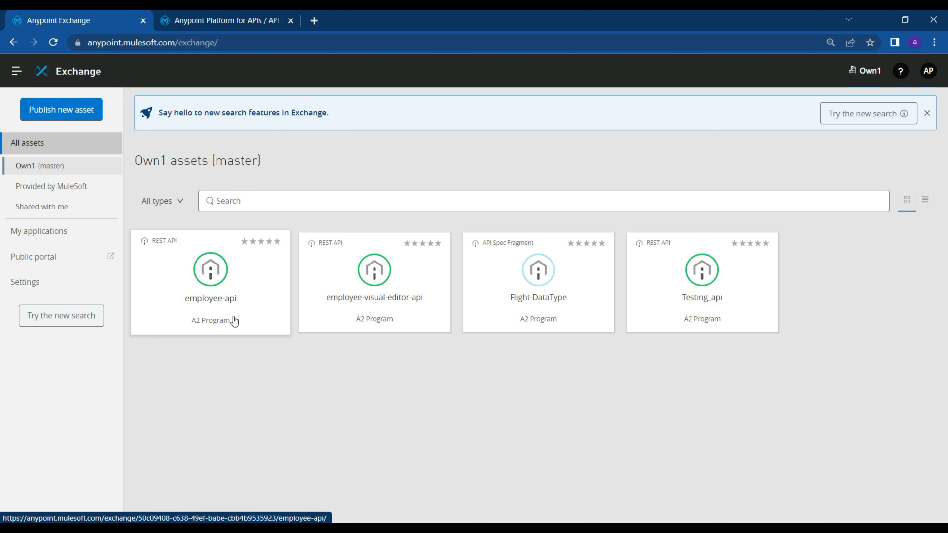
- Open the settings of employee-api in the API Manager browser tab
left_click(244, 21)
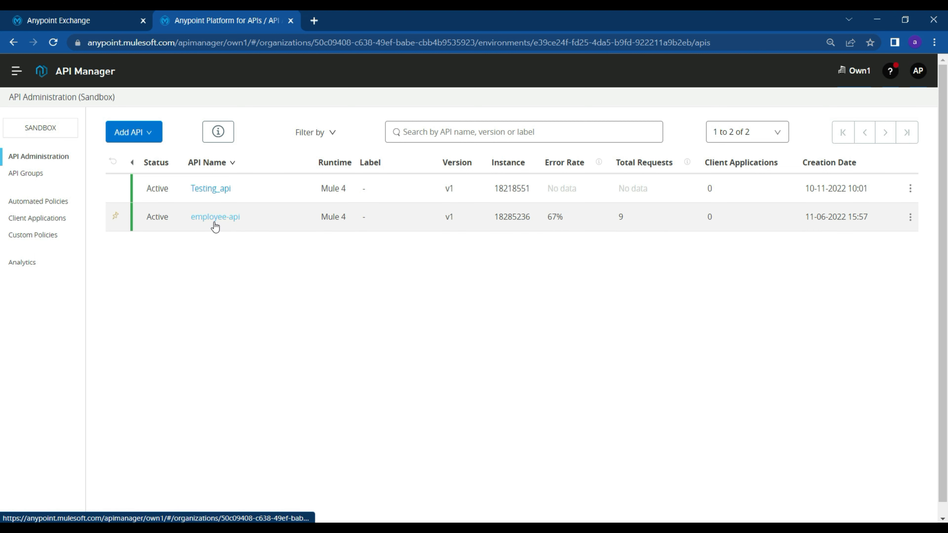
left_click(229, 221)
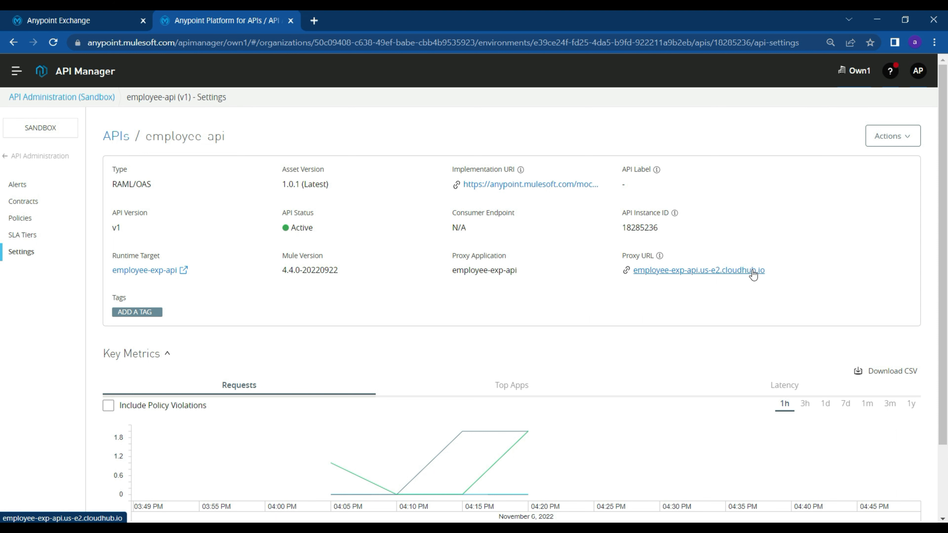
- Switch to Postman and send the GET employees request with departmentName ECE and joiningYear 2010
key("alt+Tab")
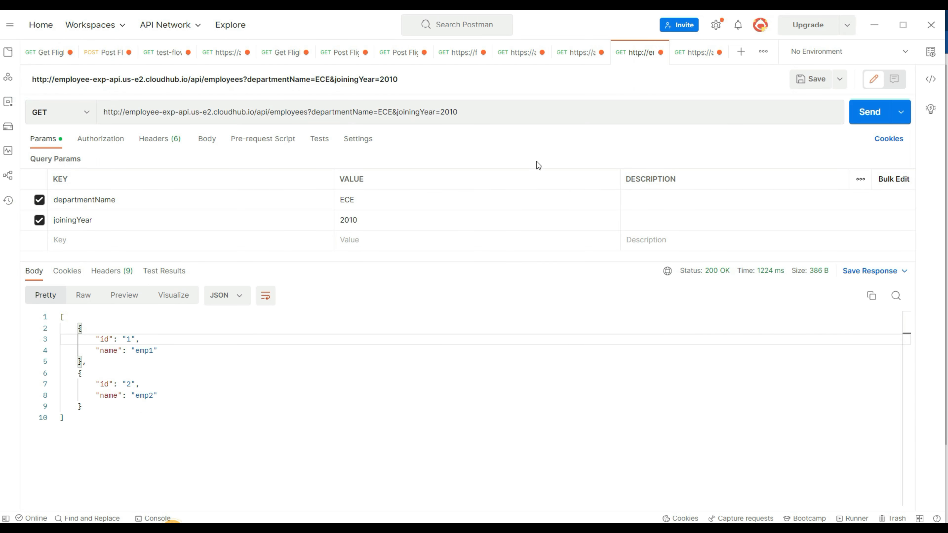
left_click_drag(268, 111, 208, 112)
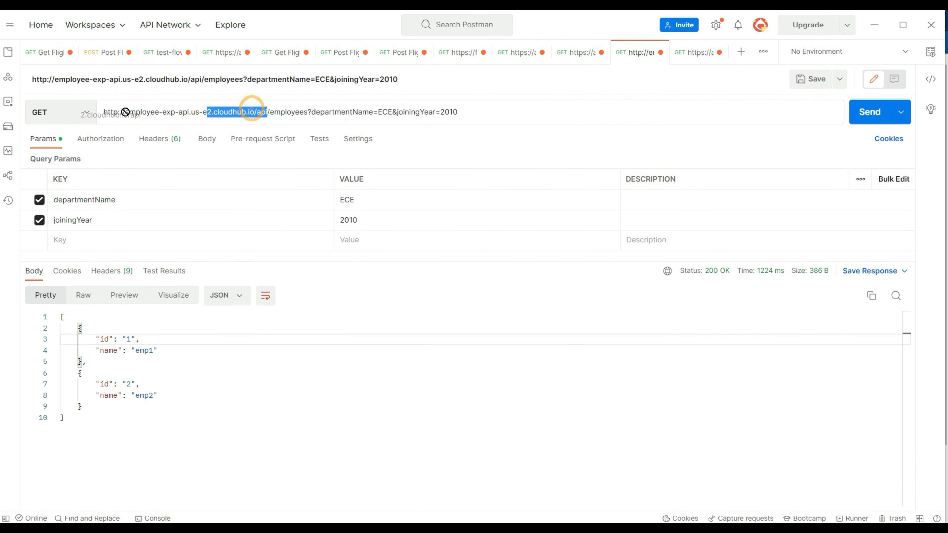
left_click(881, 110)
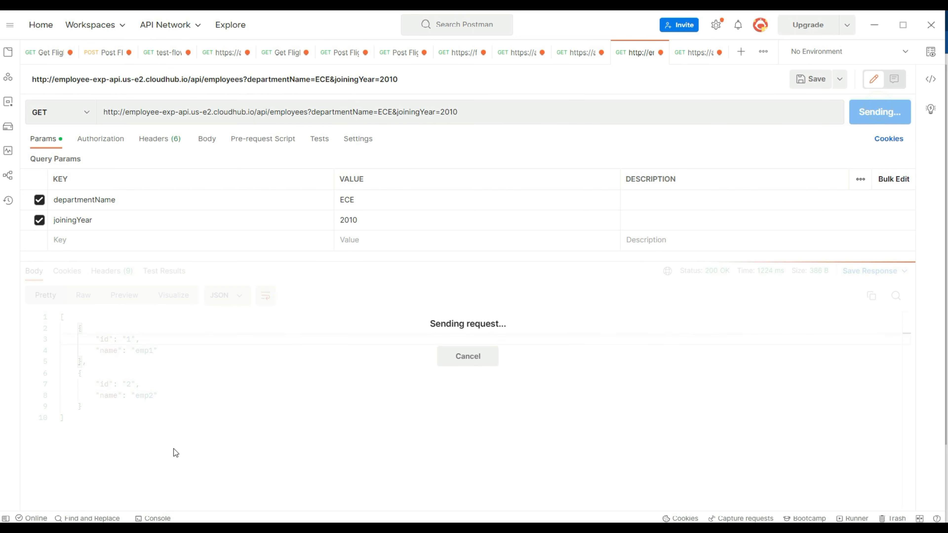
- Test the request with the joiningYear query parameter disabled, and re-enable the parameter
left_click(39, 220)
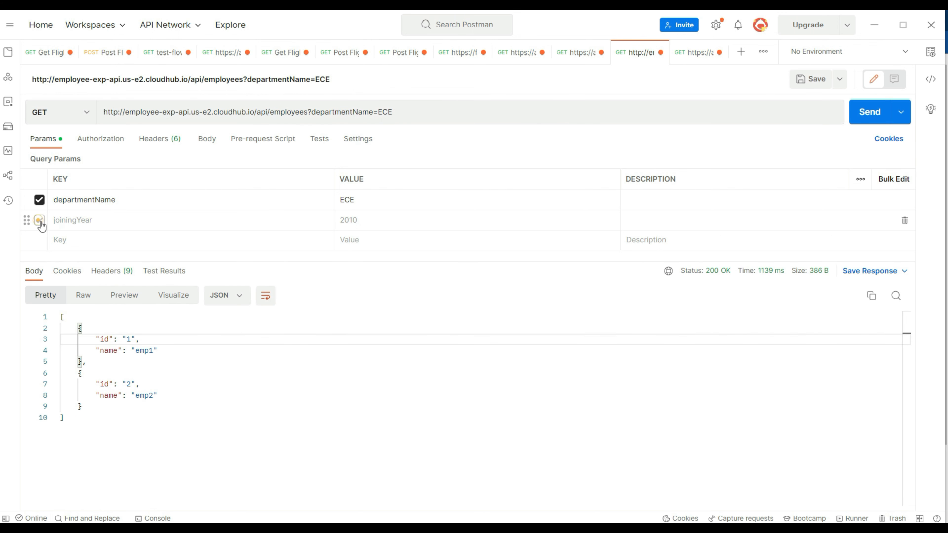
left_click(882, 112)
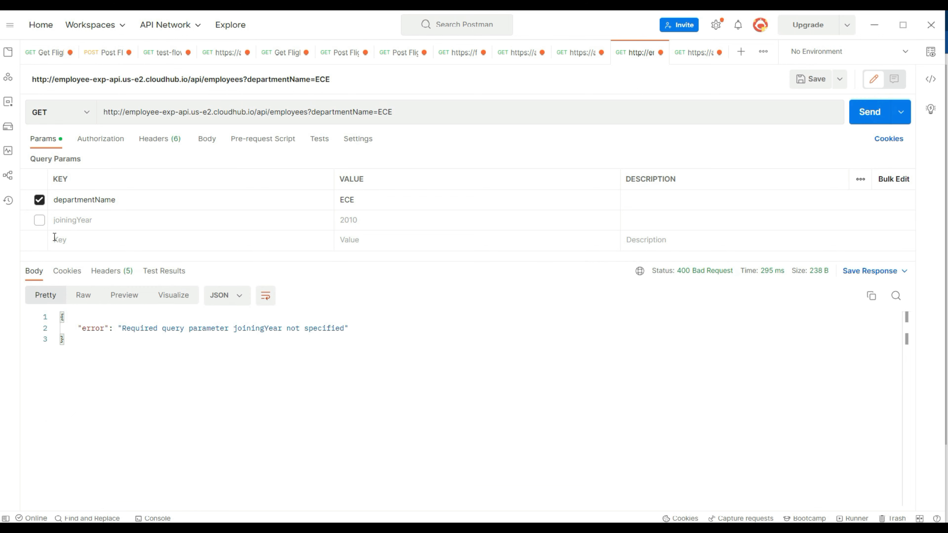
left_click(39, 220)
- Check the request's authorization and header settings, and resend it with both query parameters to examine the response body
left_click(102, 139)
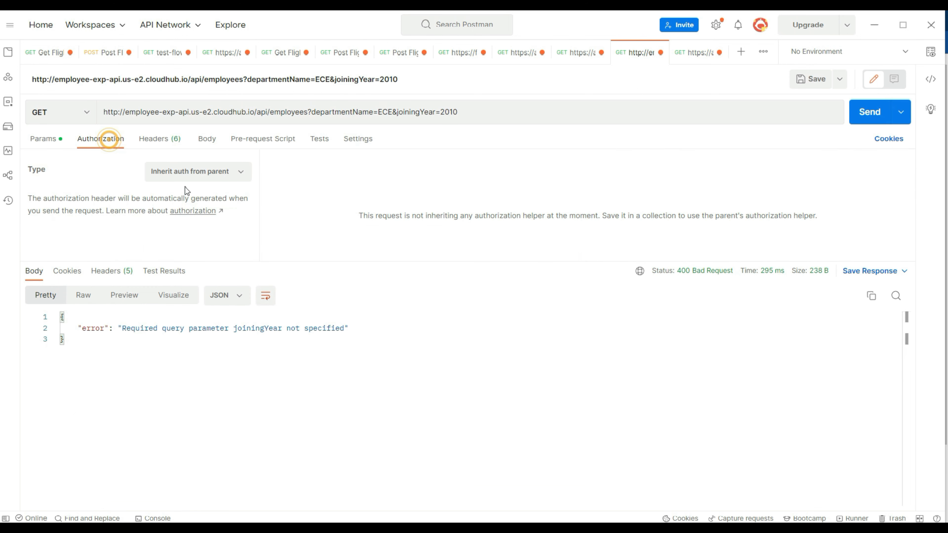
left_click(160, 141)
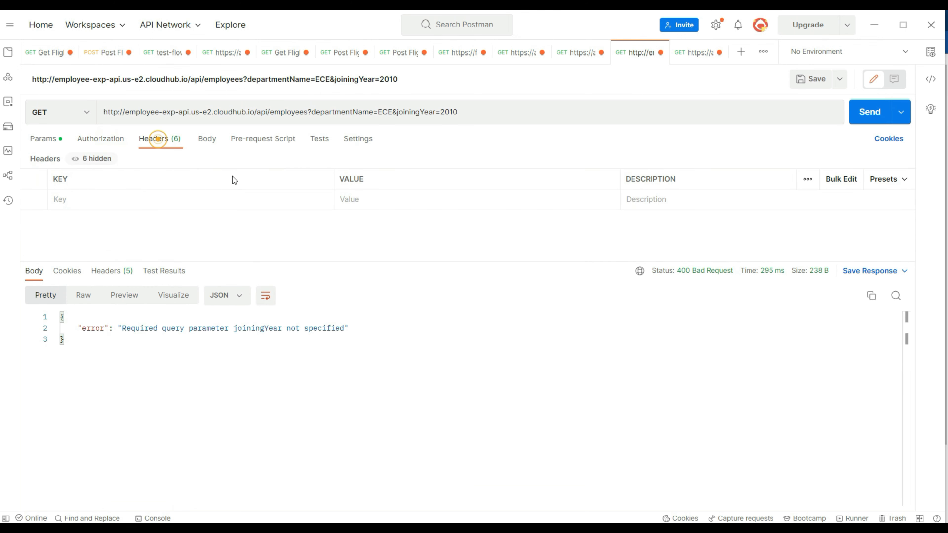
left_click(83, 138)
left_click(46, 141)
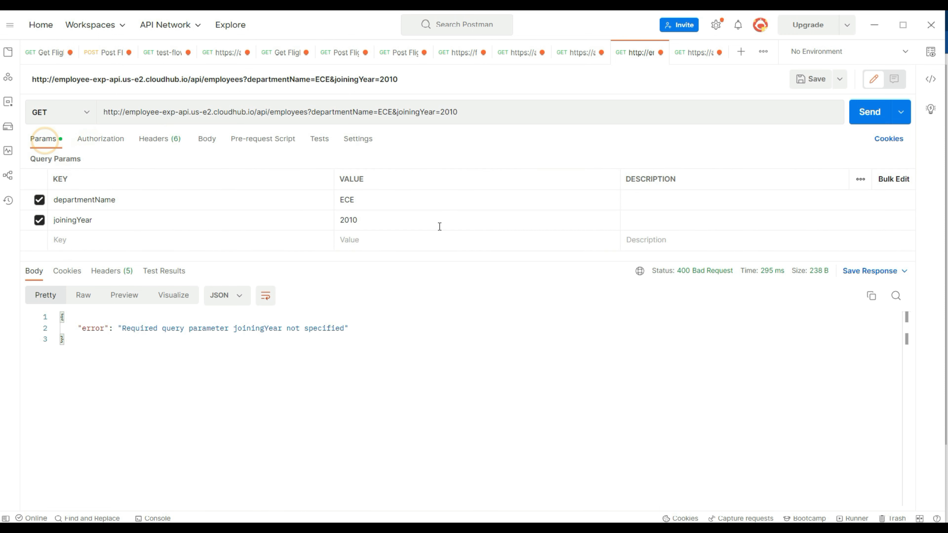
left_click(853, 122)
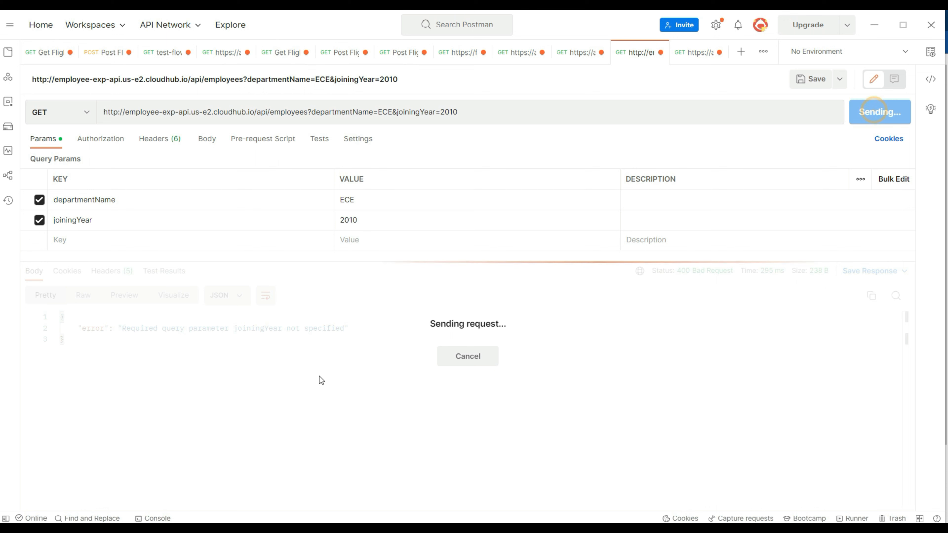
left_click_drag(157, 442, 56, 327)
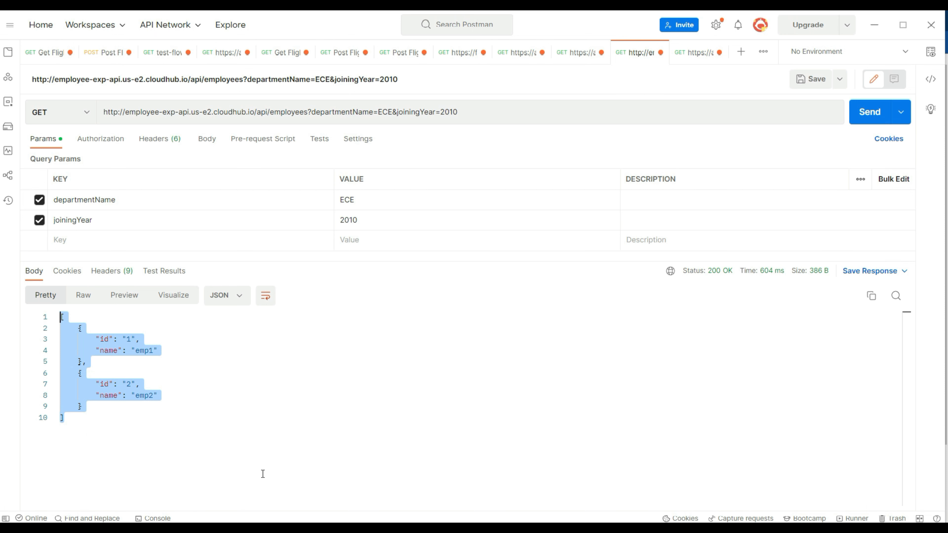
- Switch to API Manager in the browser and open the policies of employee-api
key("alt+Tab")
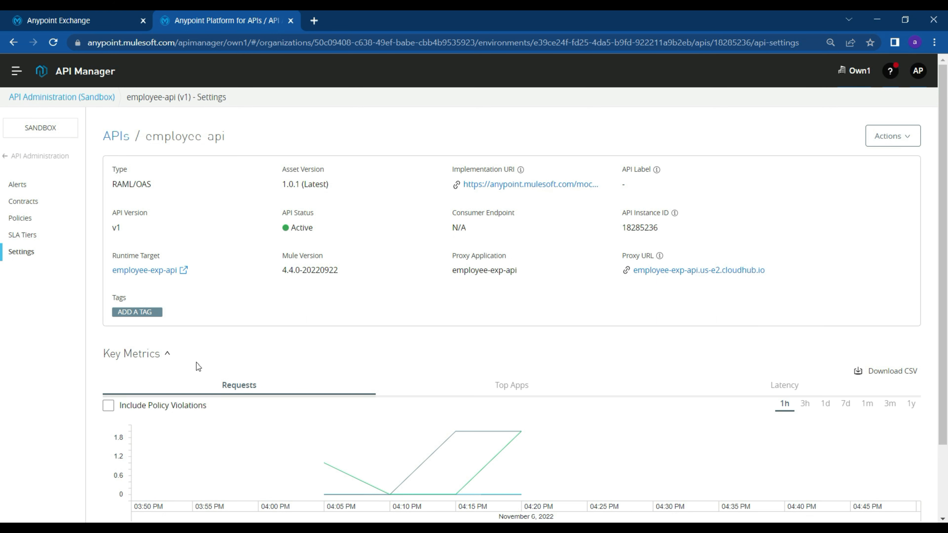
scroll(409, 318, "down", 2)
scroll(175, 175, "up", 3)
left_click(22, 218)
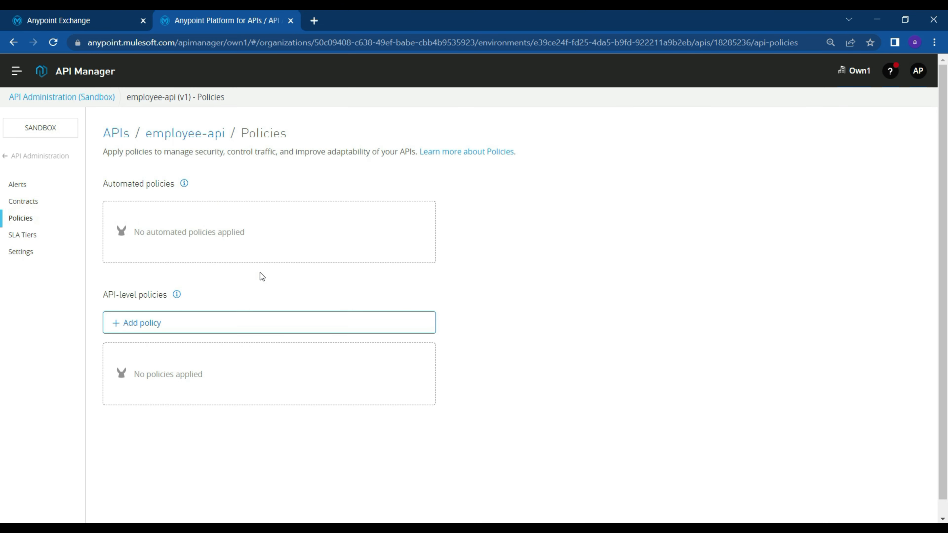
- Add an API-level policy, searching for "clie" and choosing Client ID Enforcement to configure
left_click(149, 323)
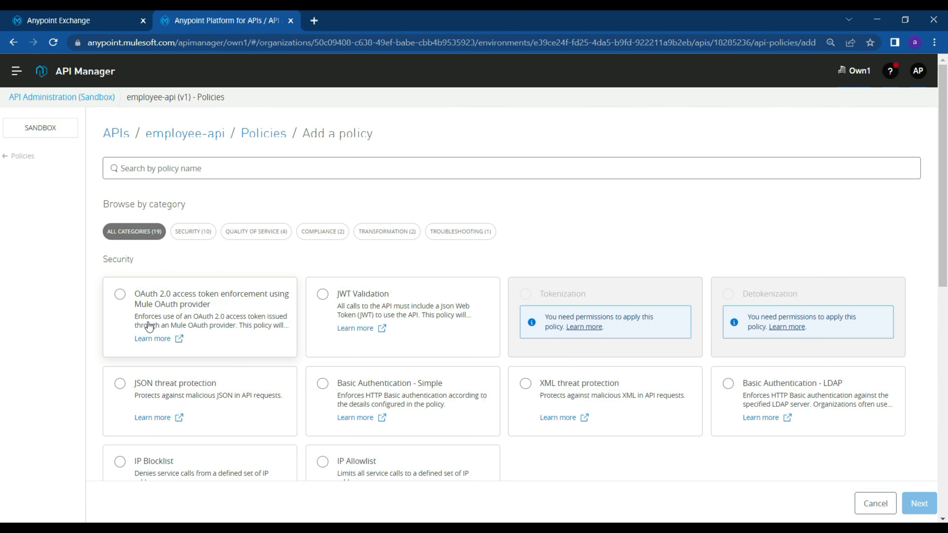
left_click(194, 170)
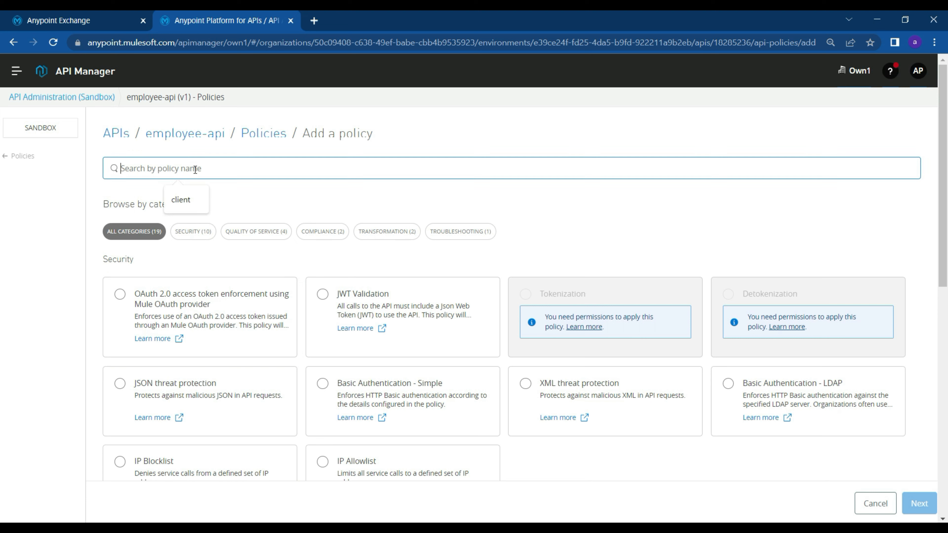
type("clie")
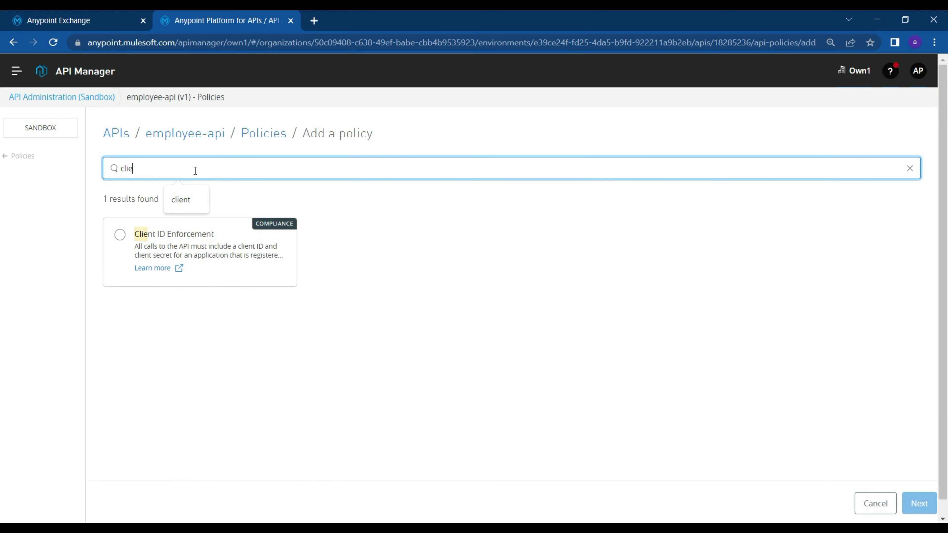
left_click(119, 235)
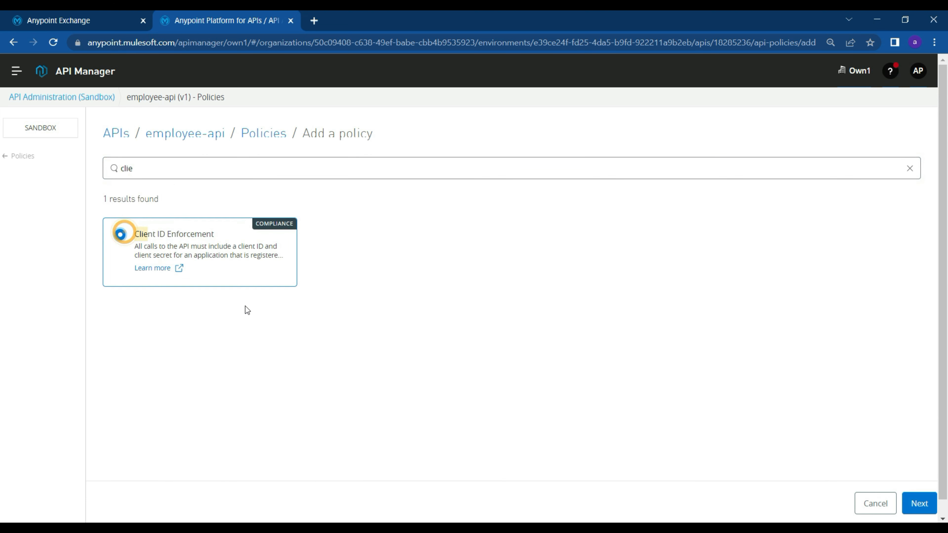
left_click(918, 504)
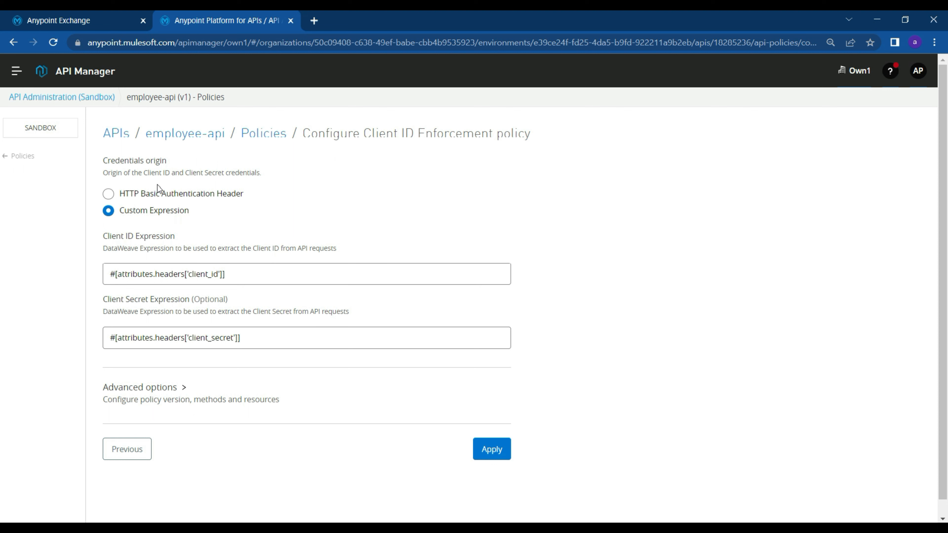
- Apply the Client ID Enforcement policy with Custom Expression credentials to all API methods and resources, and reopen employee-api
left_click_drag(134, 173, 257, 172)
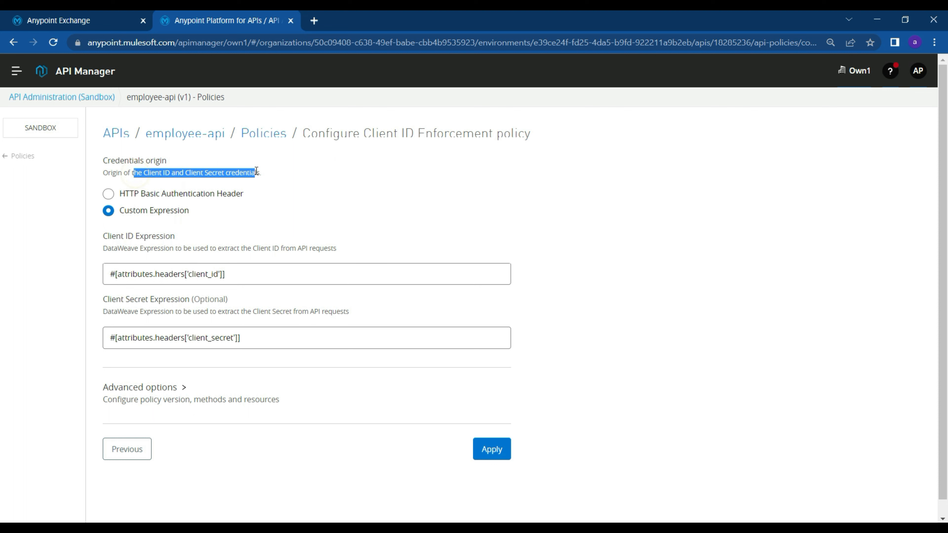
left_click(390, 214)
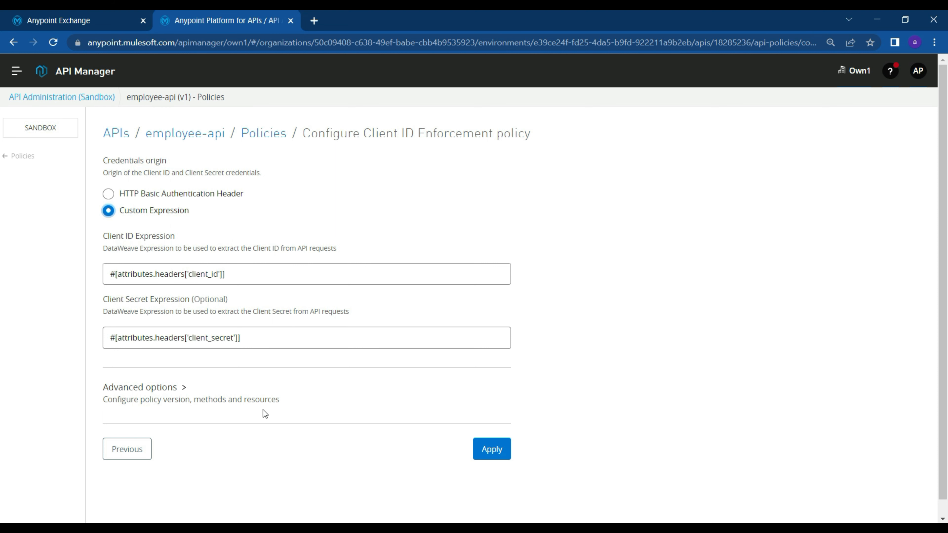
left_click(181, 387)
scroll(255, 380, "down", 1)
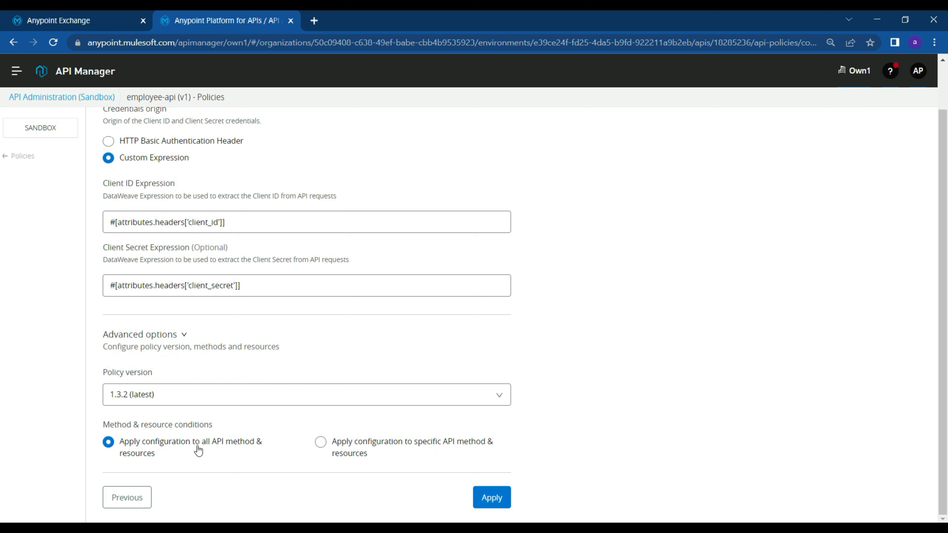
left_click(500, 499)
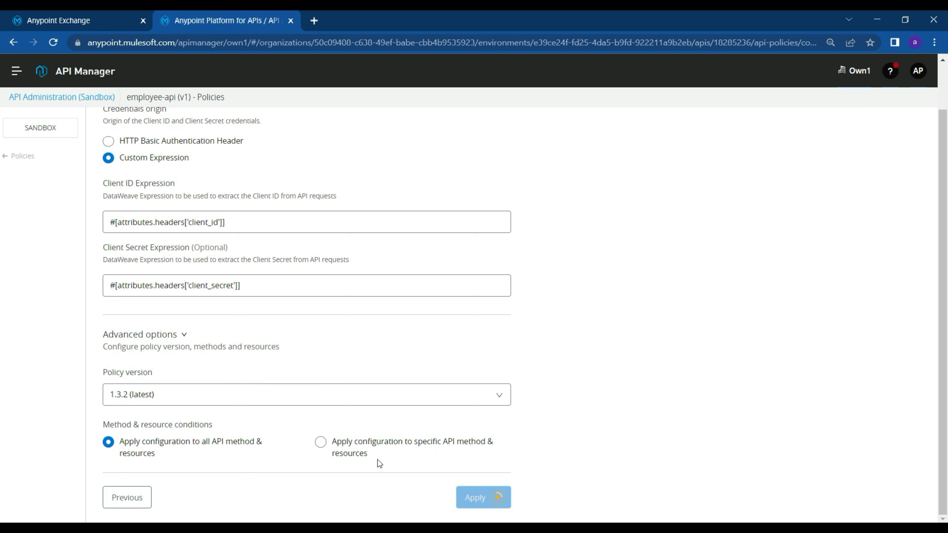
left_click_drag(202, 232, 206, 220)
left_click(206, 221)
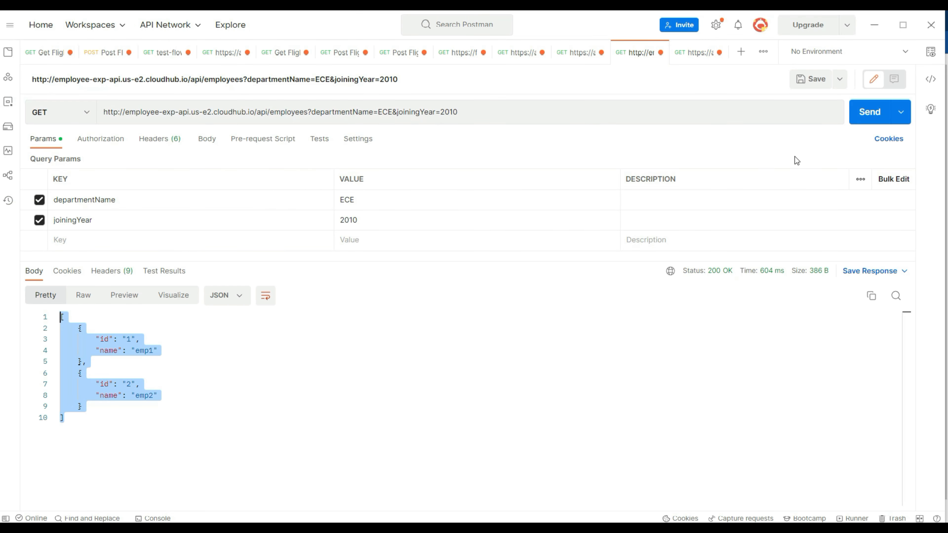
- Switch to Postman and resend the GET employees request repeatedly to test the applied policy
left_click(872, 118)
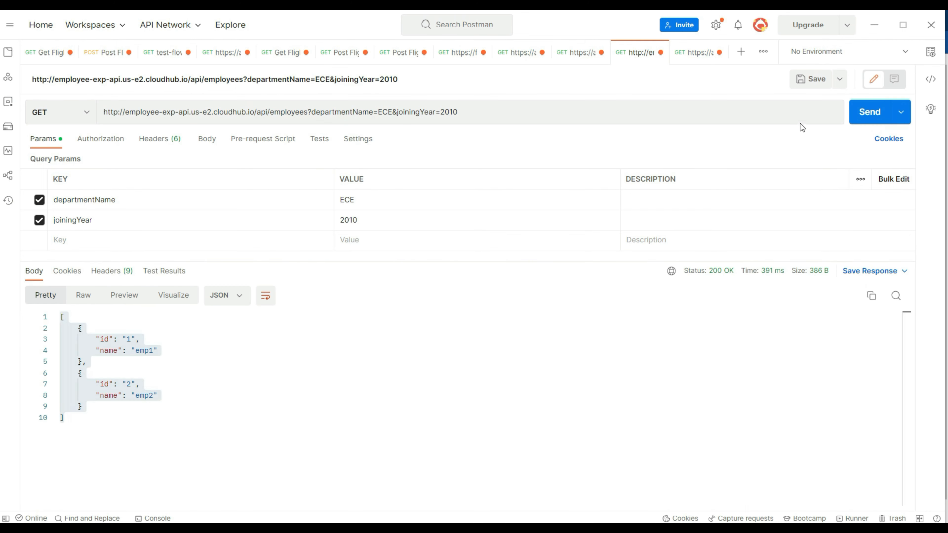
left_click(872, 113)
left_click(869, 114)
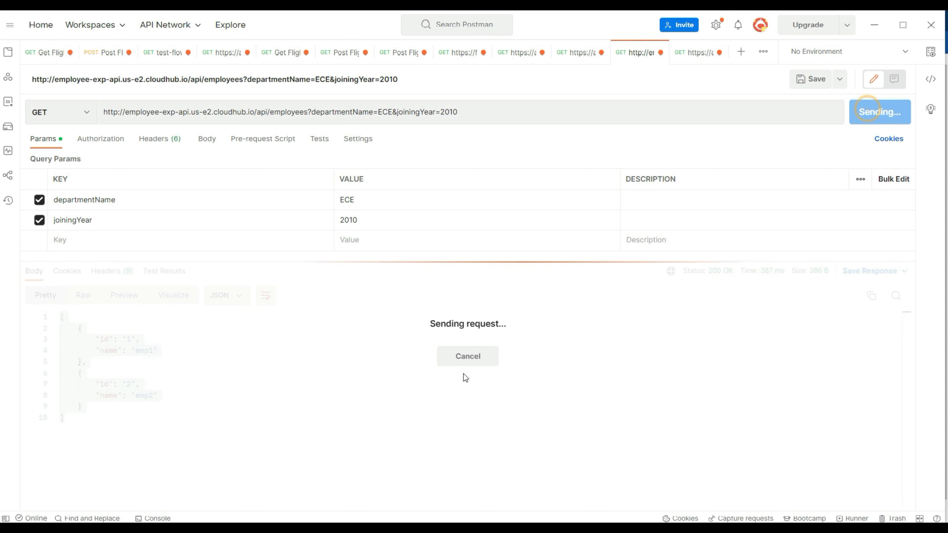
key("ctrl+Return")
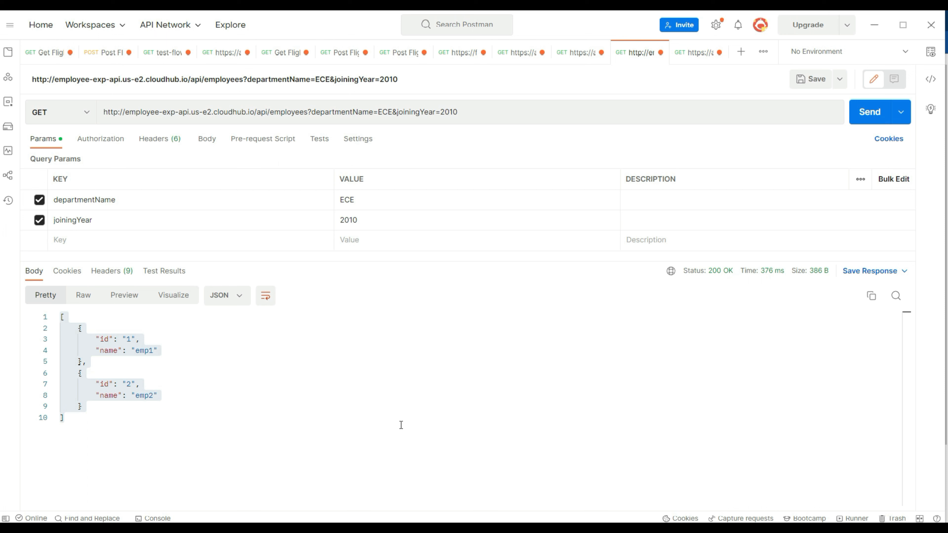
left_click(878, 118)
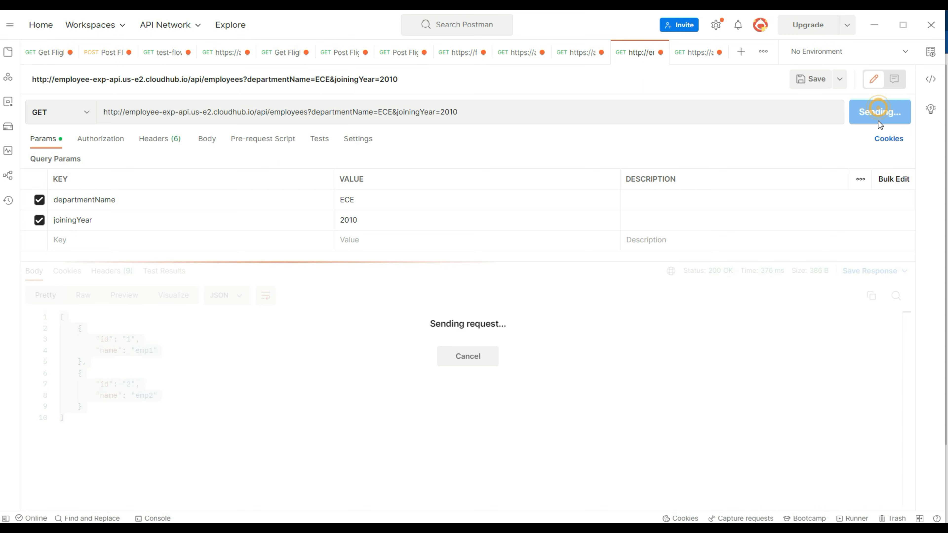
- Examine the error message in the response body of the employees request
left_click(460, 341)
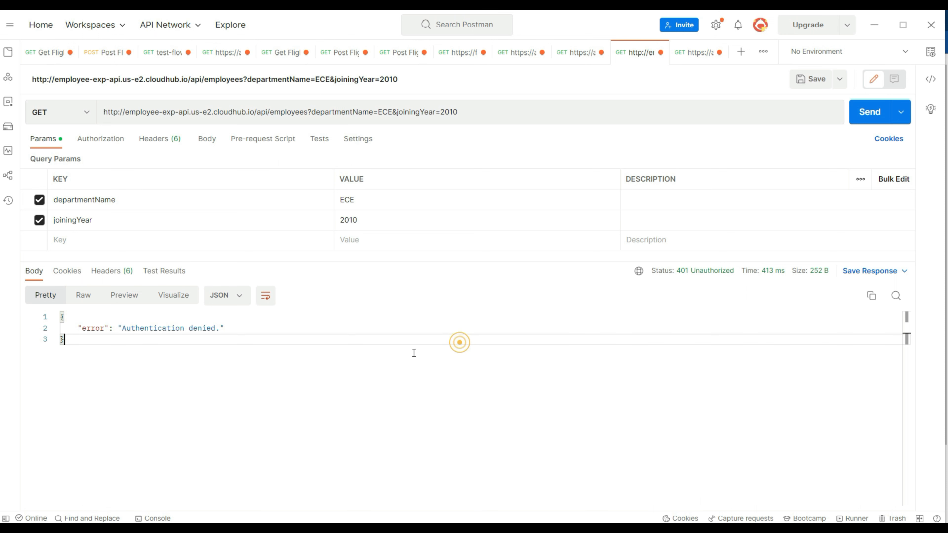
left_click(78, 340)
left_click_drag(79, 340, 46, 317)
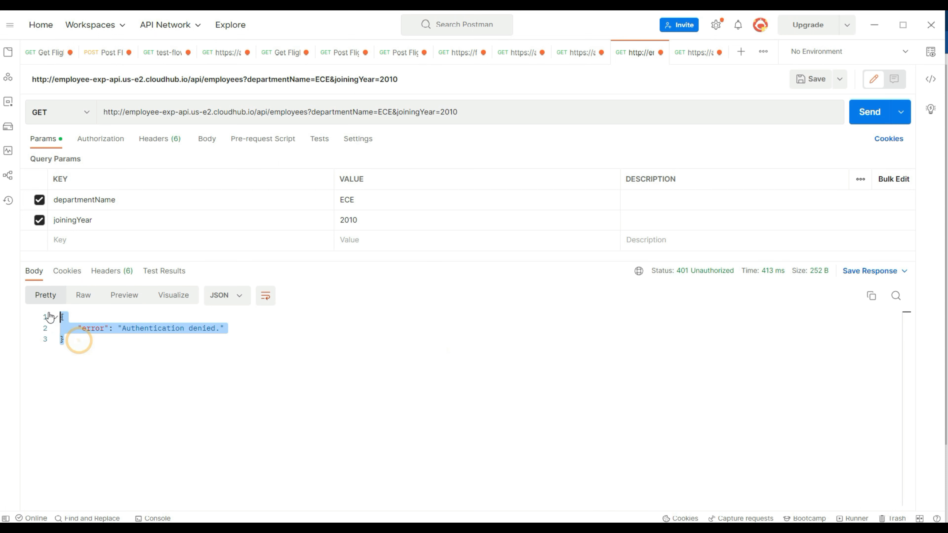
left_click(216, 371)
double_click(156, 328)
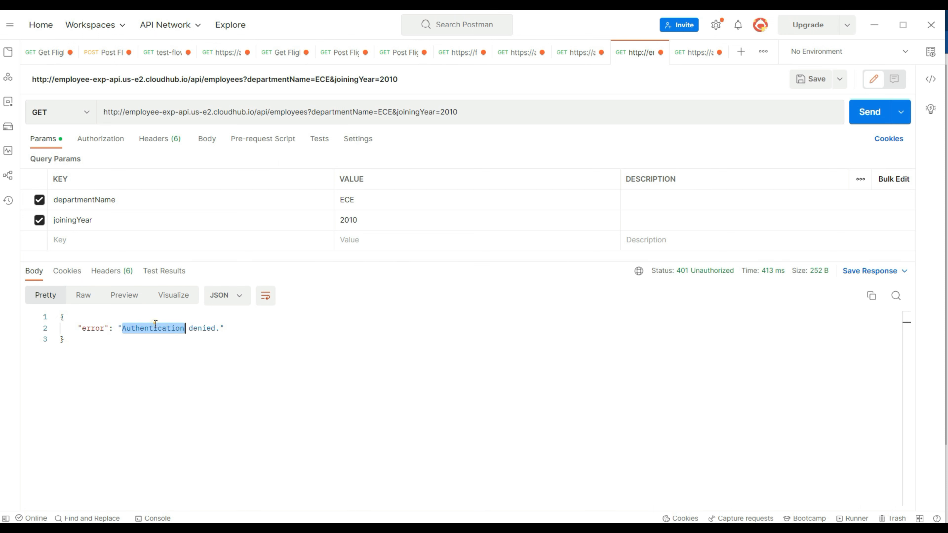
left_click(199, 330)
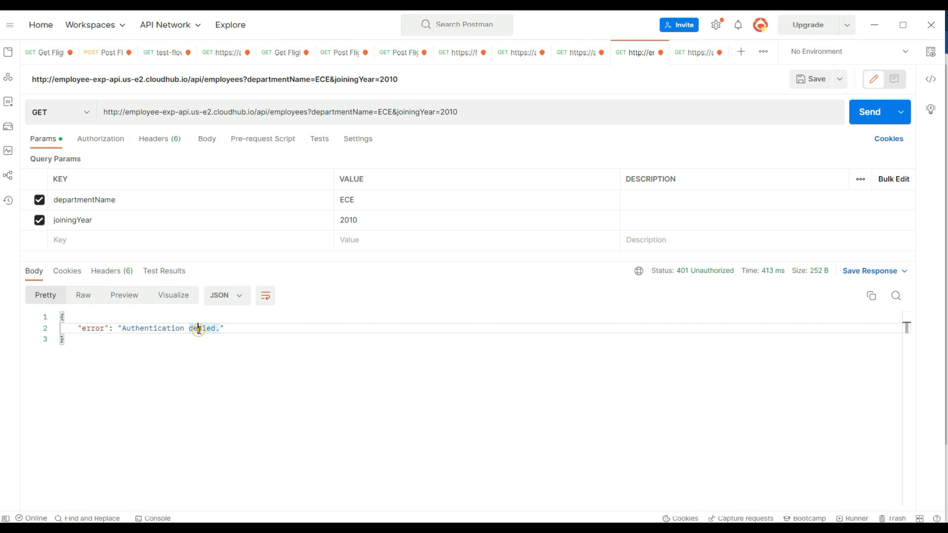
left_click_drag(78, 329, 216, 328)
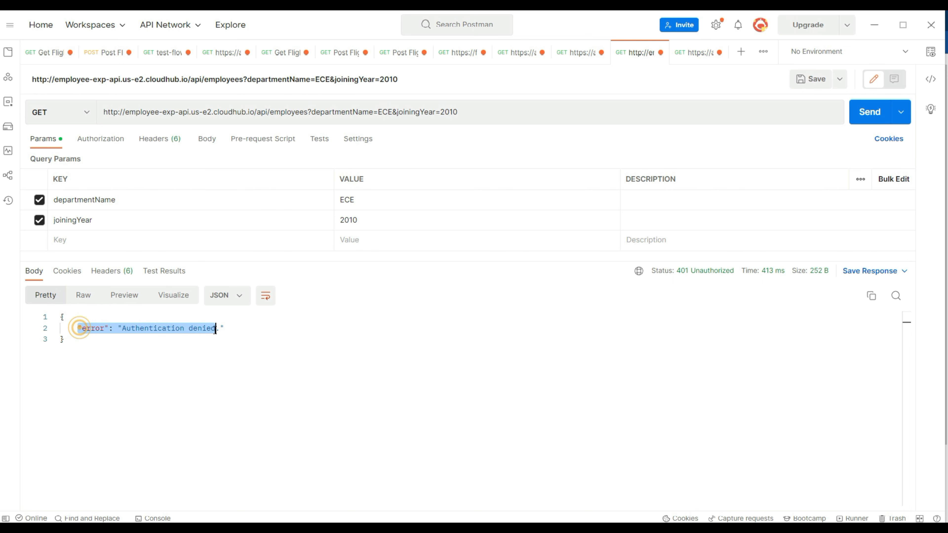
- Switch to API Manager in the browser and reopen the policies list of employee-api
key("alt+Tab")
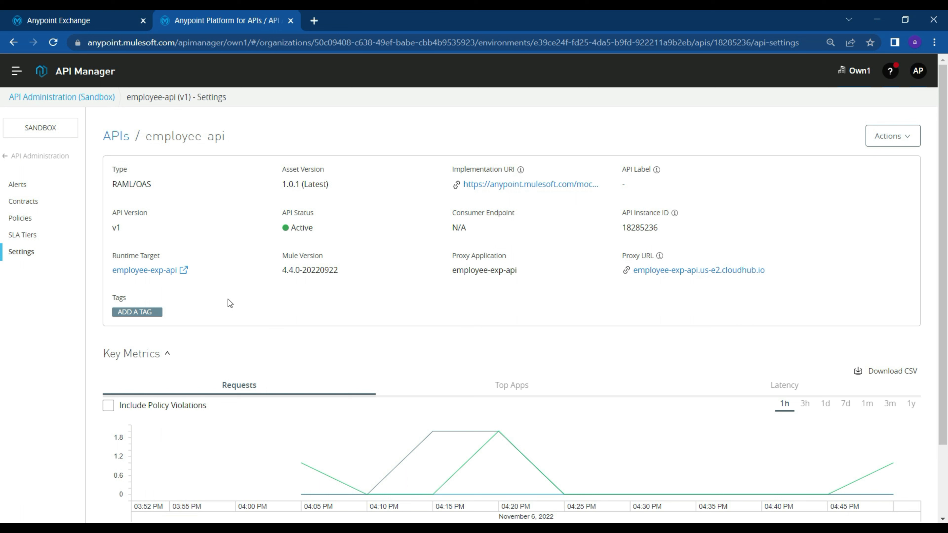
left_click(30, 226)
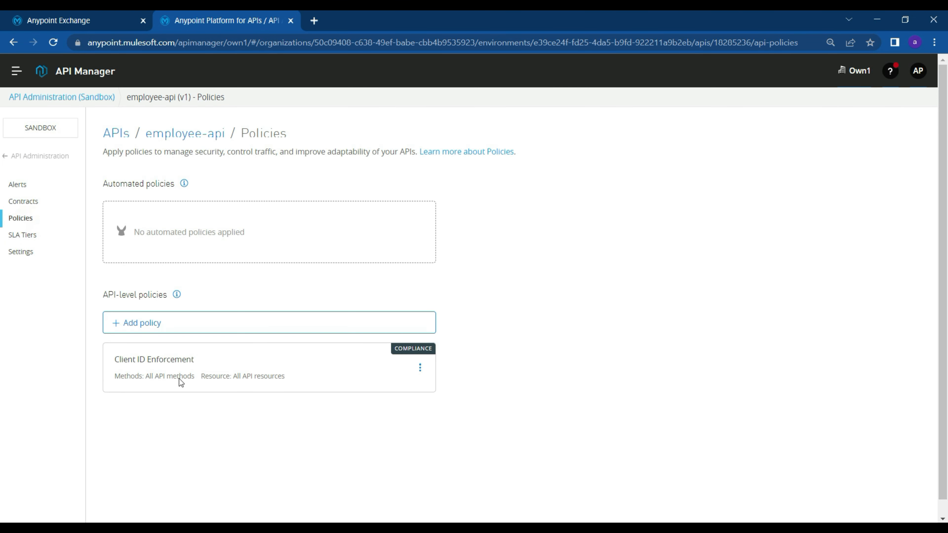
- Open the Client ID Enforcement policy's configuration and examine its Client ID and Client Secret expressions
left_click(158, 360)
left_click(419, 368)
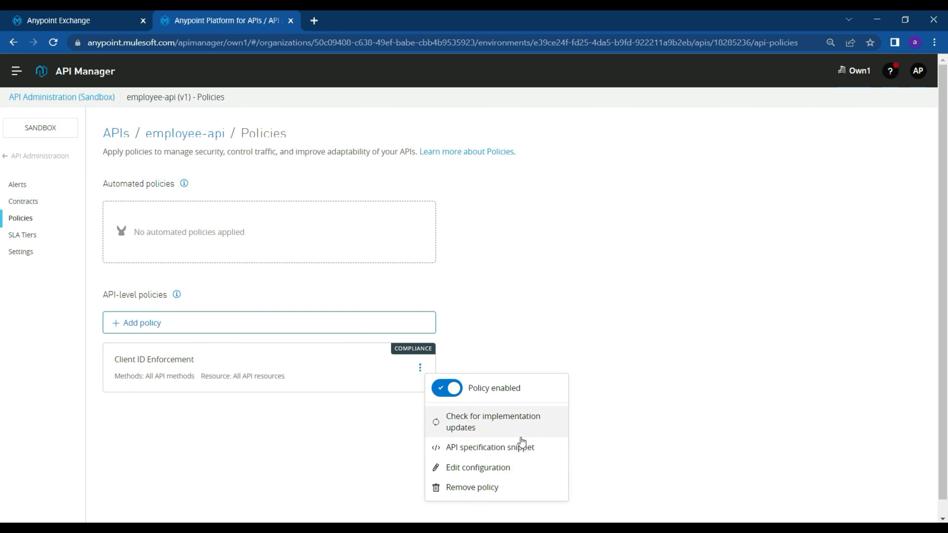
left_click(553, 473)
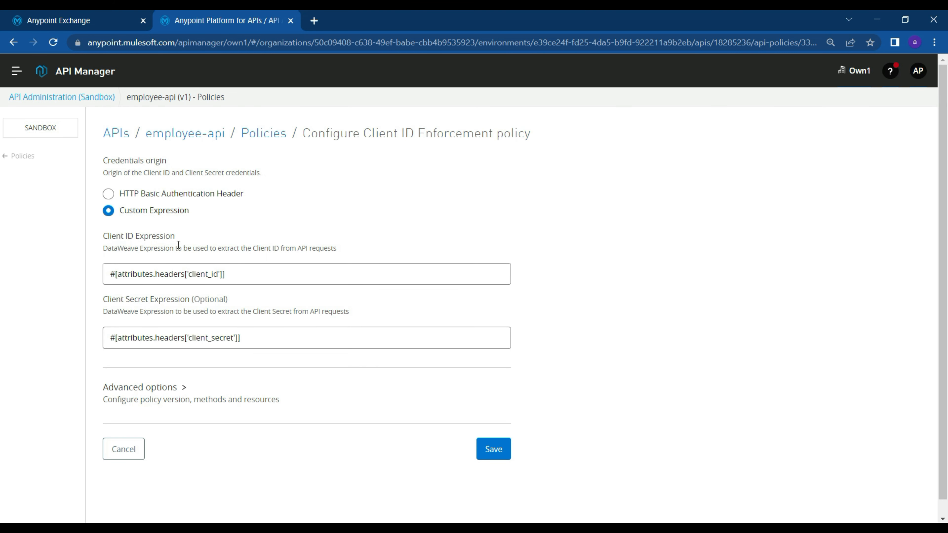
triple_click(204, 275)
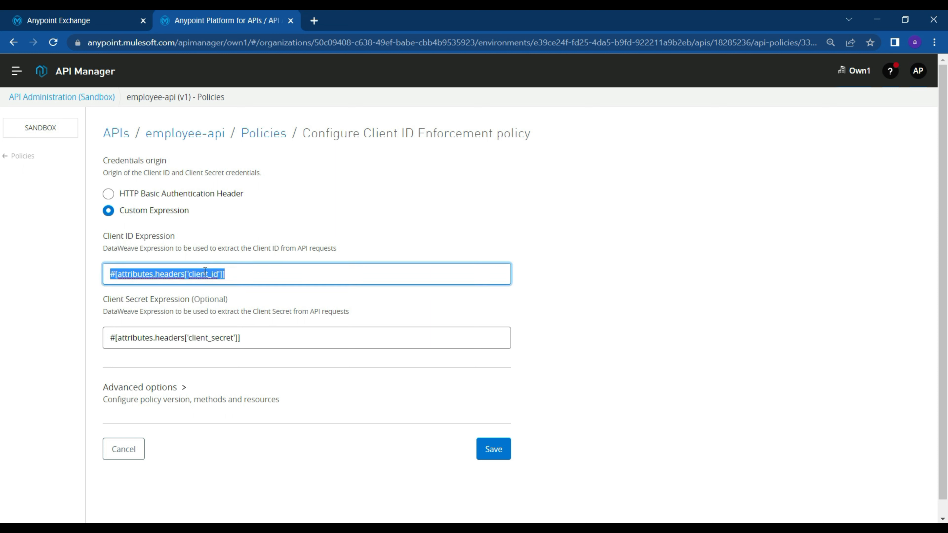
left_click(216, 341)
double_click(217, 341)
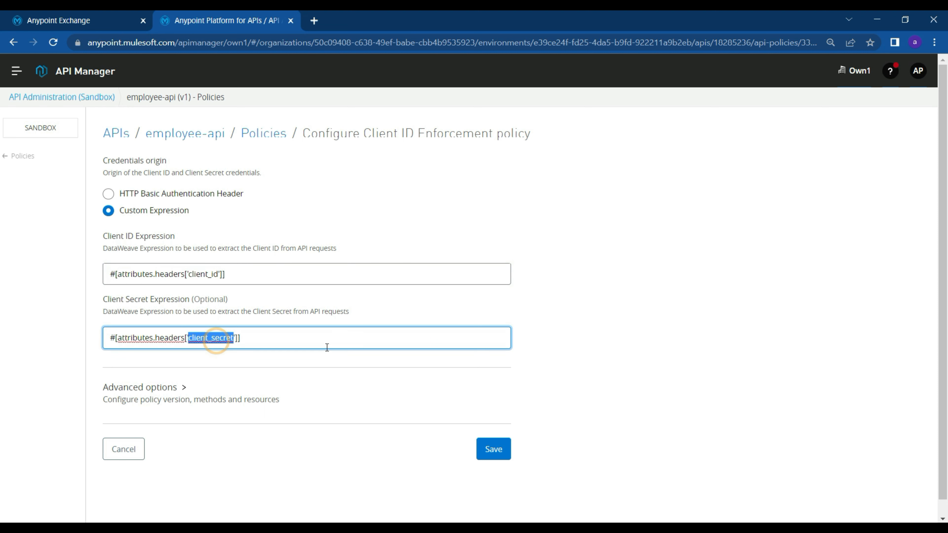
- Copy client_id from the policy's Client ID expression and add it as a header key to the employees request in Postman
double_click(192, 275)
key("ctrl+c")
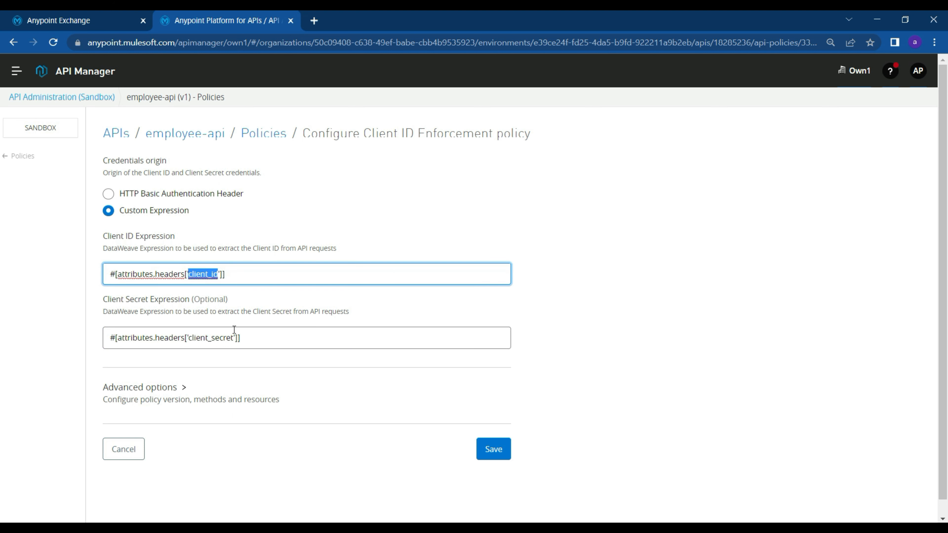
key("alt+Tab")
left_click(163, 138)
left_click(91, 199)
key("ctrl+v")
- Copy client_secret from the policy's Client Secret expression and add it as a second header key to the Postman request
key("alt+Tab")
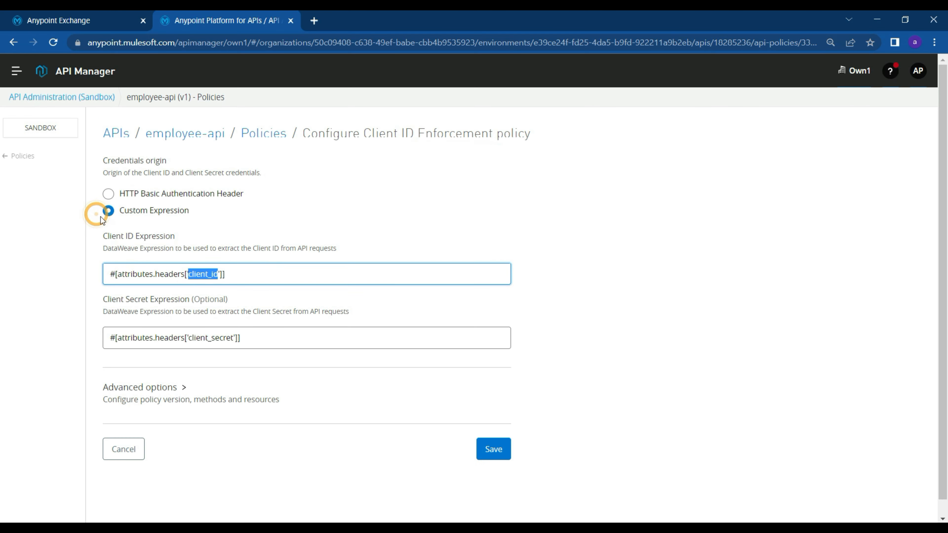
double_click(216, 337)
key("ctrl+c")
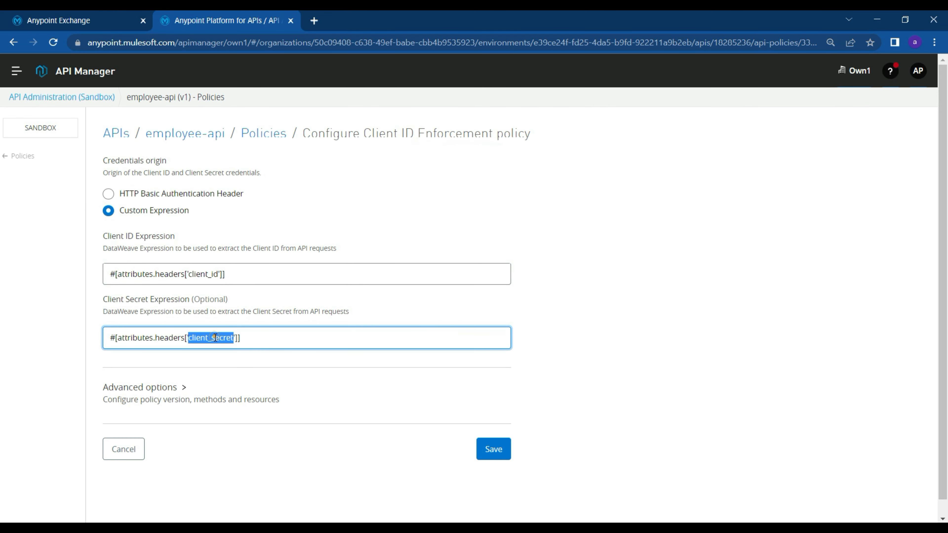
key("alt+Tab")
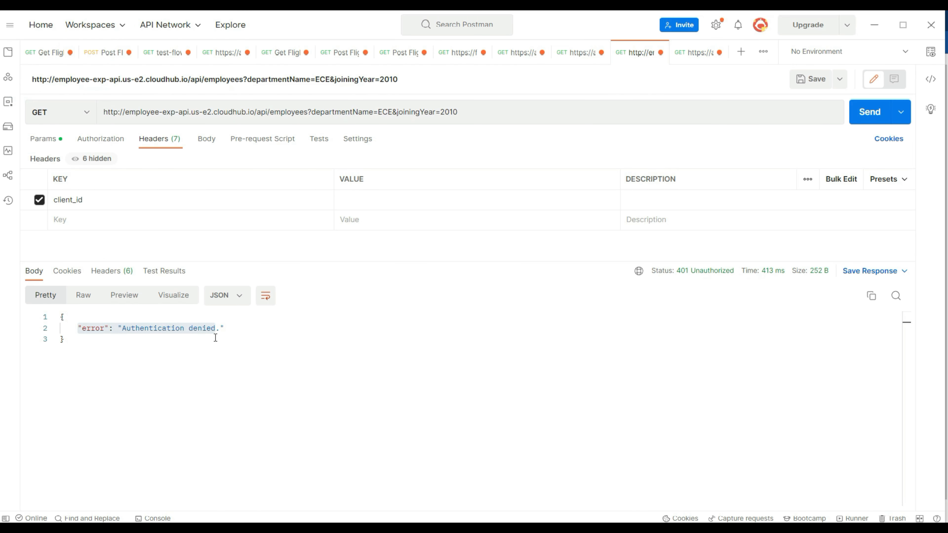
left_click(119, 223)
key("ctrl+v")
- Send the employees request with the client_id and client_secret headers left without values and check the response
key("alt+Tab")
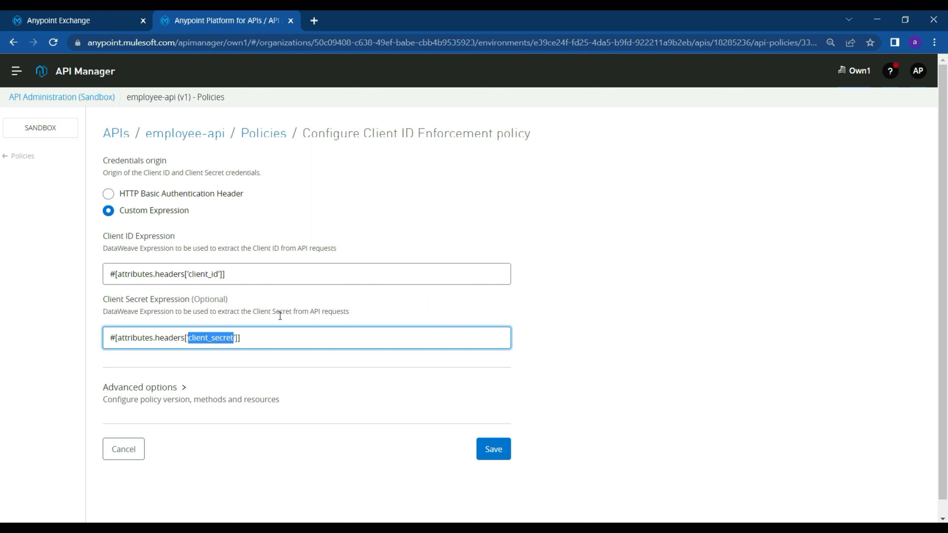
key("alt+Tab")
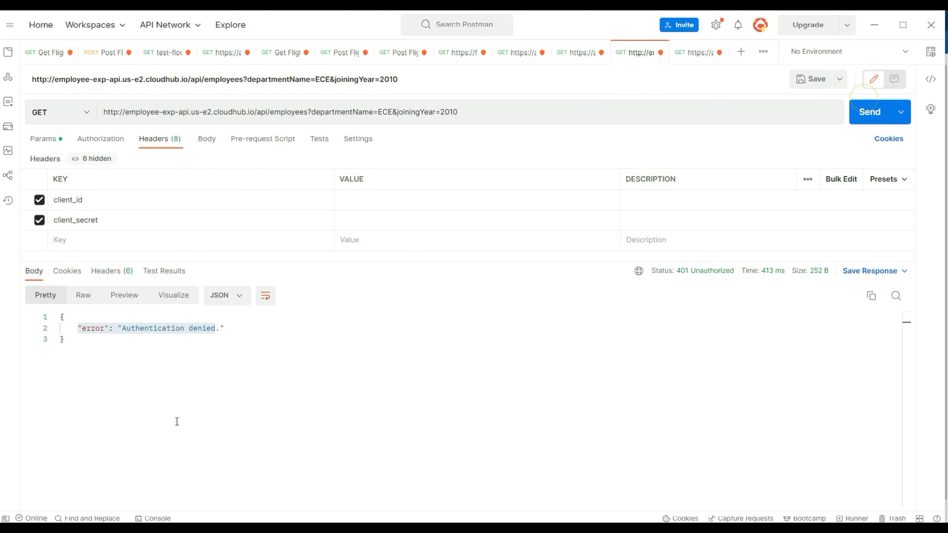
left_click(872, 119)
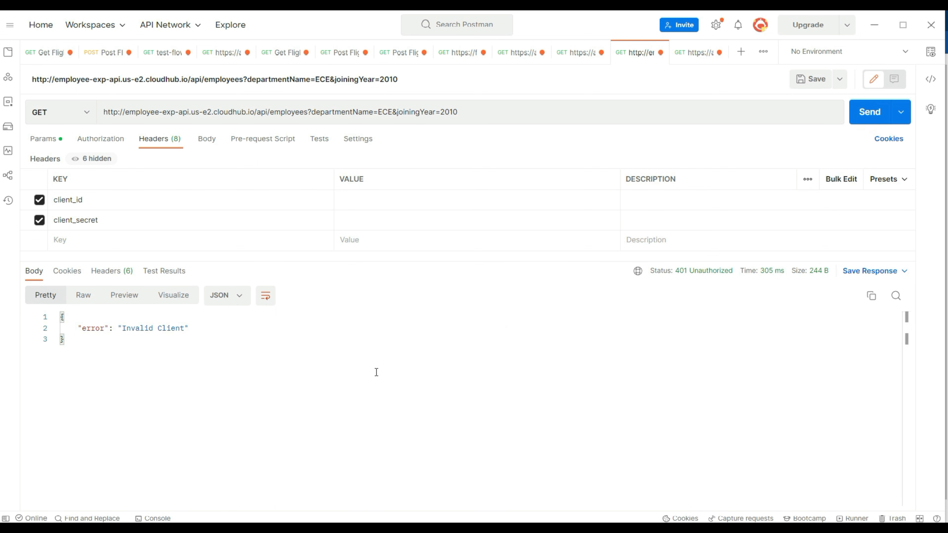
double_click(68, 200)
double_click(76, 220)
left_click(161, 385)
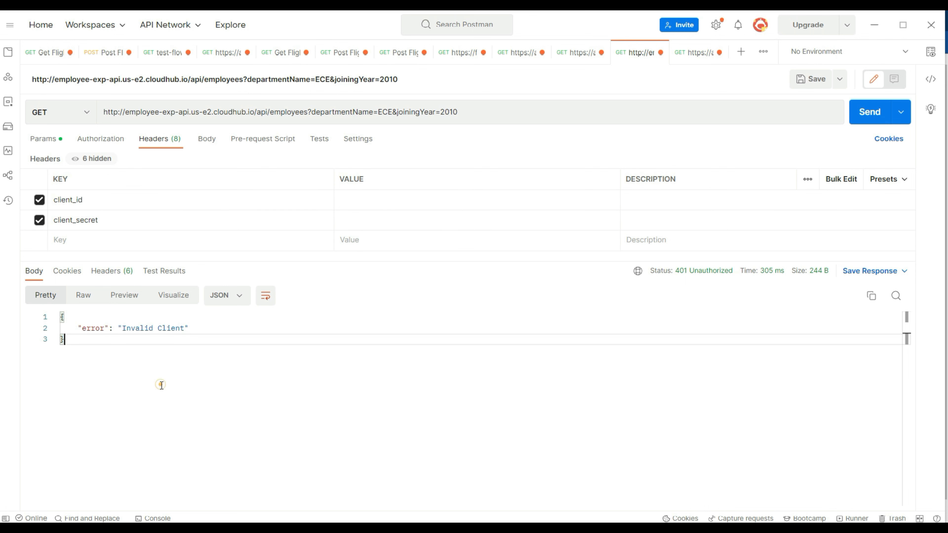
- Try a dummy value for the client_id header and examine the error message in the response body
left_click(124, 380)
key("ctrl+a")
left_click(453, 199)
left_click(454, 199)
type("cfd")
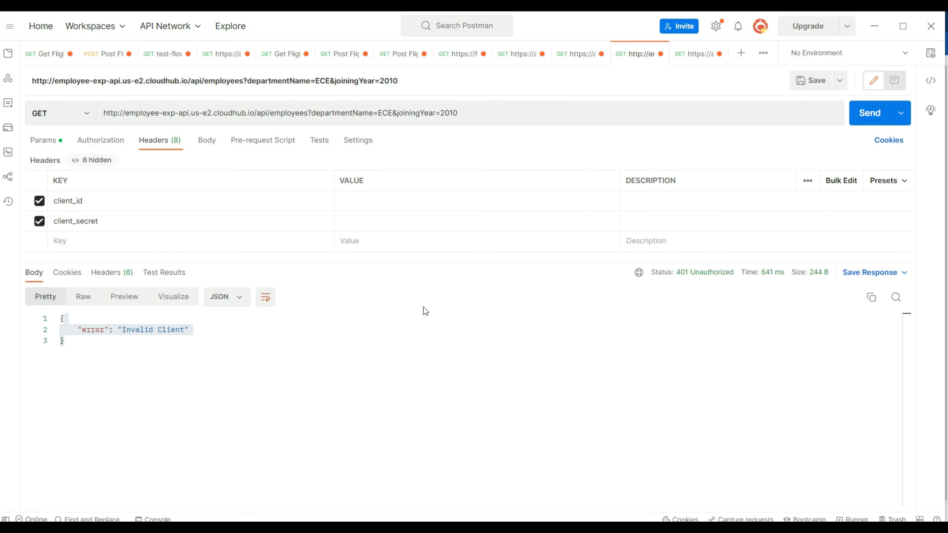
left_click(327, 343)
left_click_drag(216, 350, 5, 330)
left_click(265, 342)
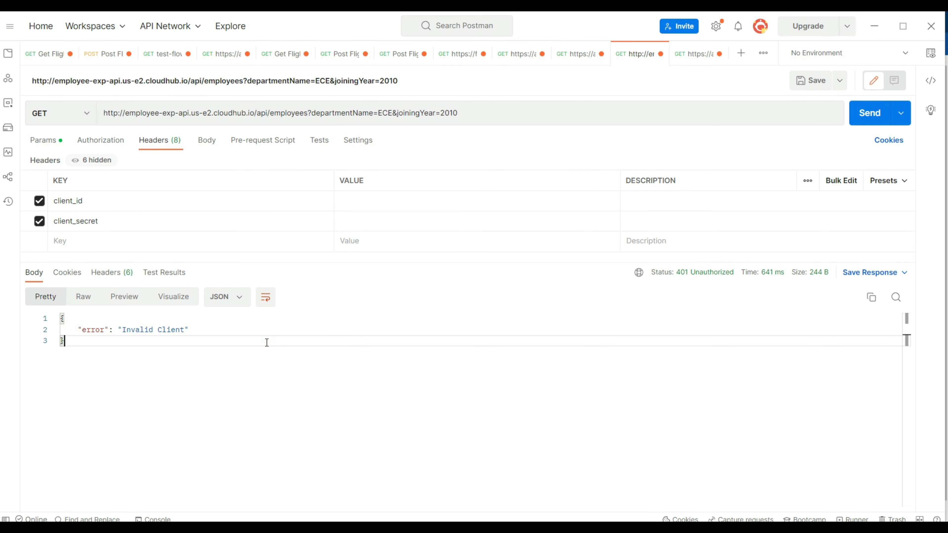
- Switch to Anypoint Exchange in the browser, open employee-api, and check its latest version against its API Manager details
key("alt+Tab")
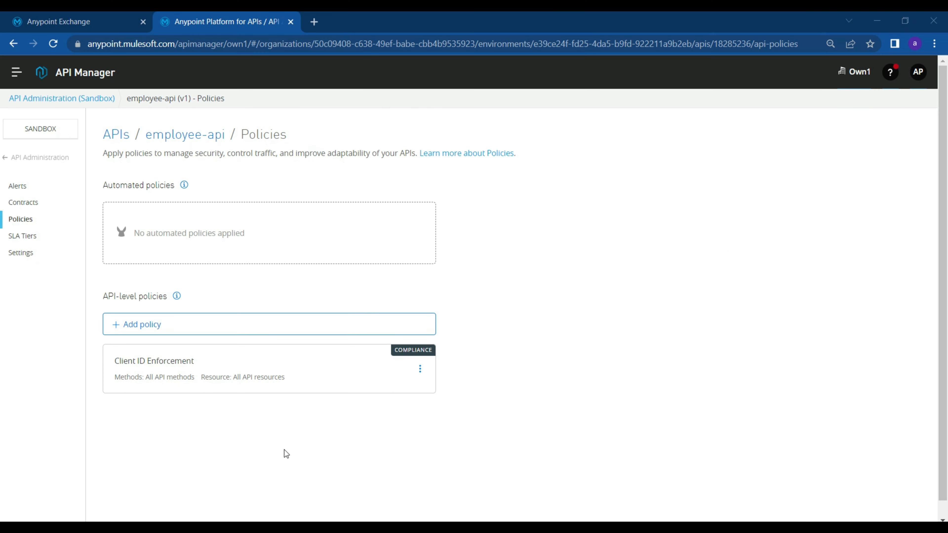
left_click(63, 23)
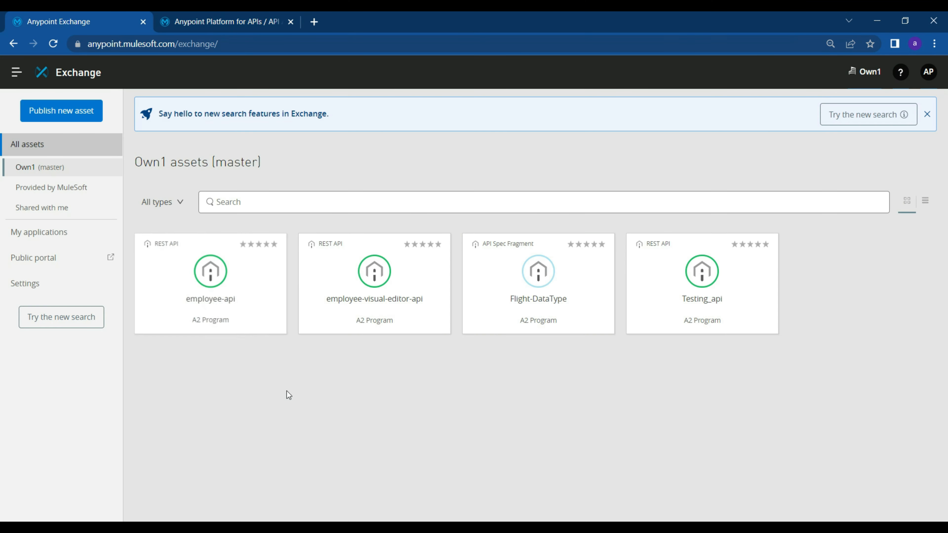
left_click(208, 284)
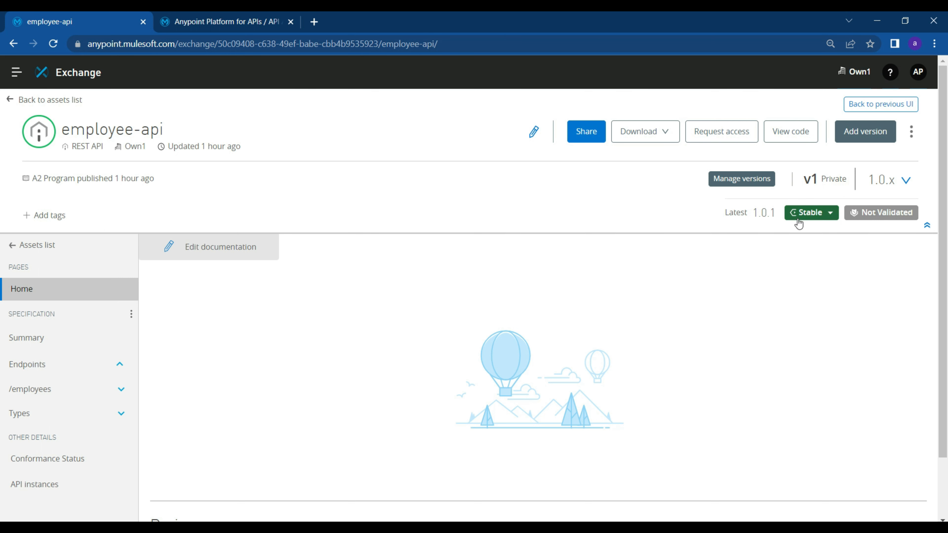
left_click_drag(775, 215, 747, 219)
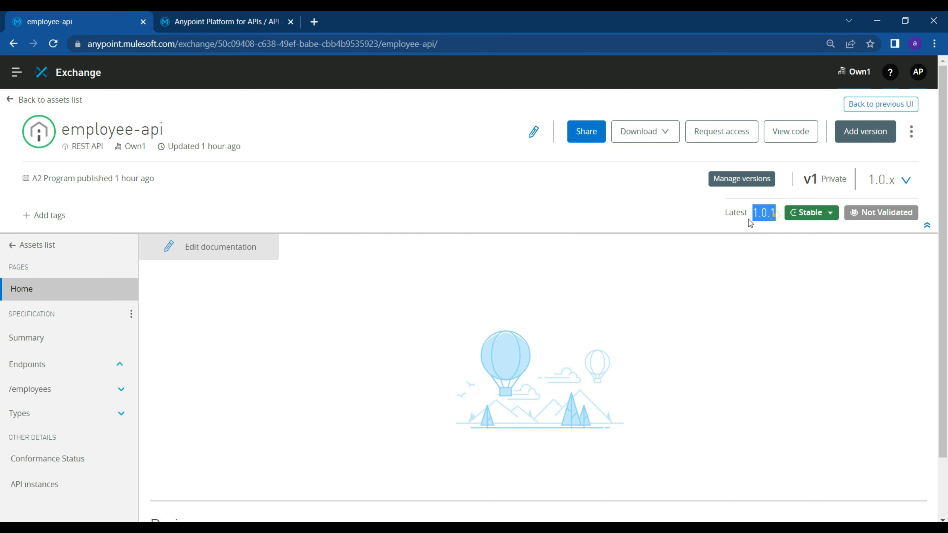
left_click(241, 22)
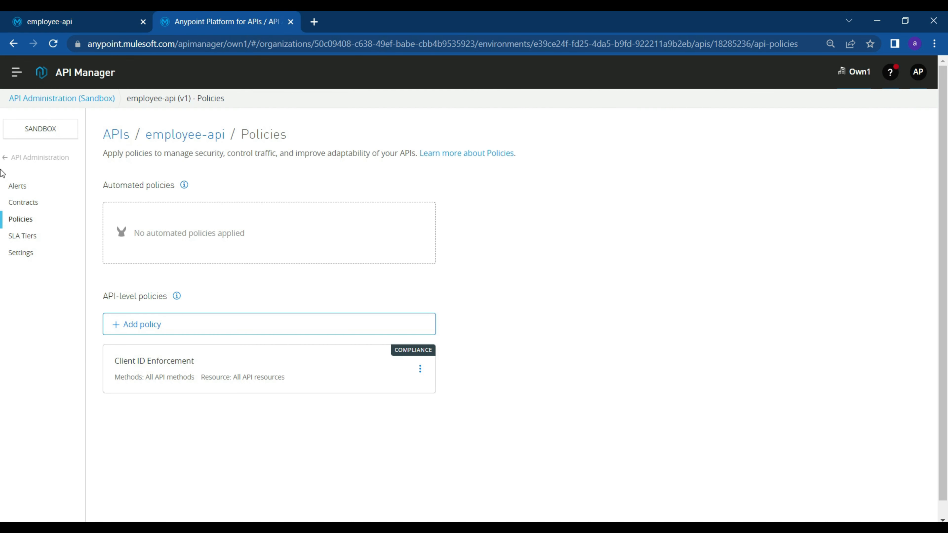
left_click(185, 135)
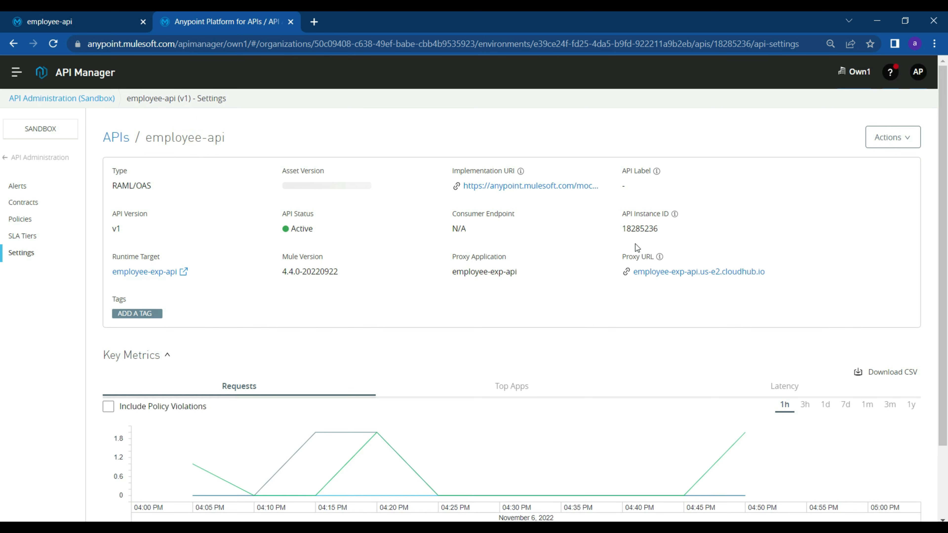
- Open employee-api's API instances in Exchange and compare the Sandbox instance ID with the one in API Manager
key("ctrl+Tab")
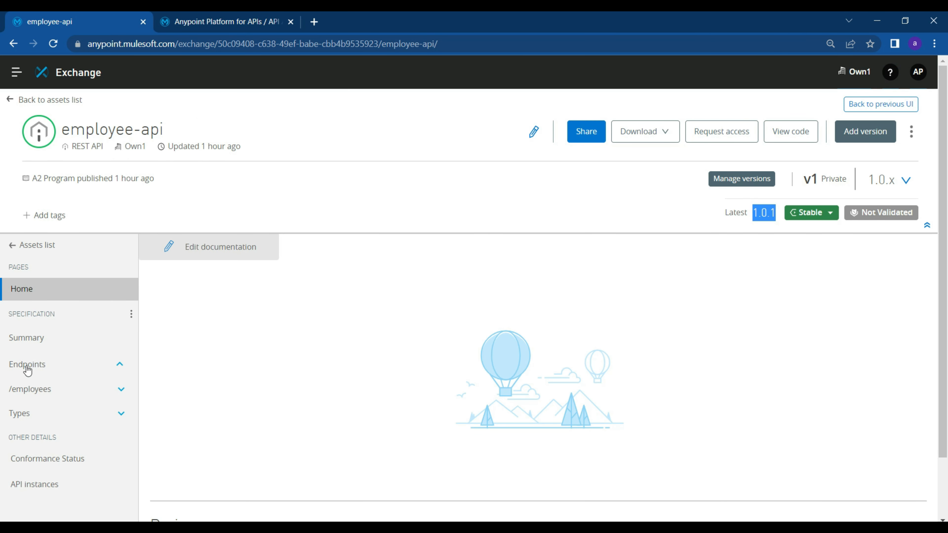
left_click(34, 484)
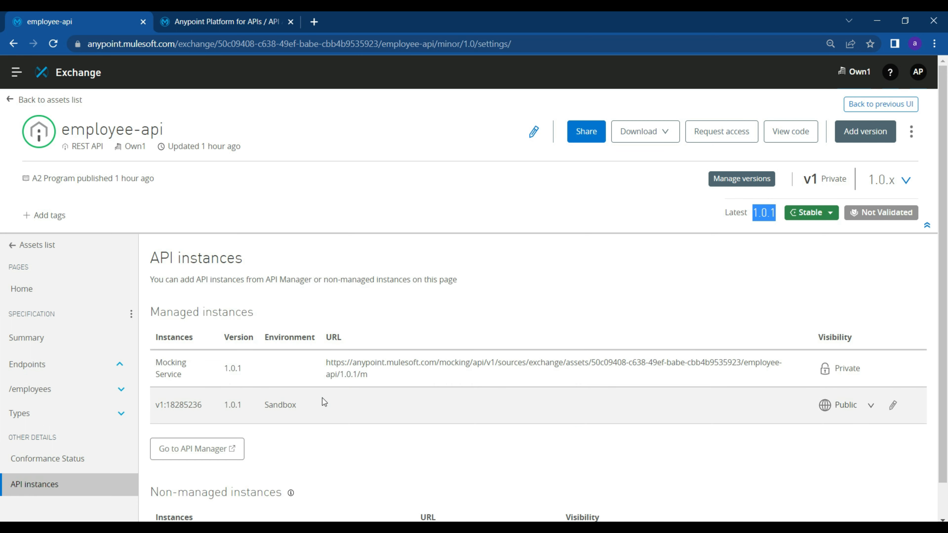
scroll(325, 409, "down", 1)
double_click(194, 367)
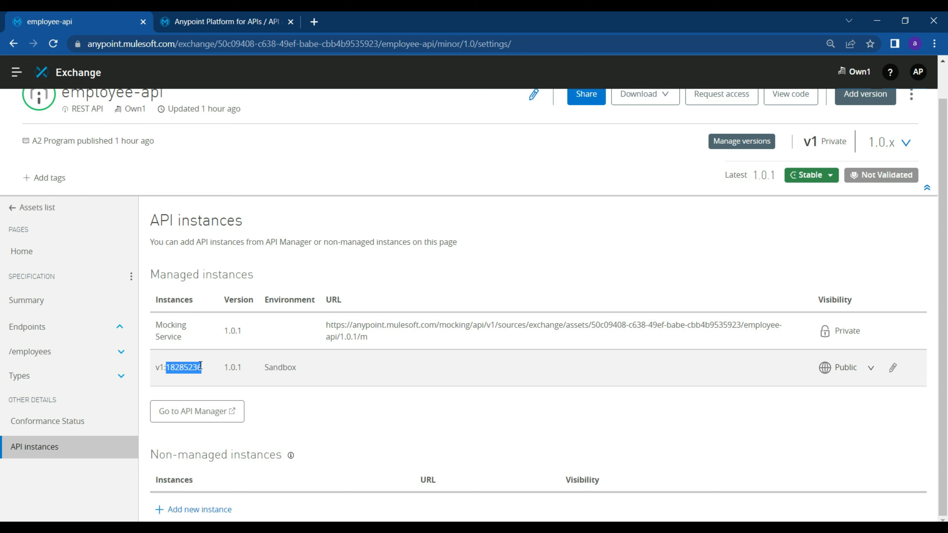
left_click(223, 22)
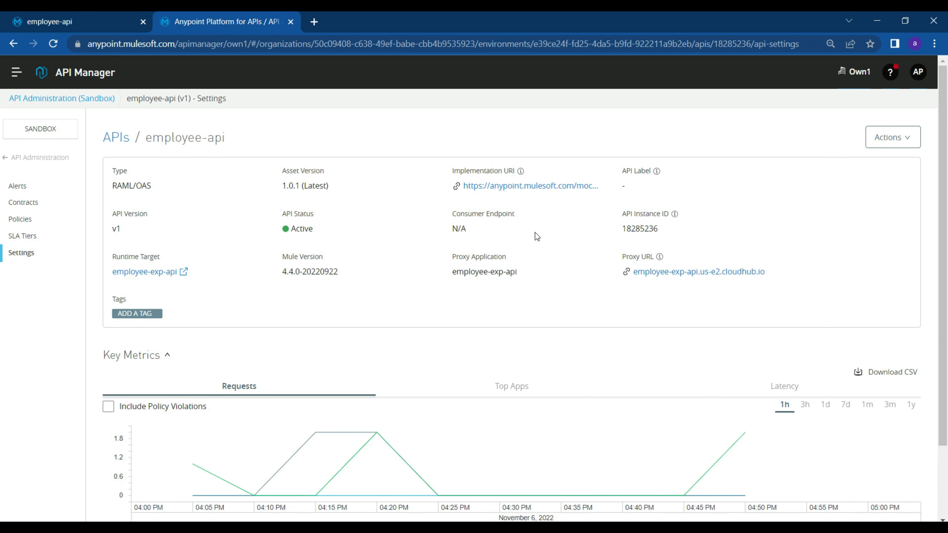
double_click(639, 229)
left_click(98, 21)
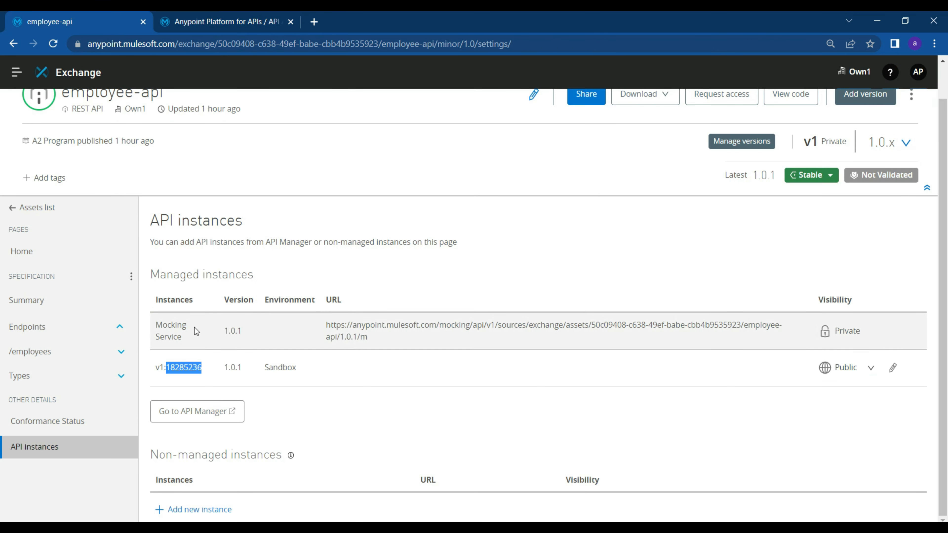
left_click_drag(191, 342, 150, 215)
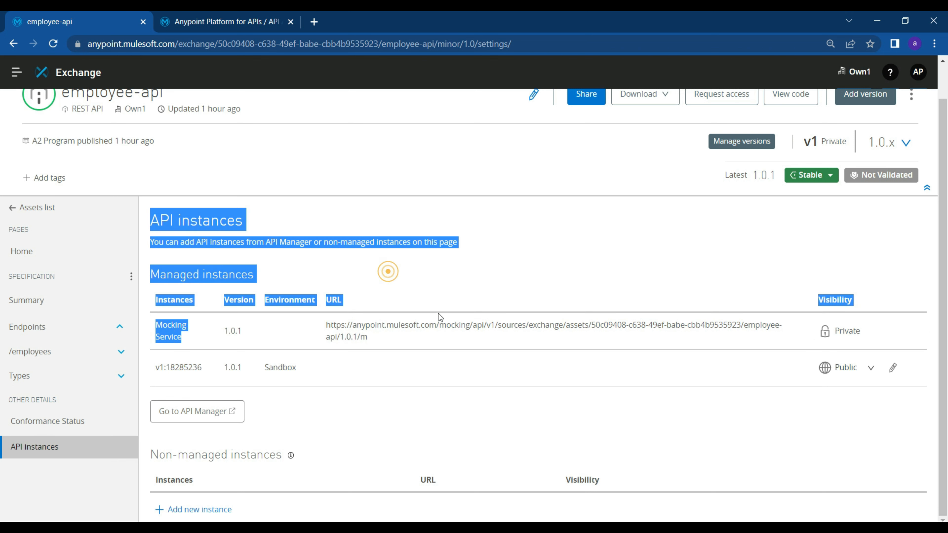
left_click(482, 284)
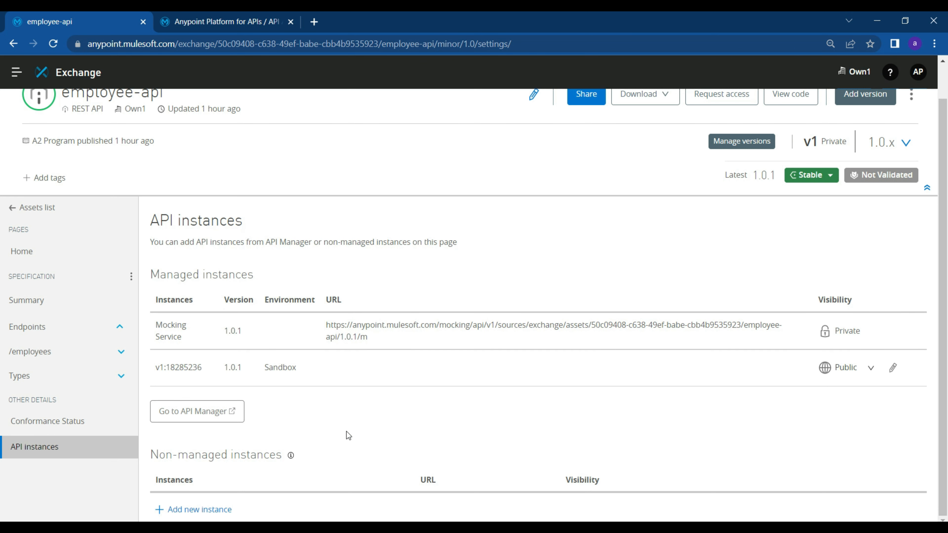
- Start an access request for employee-api and choose the Sandbox API instance v1:18285236
scroll(700, 127, "up", 1)
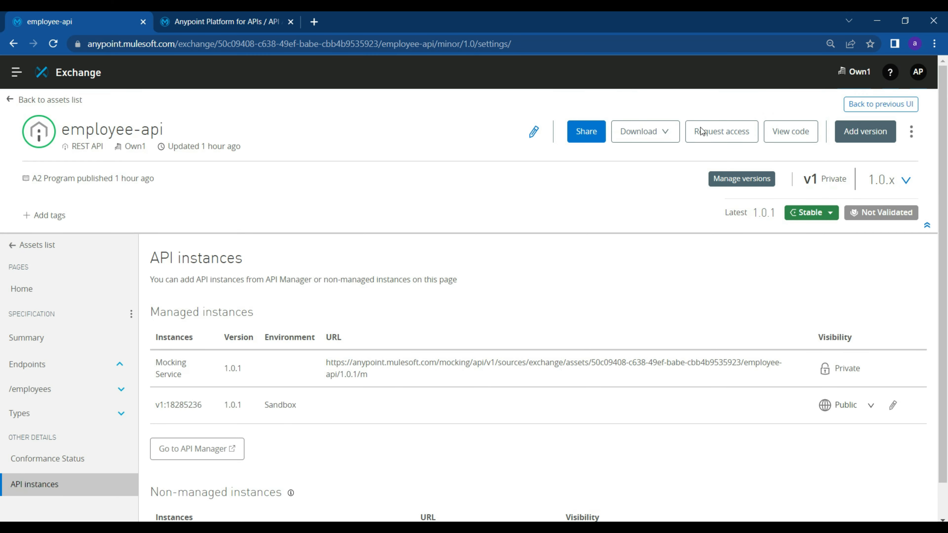
left_click(731, 138)
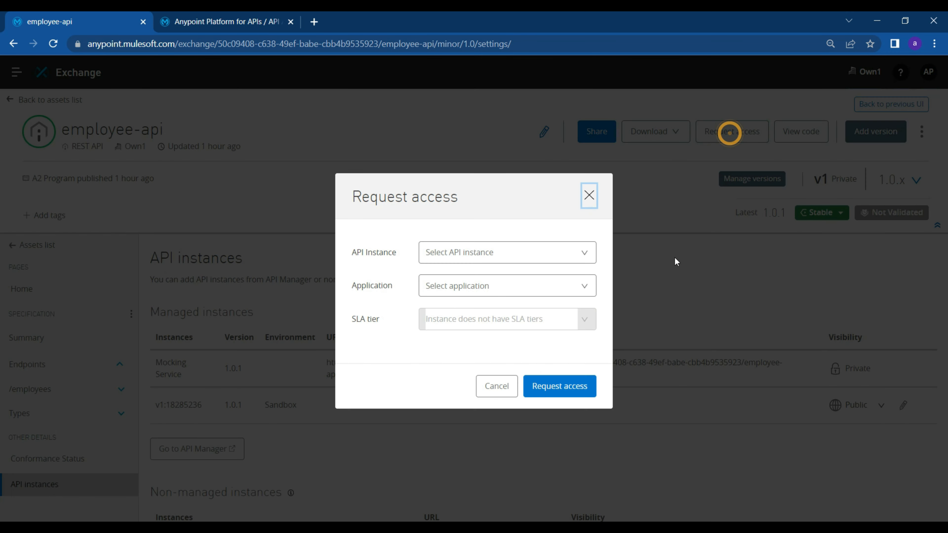
left_click(556, 253)
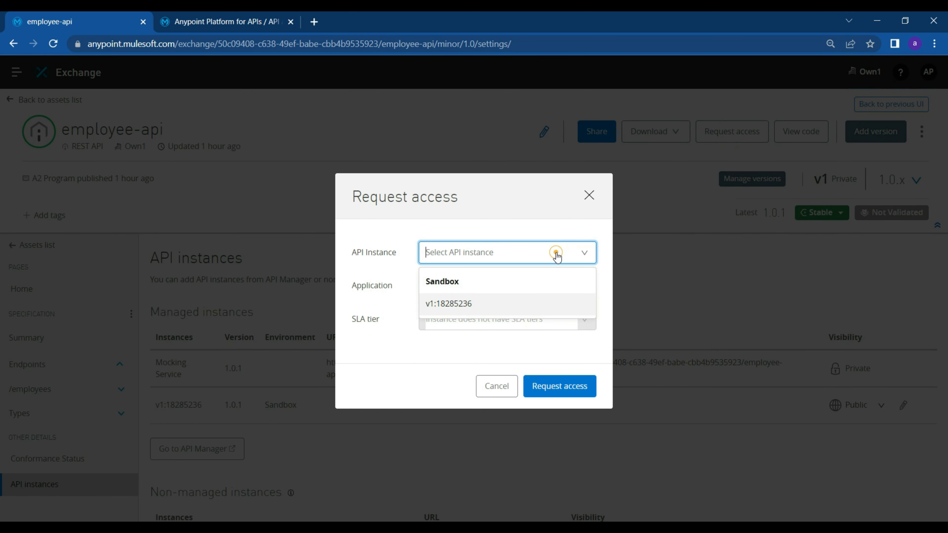
left_click(449, 305)
left_click(481, 251)
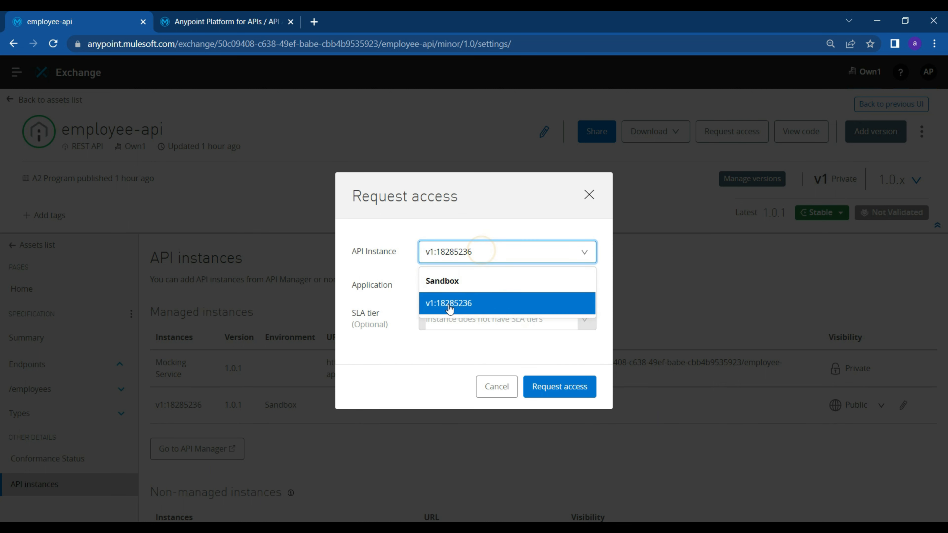
left_click(446, 305)
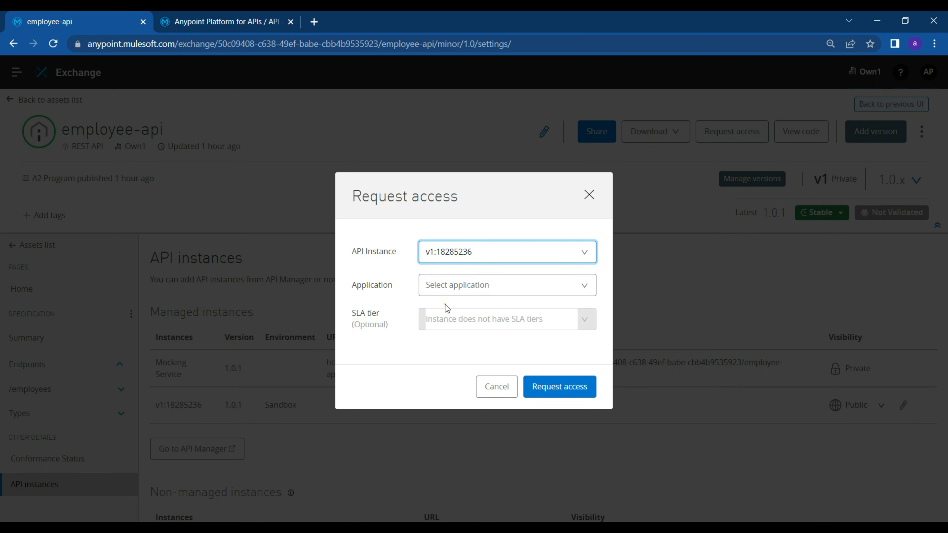
- Create a new application named testing-employee and submit the access request to employee-api with it
left_click(432, 284)
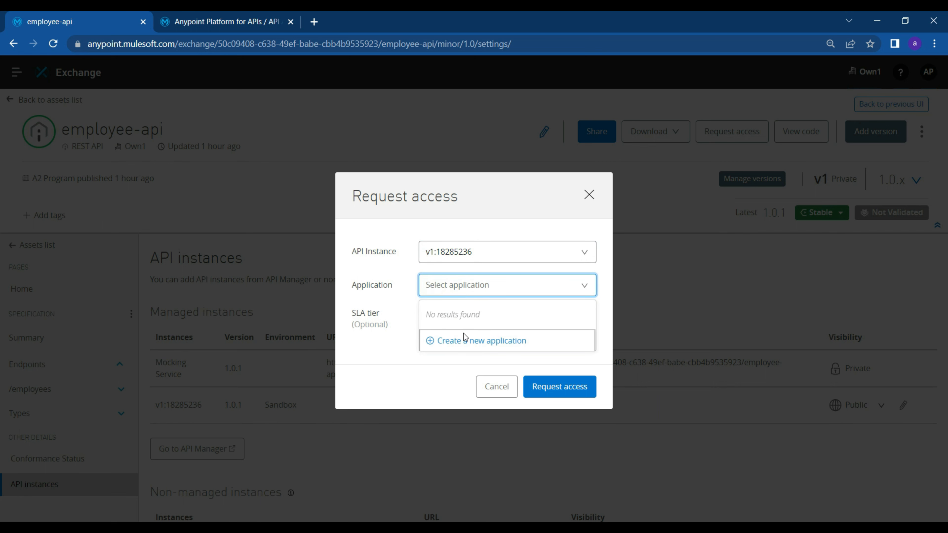
left_click(462, 342)
left_click(454, 238)
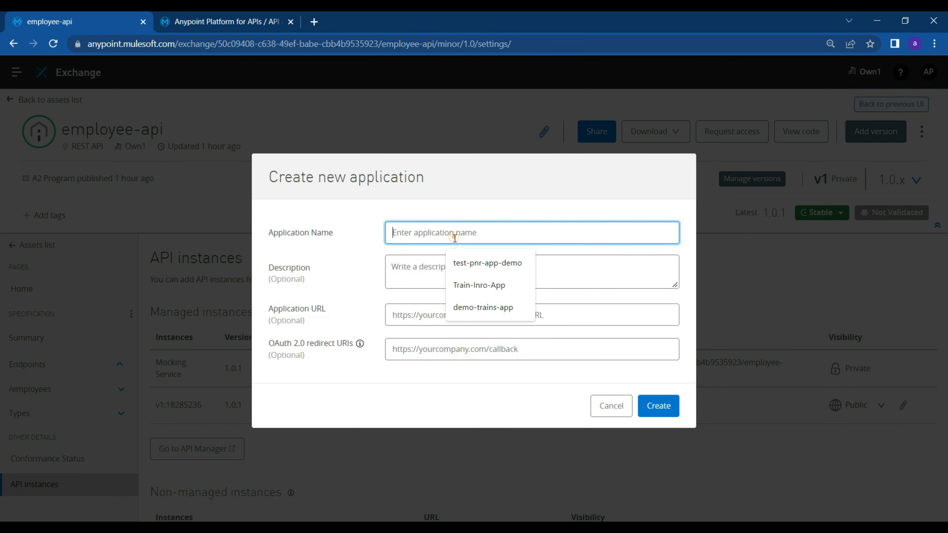
type("testing-employee")
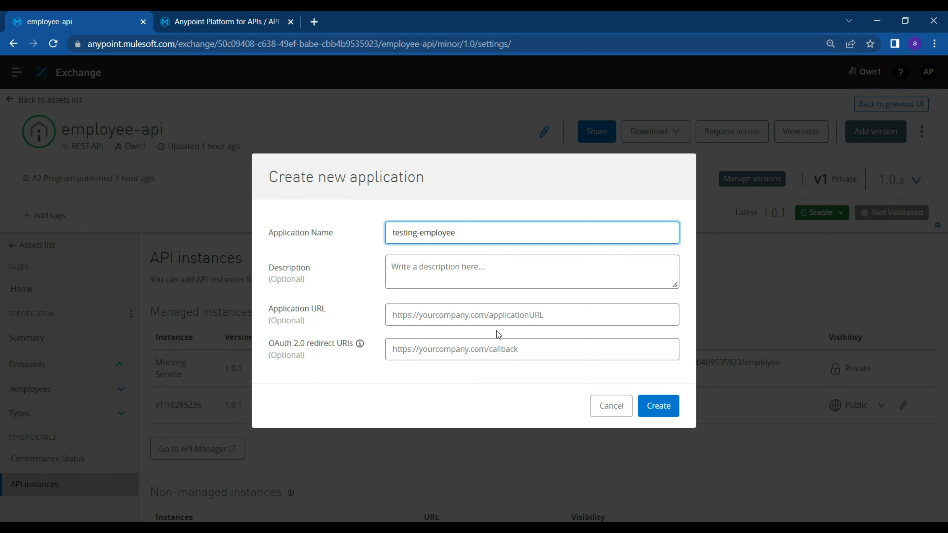
left_click(665, 407)
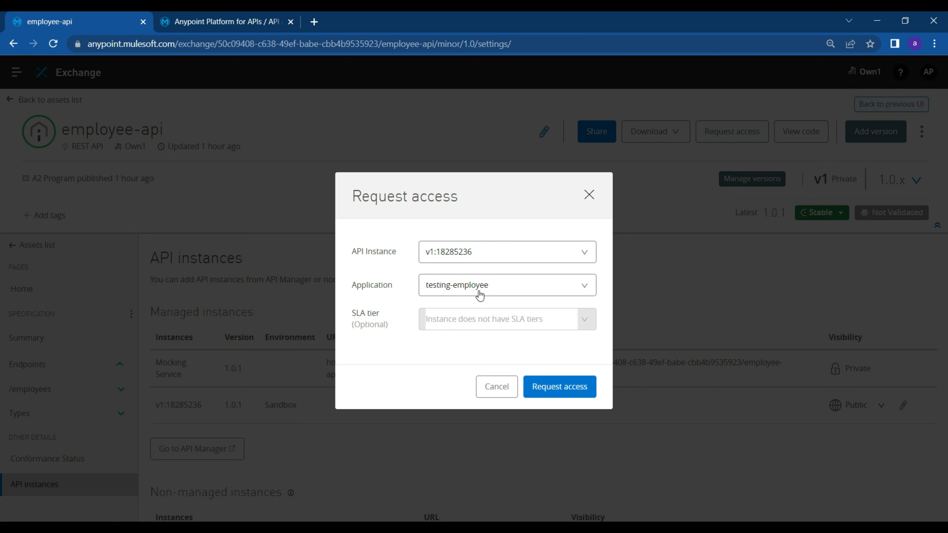
left_click(560, 388)
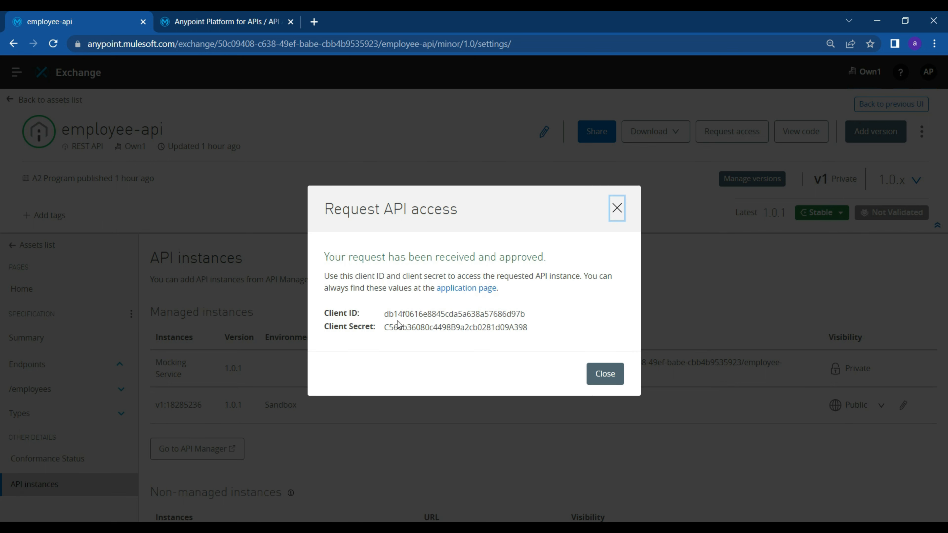
- Copy the issued client ID and paste it as the client_id header value of the Postman request
left_click(532, 316)
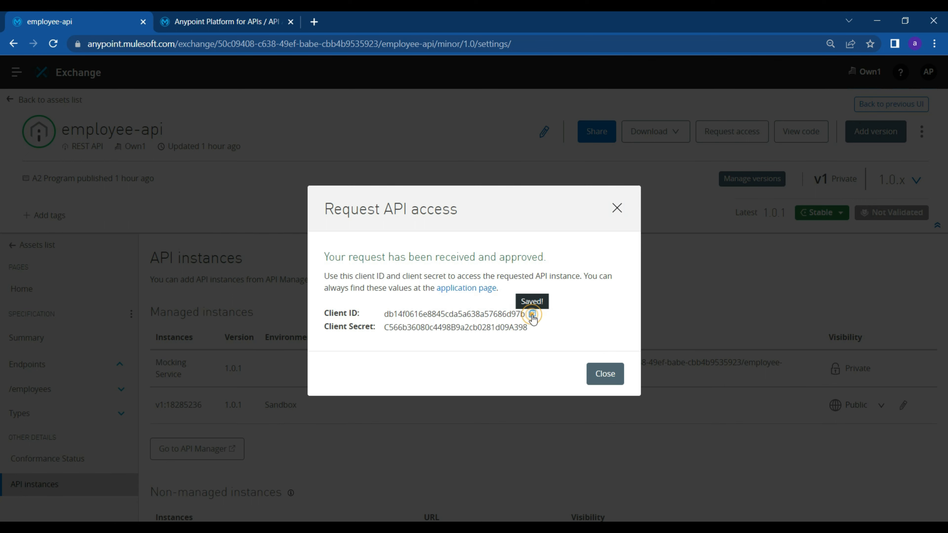
key("alt+Tab")
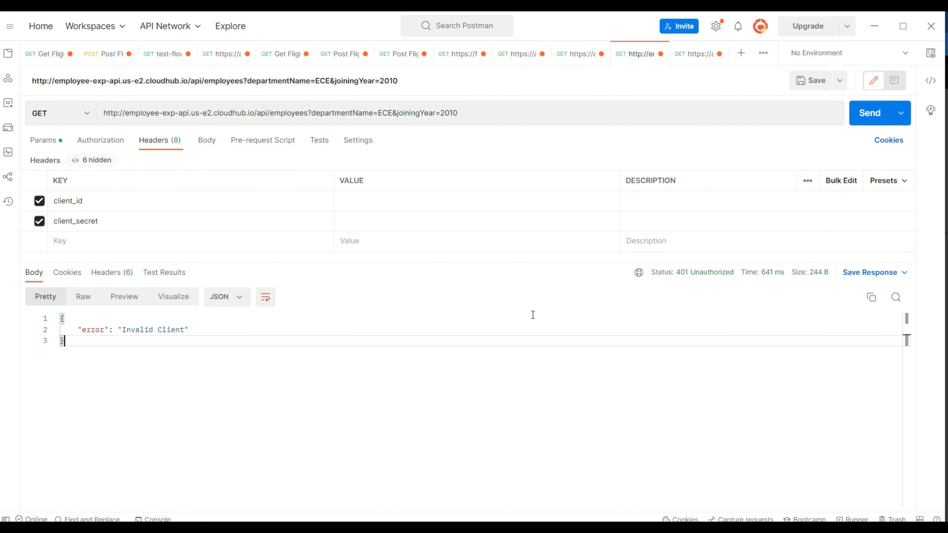
left_click(400, 206)
key("ctrl+v")
left_click(448, 321)
- Copy the issued client secret from Exchange and paste it as the client_secret header value in Postman
key("alt+Tab")
left_click(534, 328)
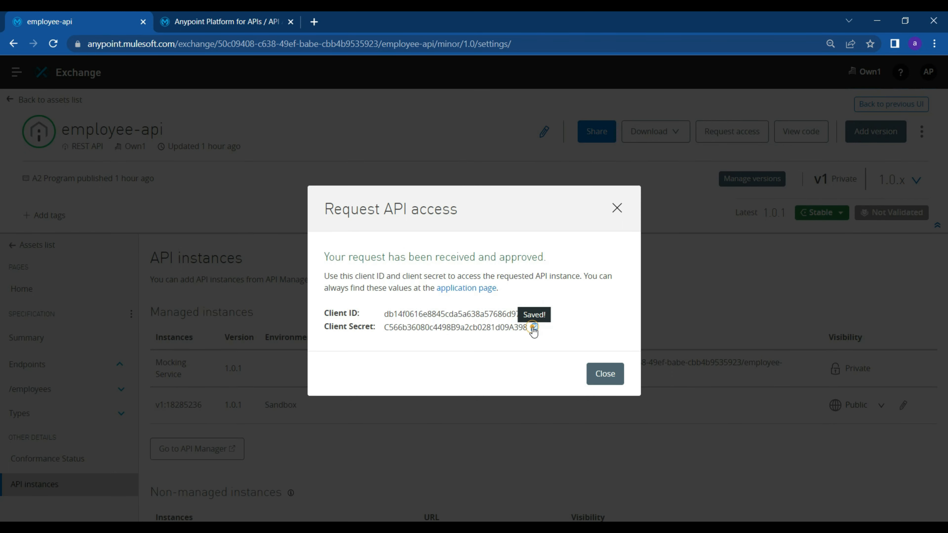
key("alt+Tab")
left_click(368, 224)
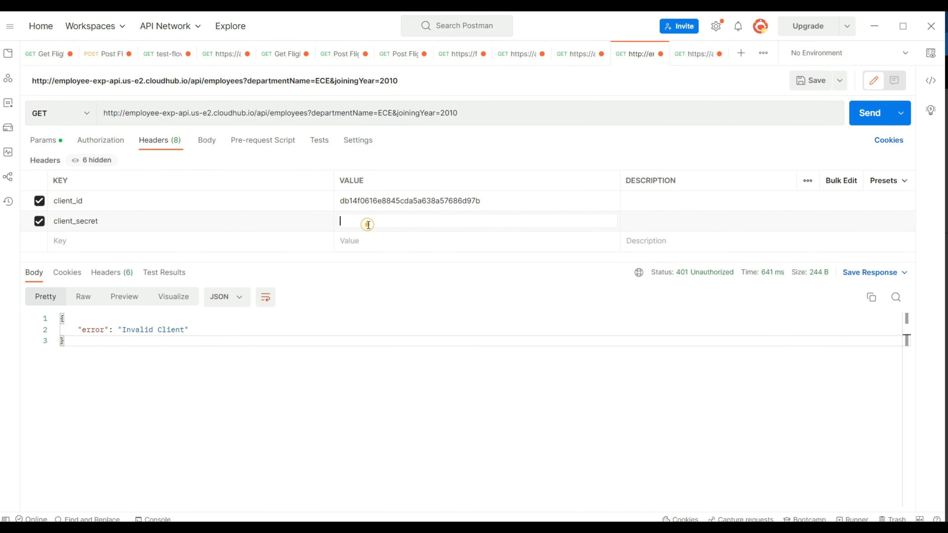
key("ctrl+v")
- Send the employees request with both client credentials and examine the response body
left_click(869, 113)
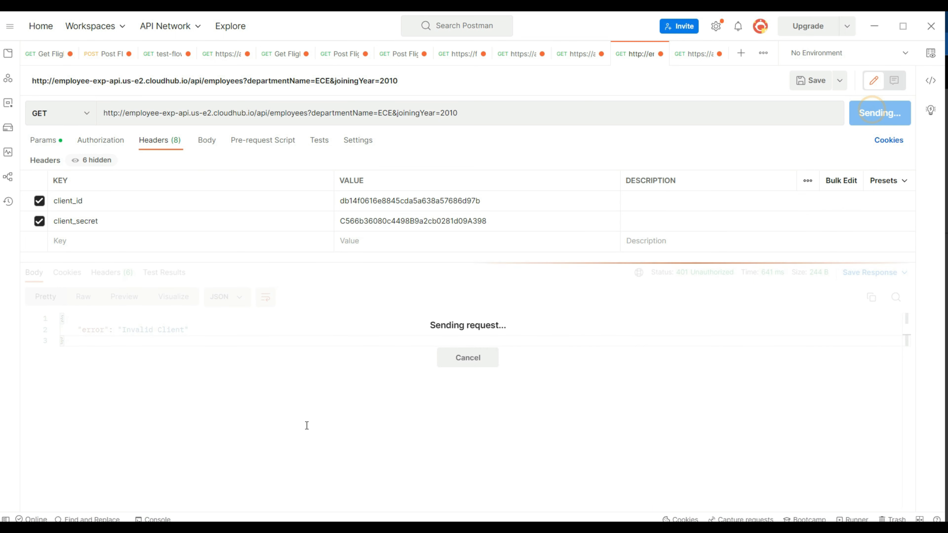
left_click(862, 114)
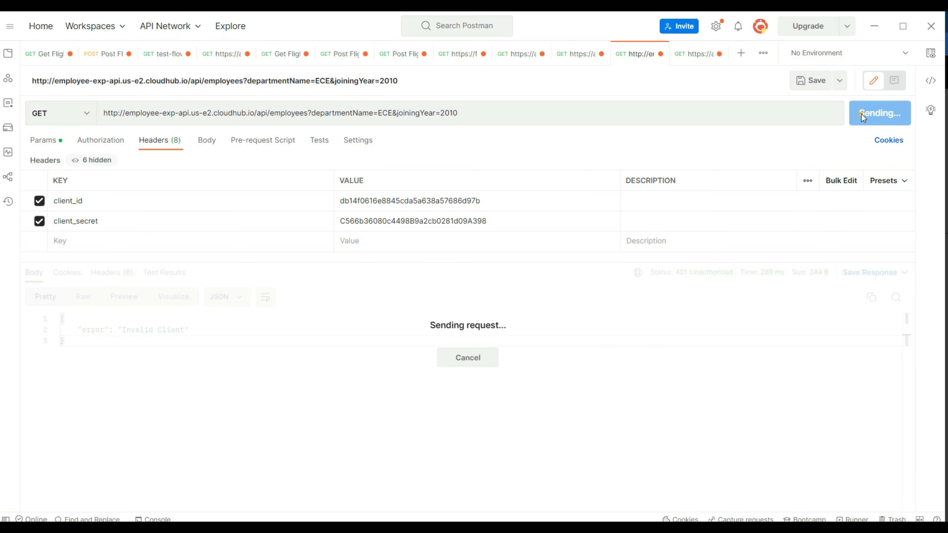
left_click_drag(116, 447, 36, 312)
left_click(384, 402)
left_click(380, 229)
- Switch back to Exchange, close the approved access request, and review employee-api's managed instances
key("alt+Tab")
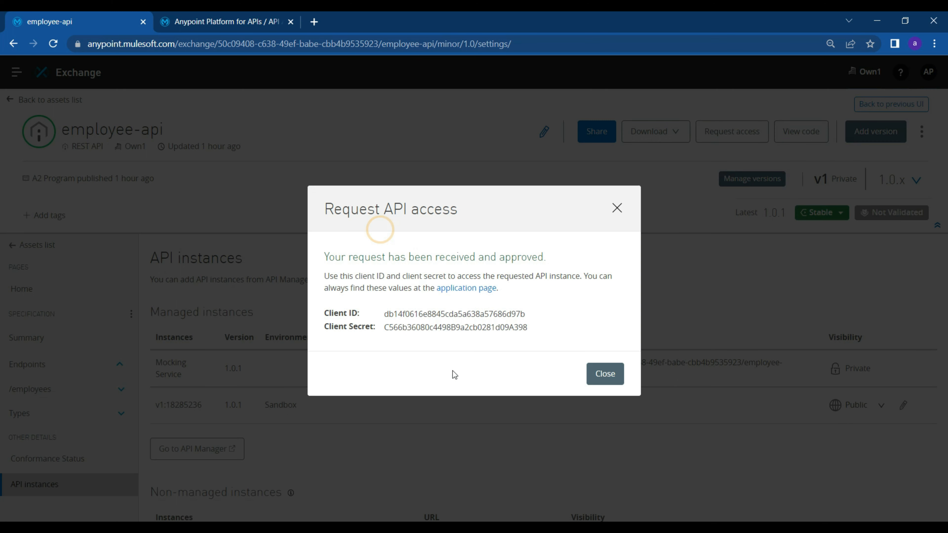
left_click(603, 375)
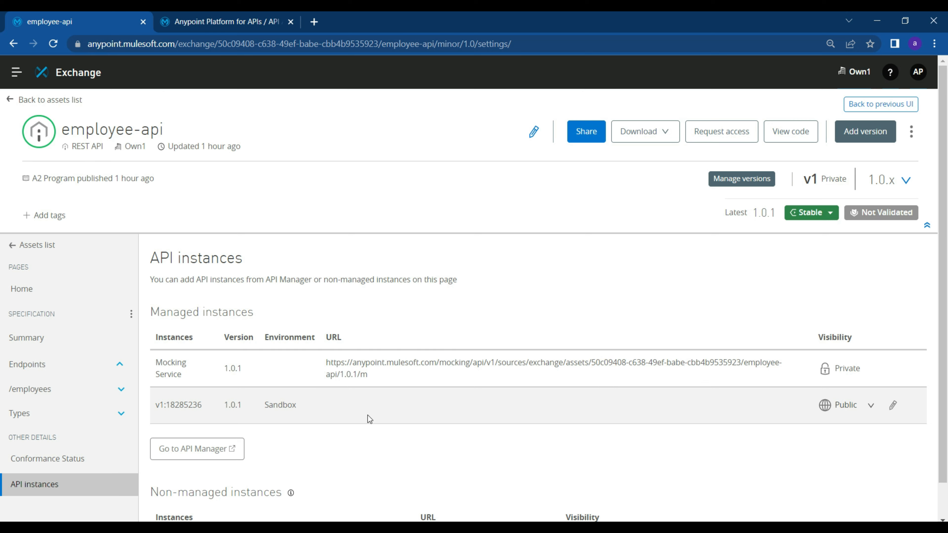
scroll(367, 415, "down", 1)
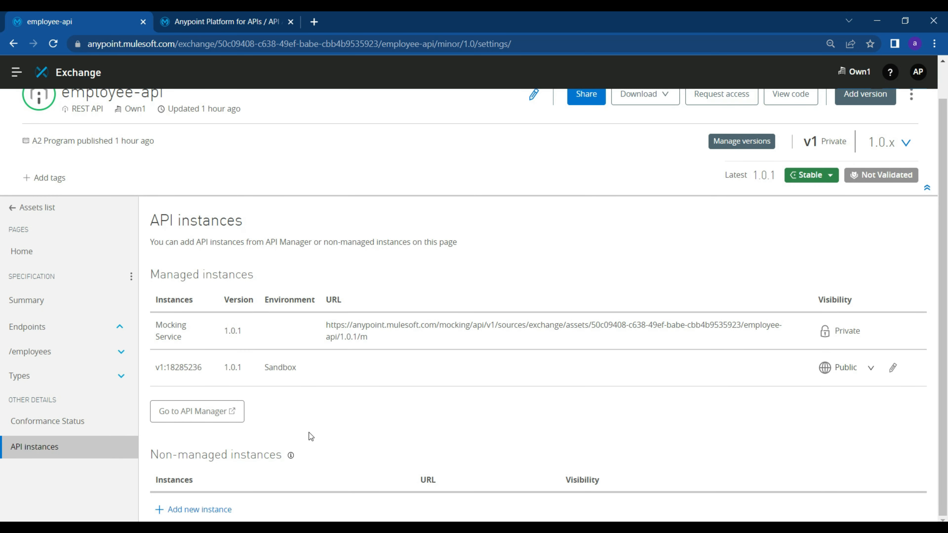
scroll(309, 432, "up", 1)
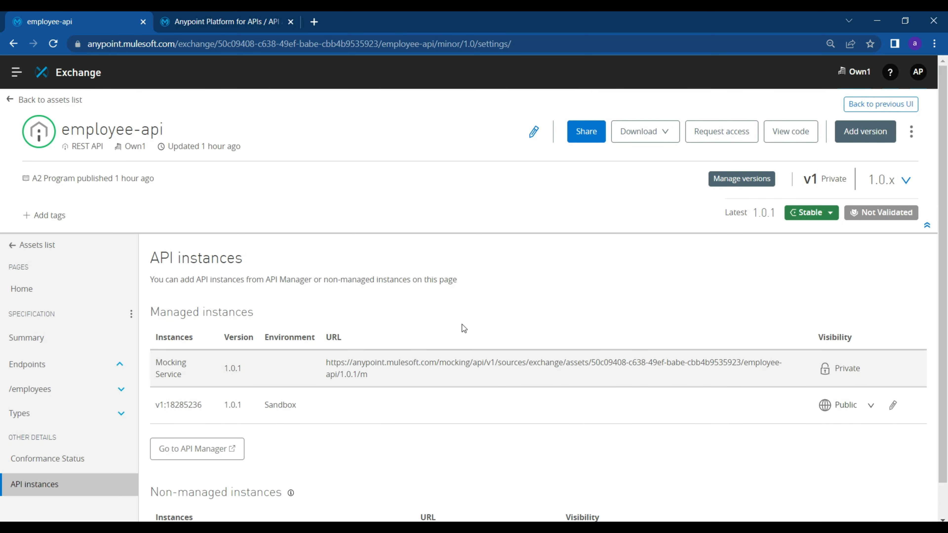
scroll(360, 390, "down", 1)
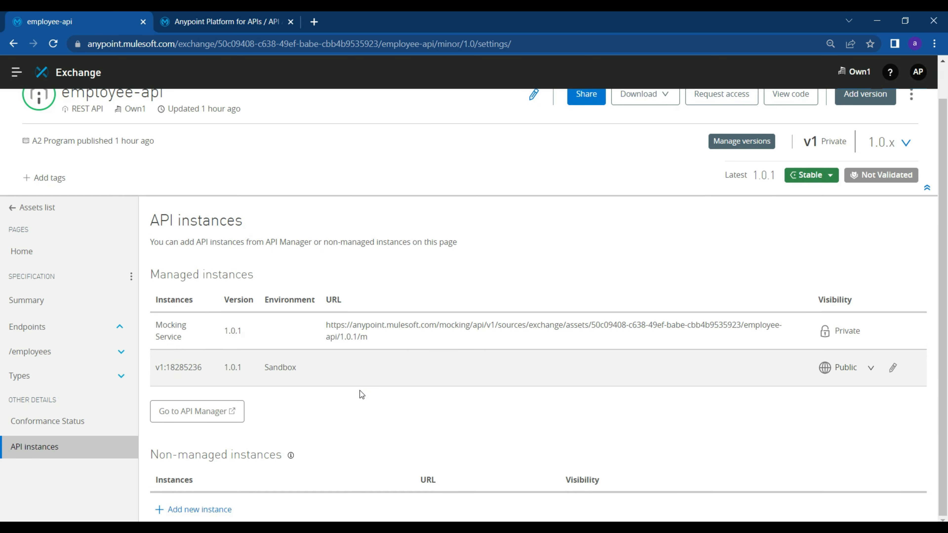
scroll(630, 256, "up", 1)
- Check which applications are offered in an access request for the Sandbox instance v1:18285236, and cancel the request
left_click(724, 132)
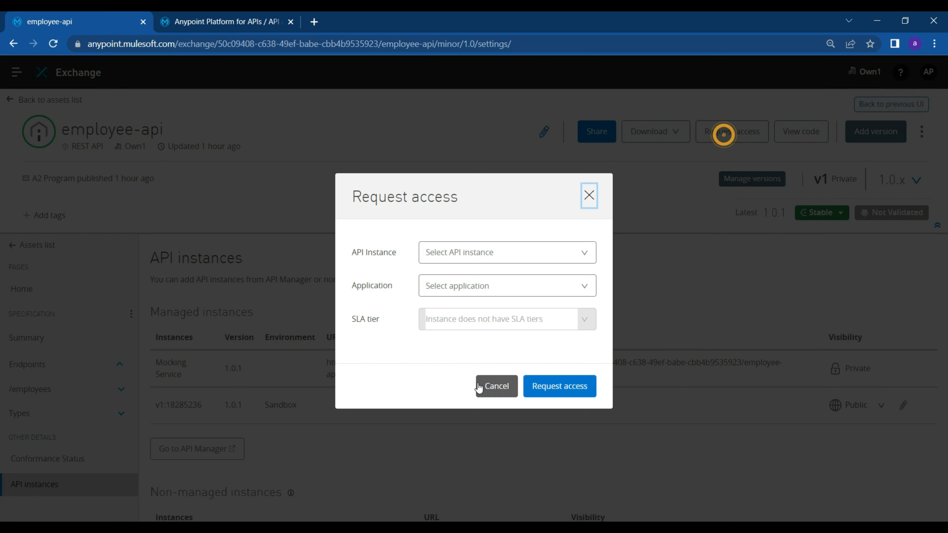
left_click(484, 257)
left_click(448, 305)
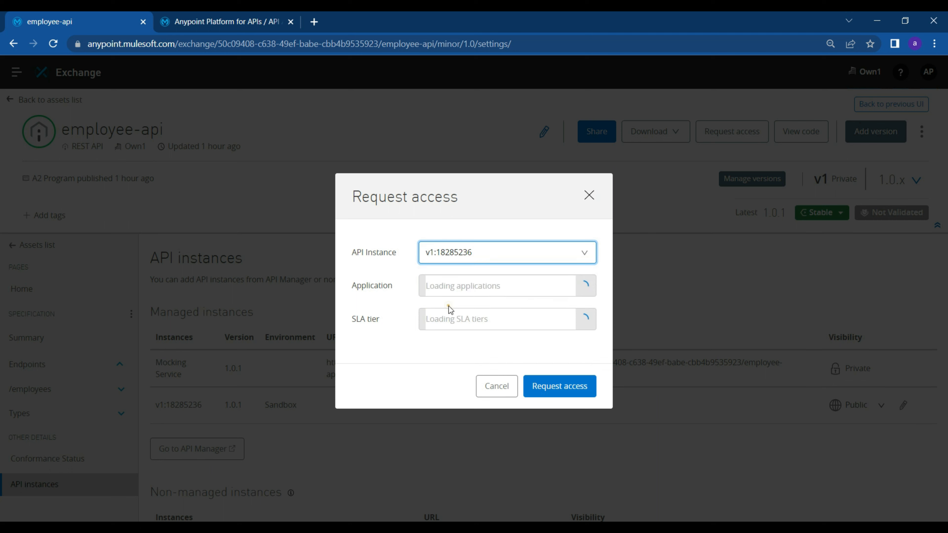
left_click(570, 285)
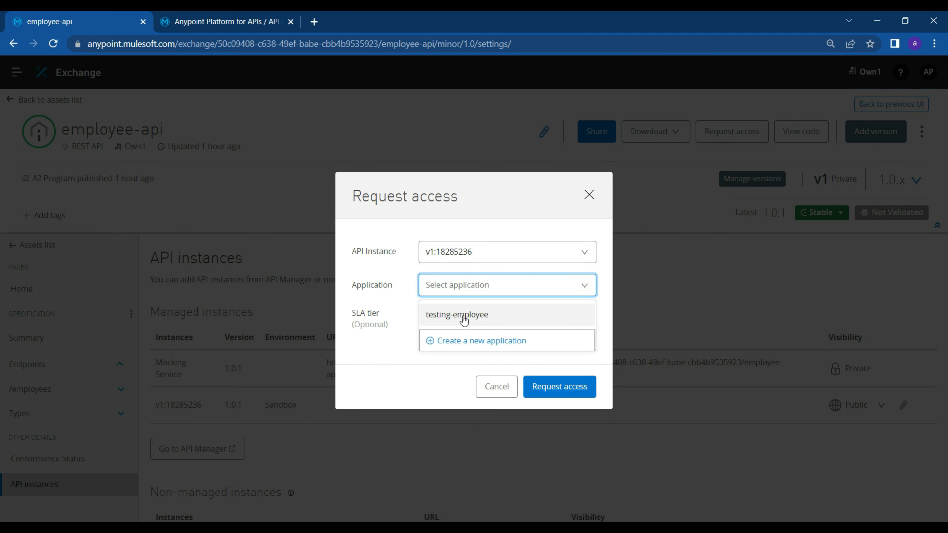
left_click(495, 382)
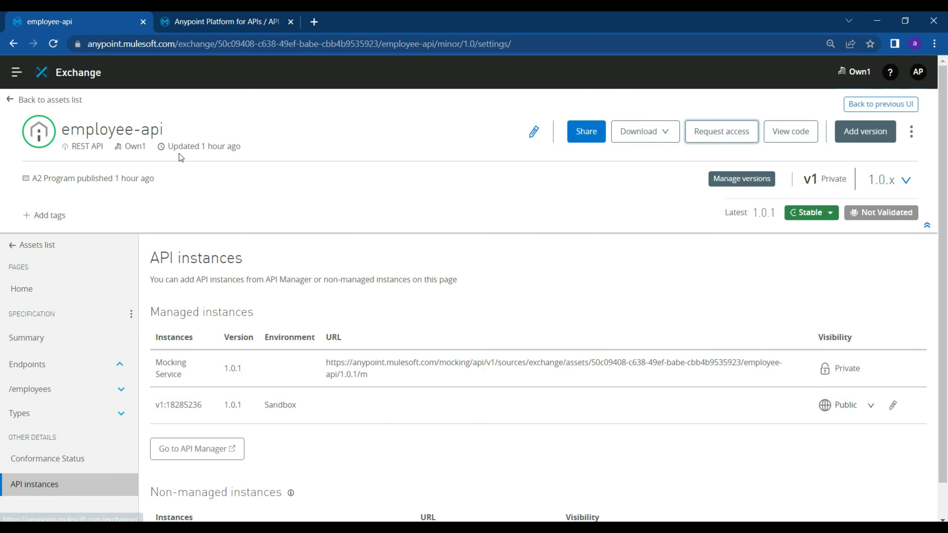
- Check employee-api's instance ID in API Manager, and review the Postman request's credential headers and response body
left_click(271, 395)
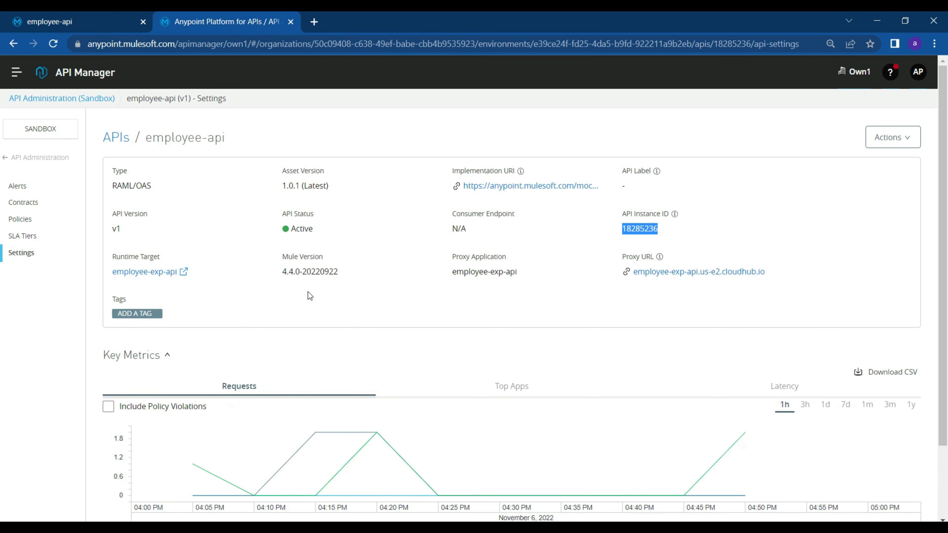
double_click(645, 225)
left_click(262, 528)
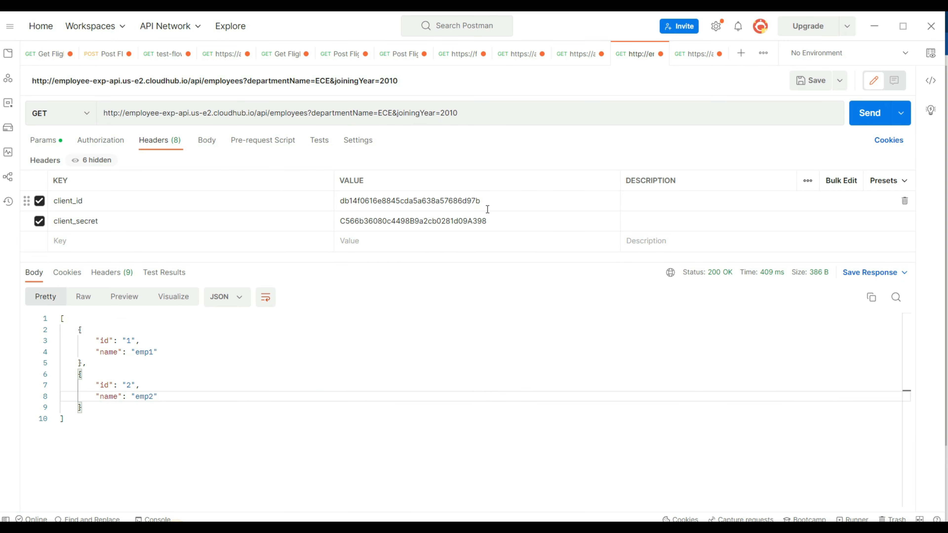
left_click(492, 220)
left_click(103, 449)
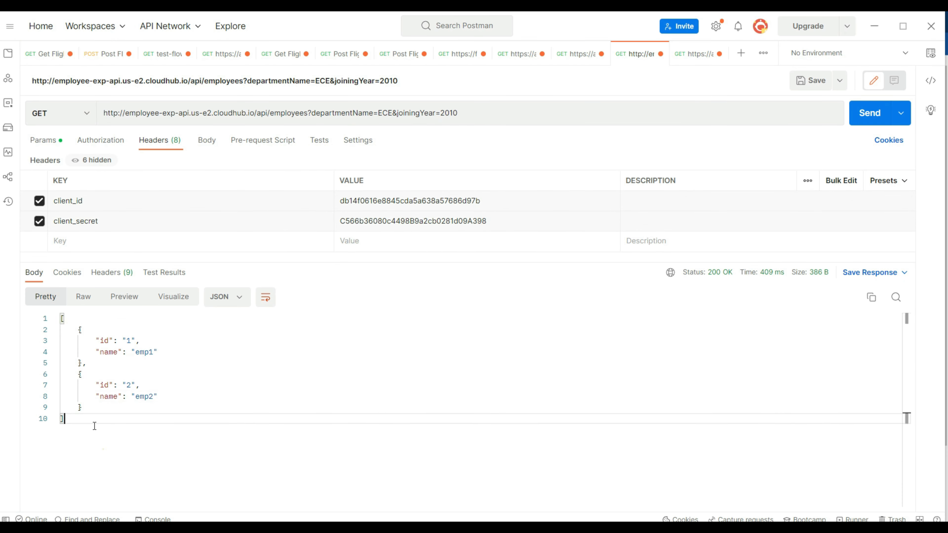
key("ctrl+a")
- Test the request with the client_secret header disabled, and resend it with the header enabled again
left_click(39, 221)
left_click(868, 111)
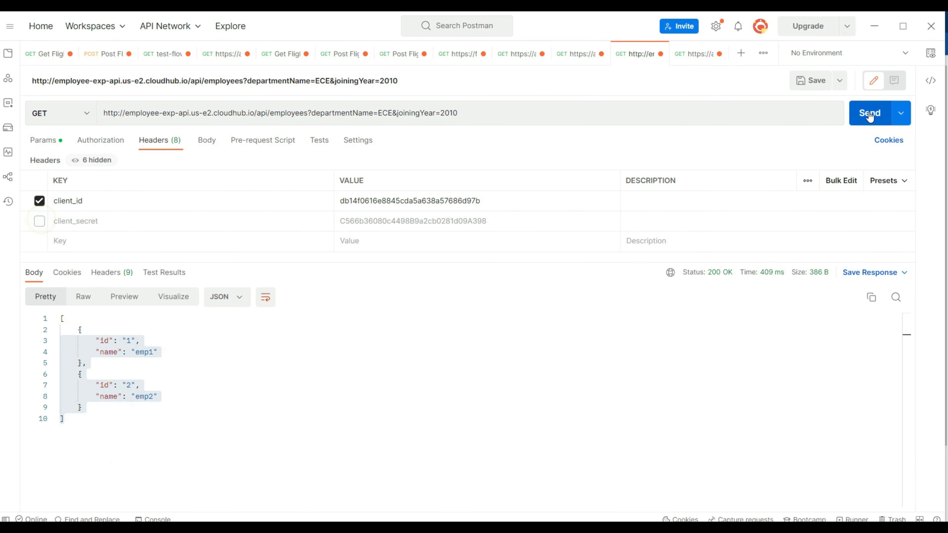
left_click_drag(201, 333, 78, 330)
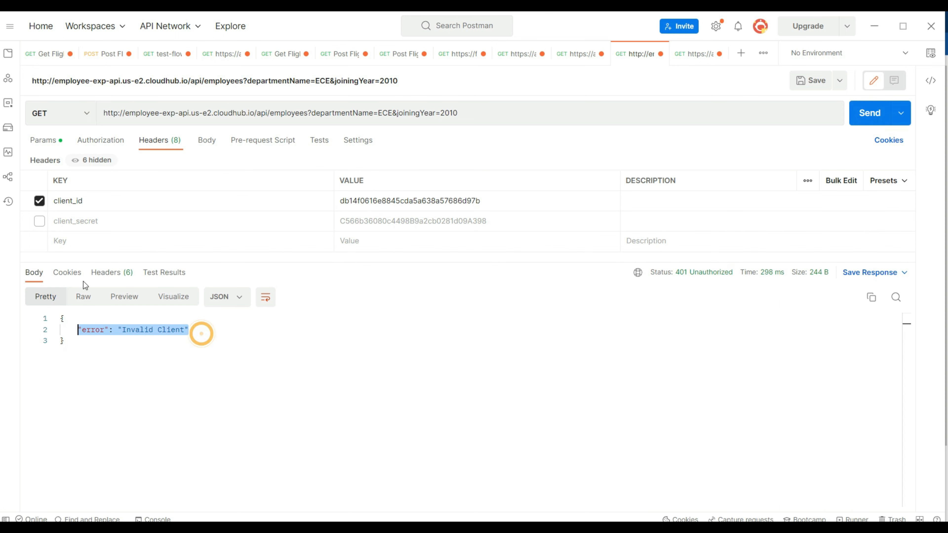
left_click(39, 221)
left_click(877, 112)
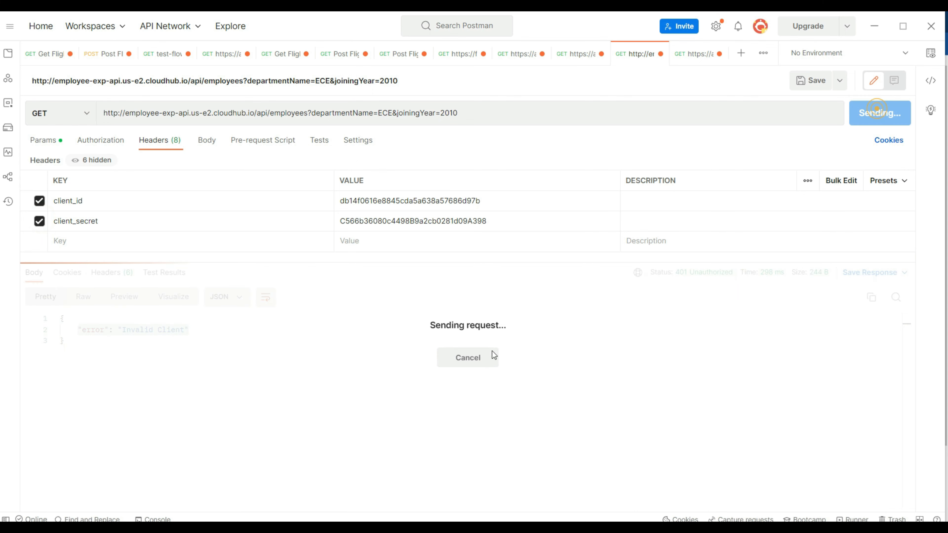
- Switch to API Manager, open employee-api's policies, and browse the security policies that can be added
key("alt+Tab")
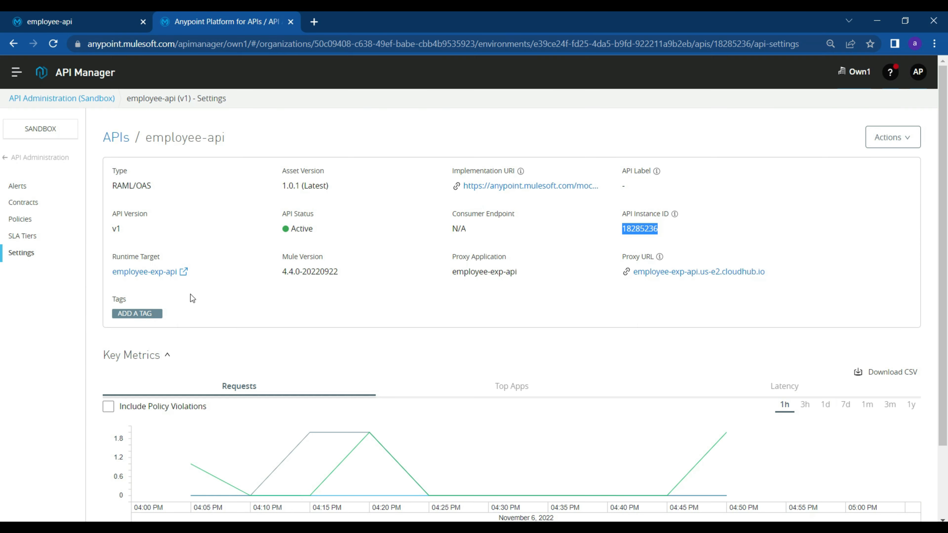
left_click(20, 219)
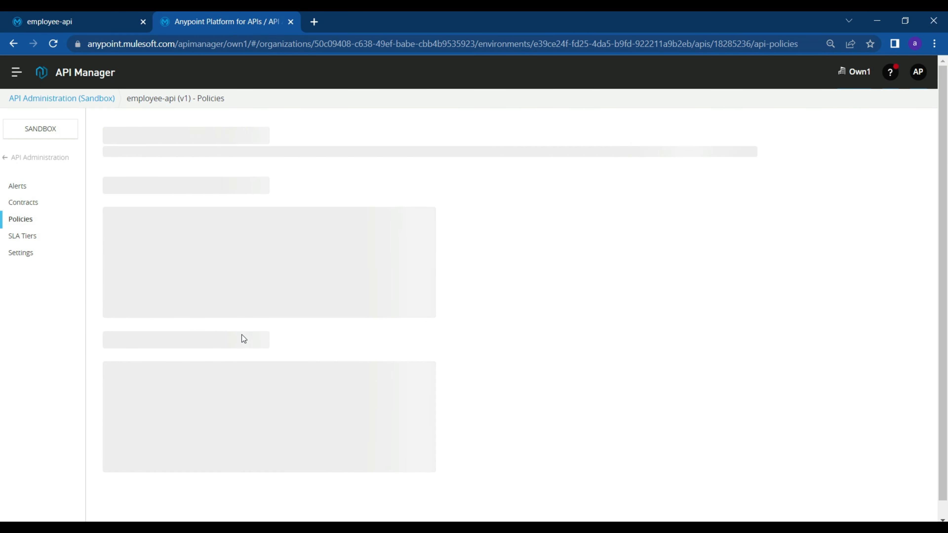
left_click(148, 324)
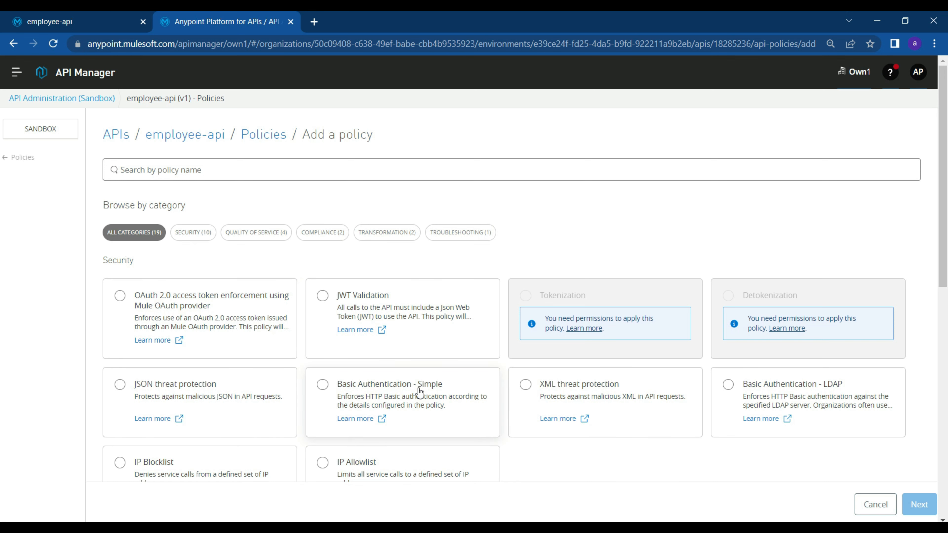
scroll(420, 392, "down", 2)
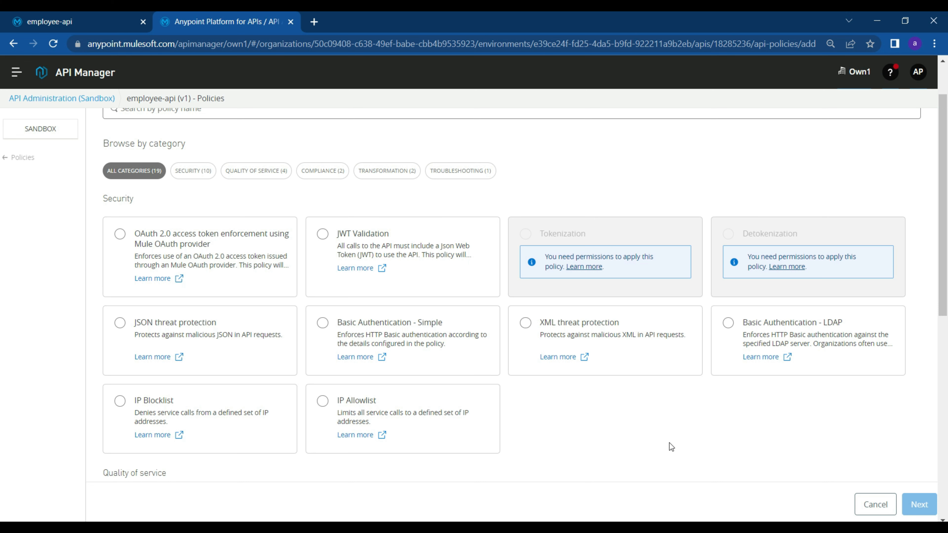
scroll(668, 443, "up", 2)
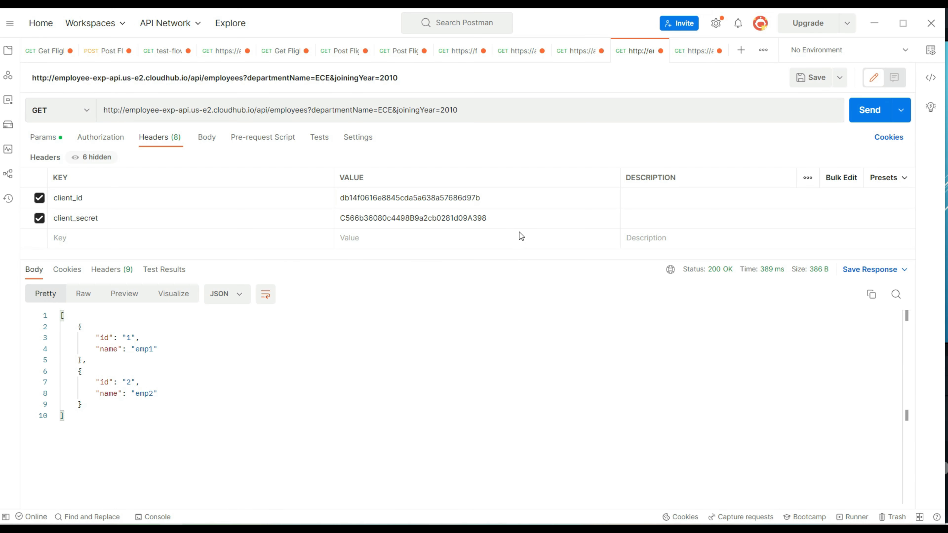
- Review the Postman request's client_id and client_secret headers, its query parameters, and its URL
left_click(517, 225)
double_click(346, 198)
double_click(368, 219)
left_click(92, 141)
left_click(46, 137)
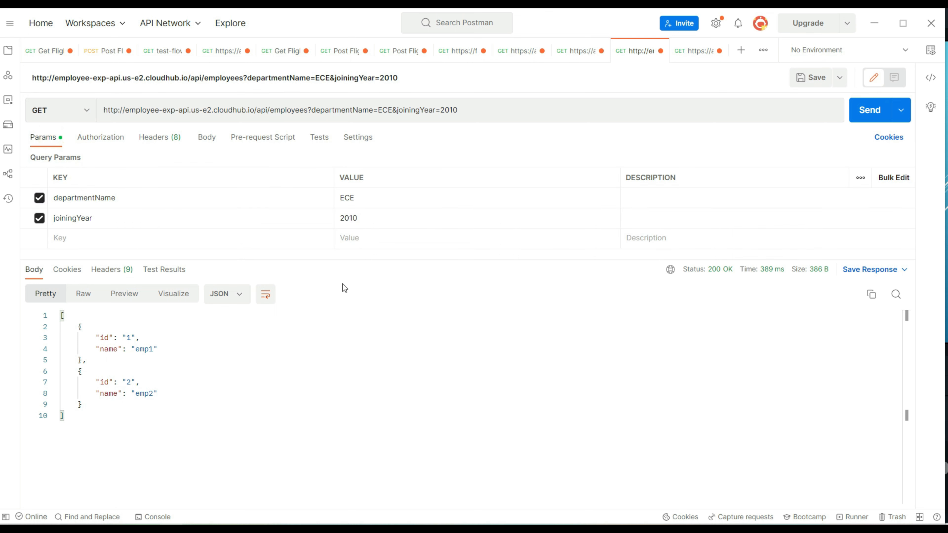
left_click(171, 138)
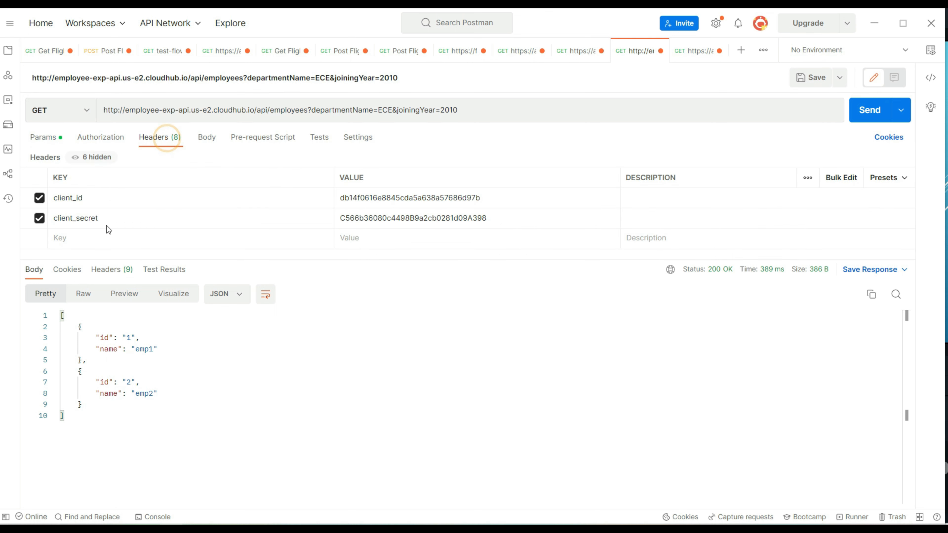
double_click(298, 111)
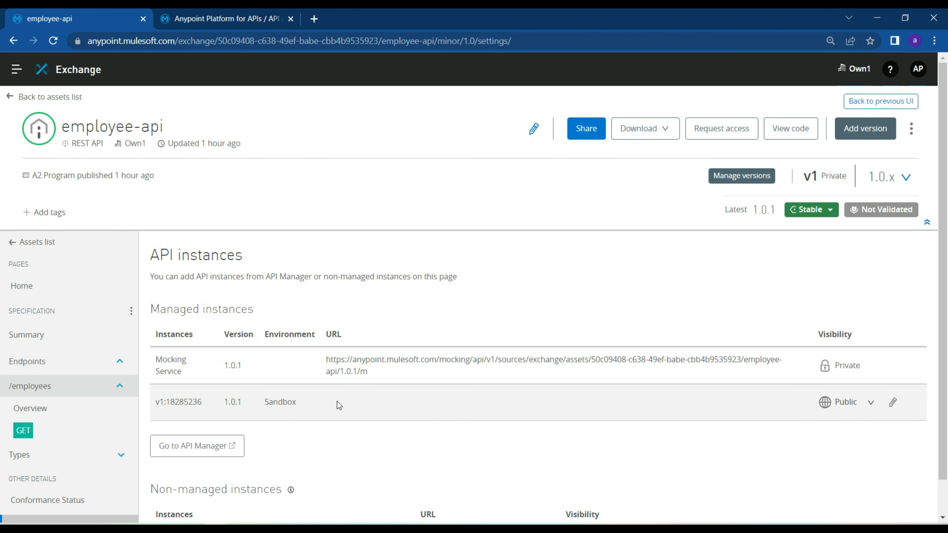
- Review the GET /employees method in Exchange, covering its query parameters and its 200 response example
left_click(18, 426)
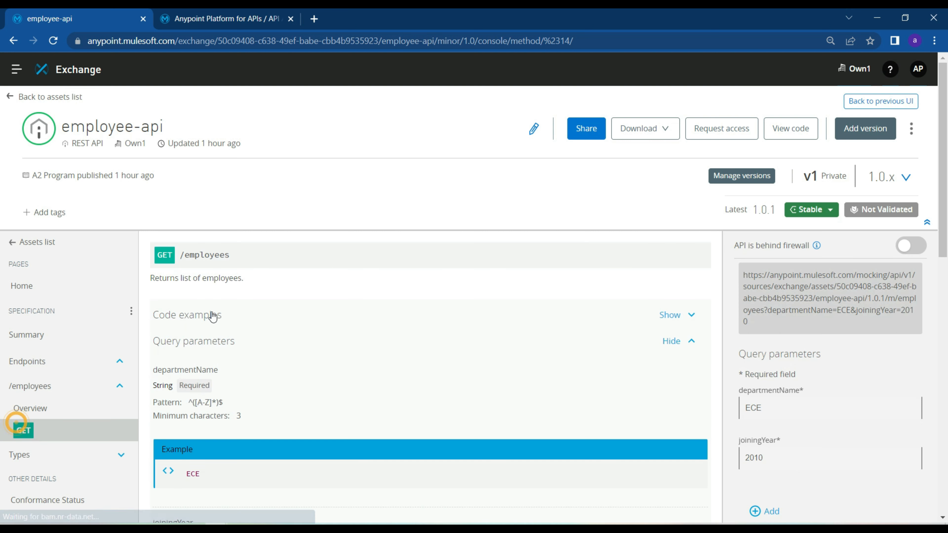
scroll(243, 395, "down", 3)
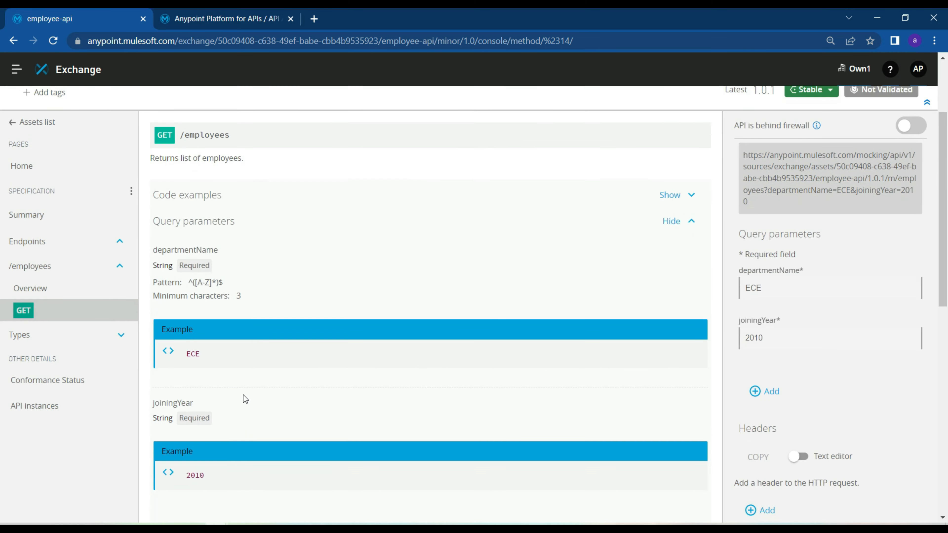
left_click(215, 208)
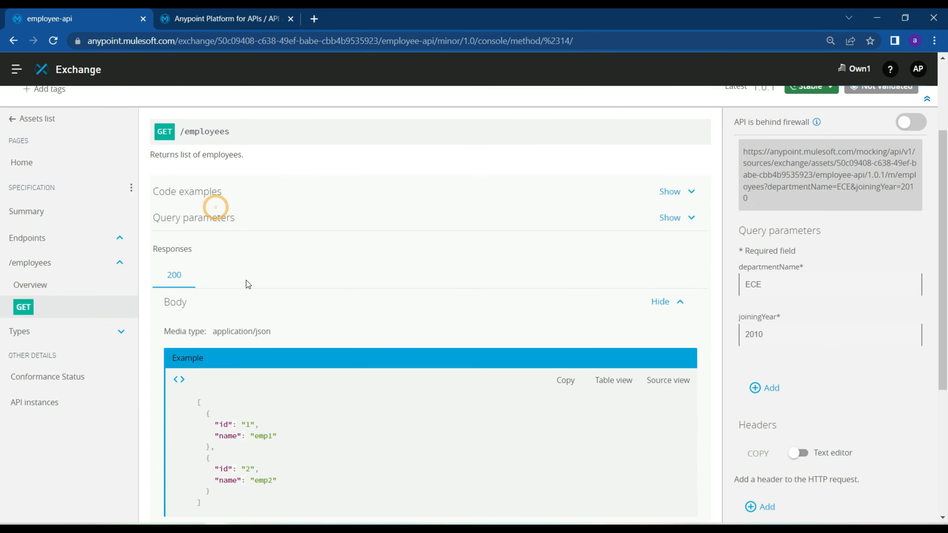
scroll(246, 389, "down", 3)
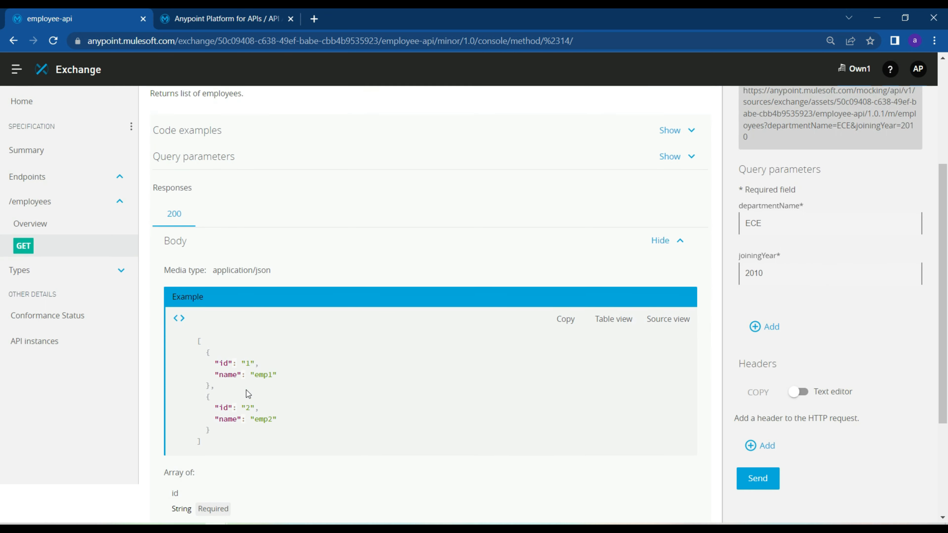
scroll(246, 390, "up", 3)
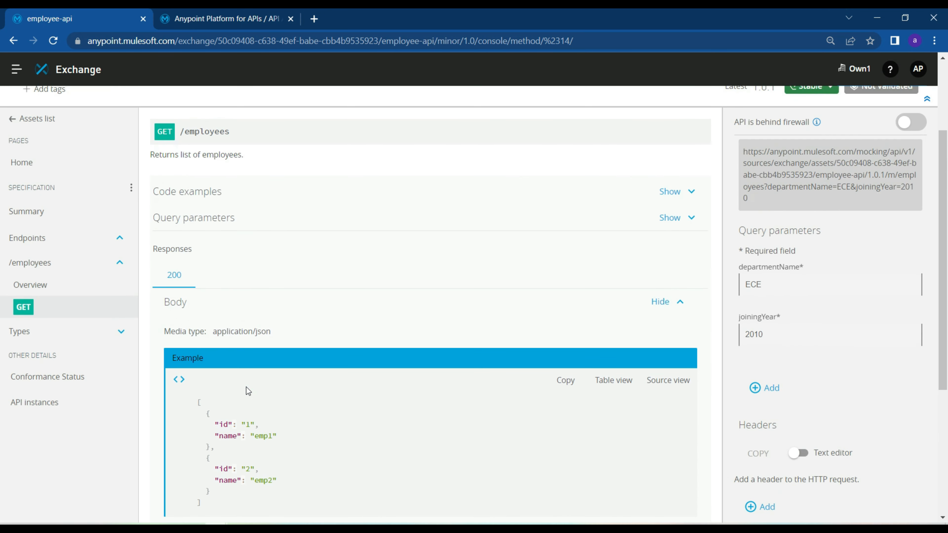
scroll(767, 164, "up", 3)
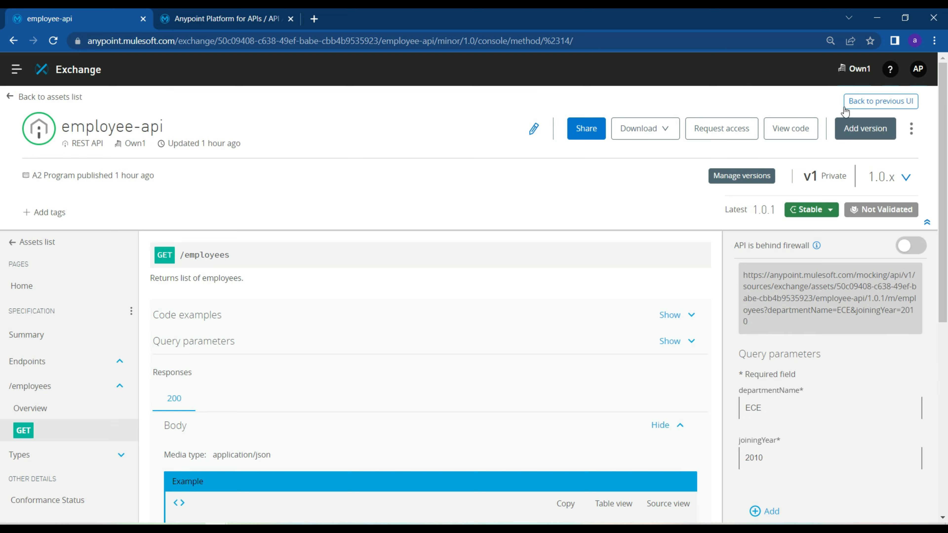
- Open employee-api's specification code from Exchange and open it for editing in Design Center
left_click(790, 130)
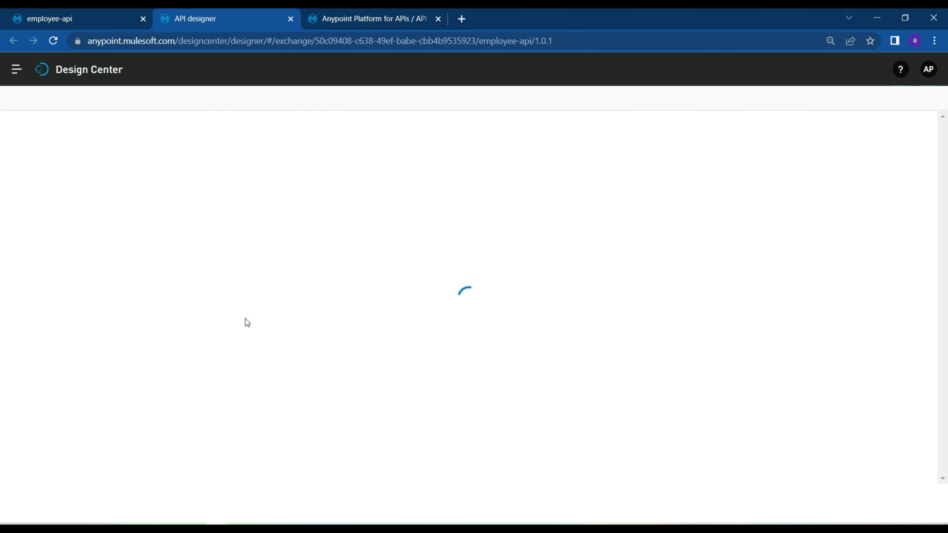
left_click(906, 122)
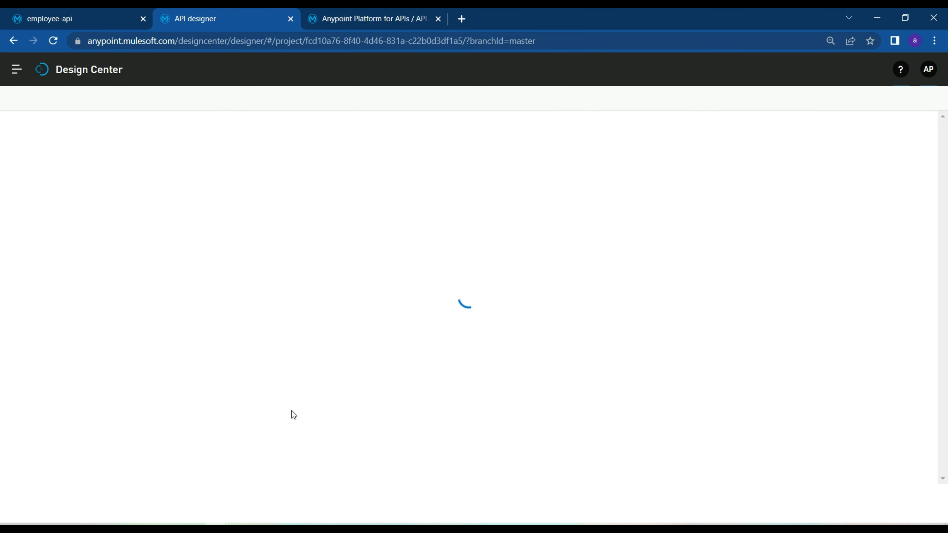
left_click(295, 361)
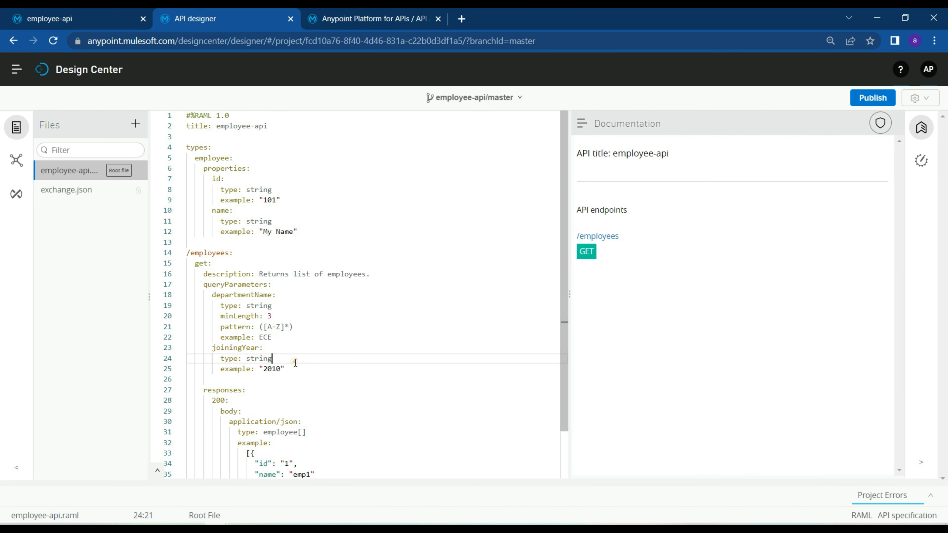
- Add a headers node to the GET method of /employees, directly after the joiningYear query parameter
left_click(293, 366)
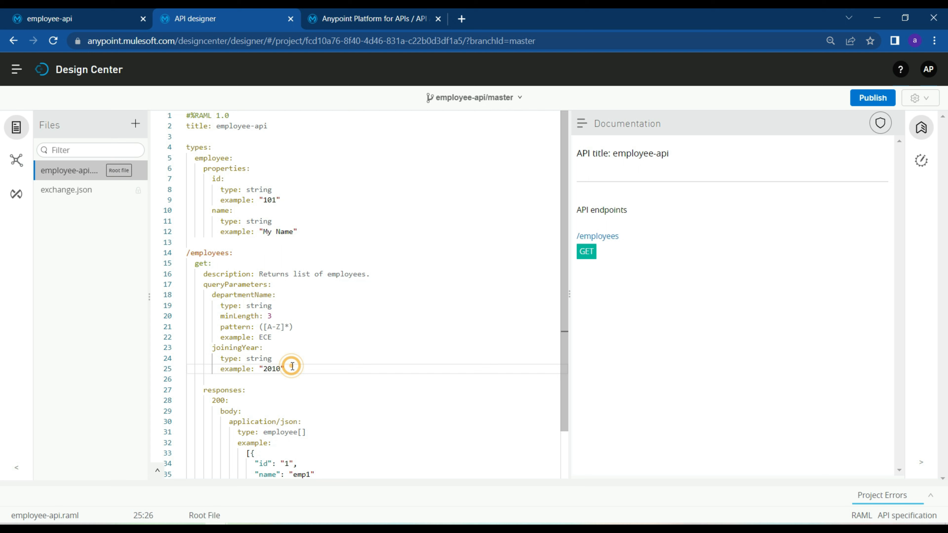
key("Return")
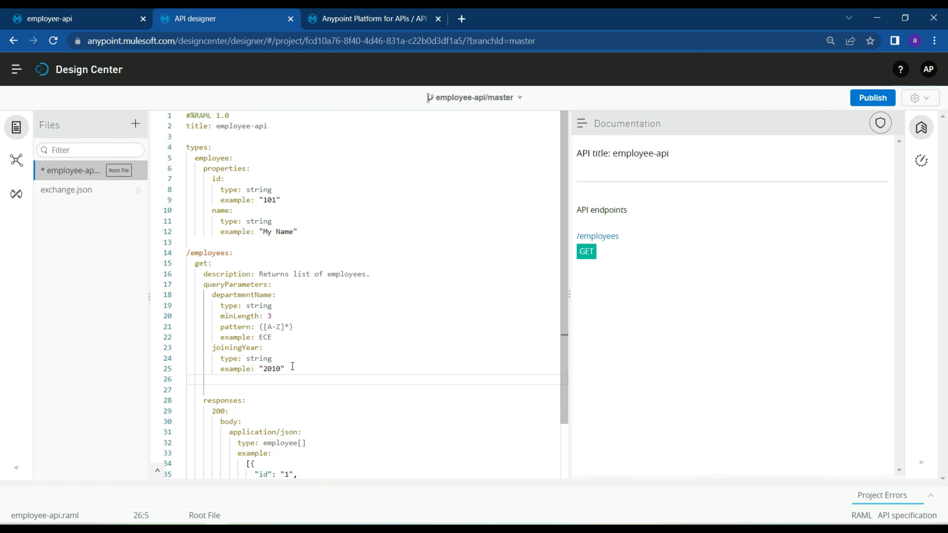
left_click(158, 472)
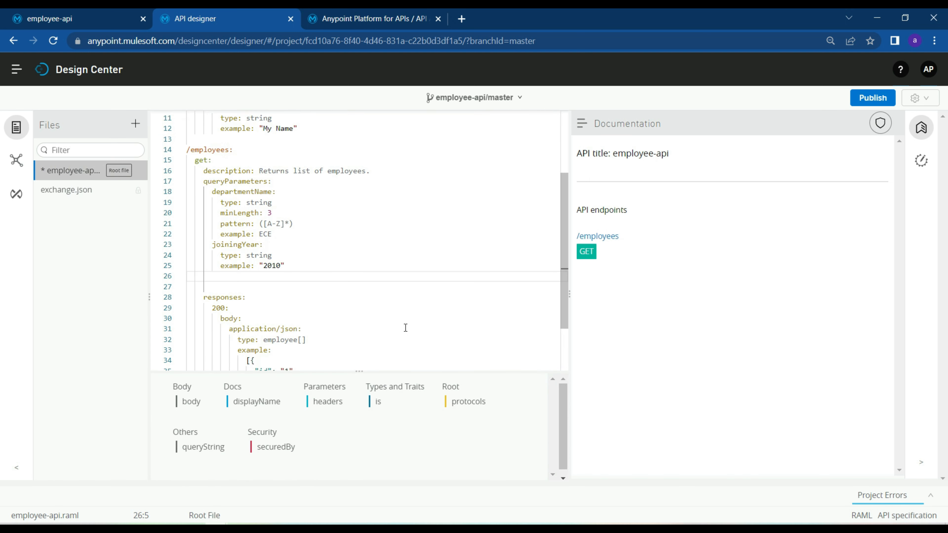
left_click(328, 401)
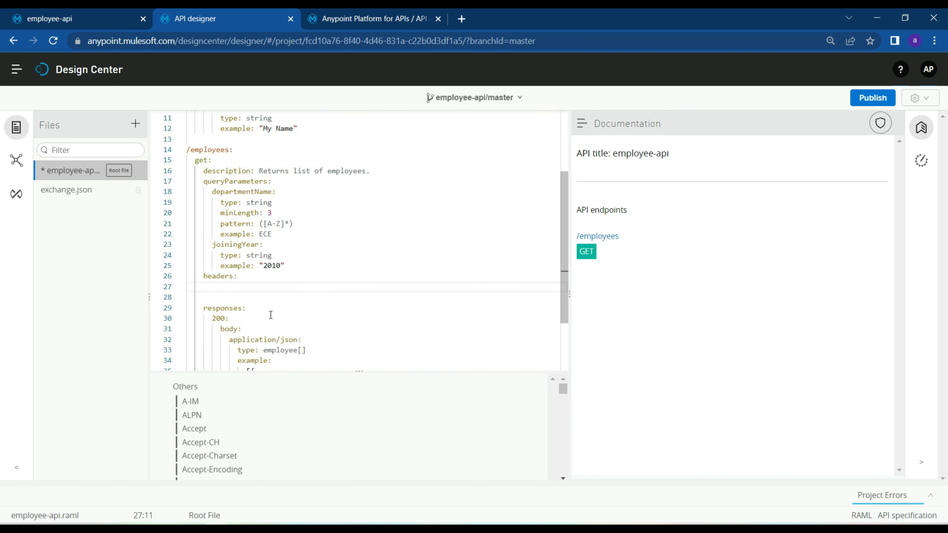
key("BackSpace")
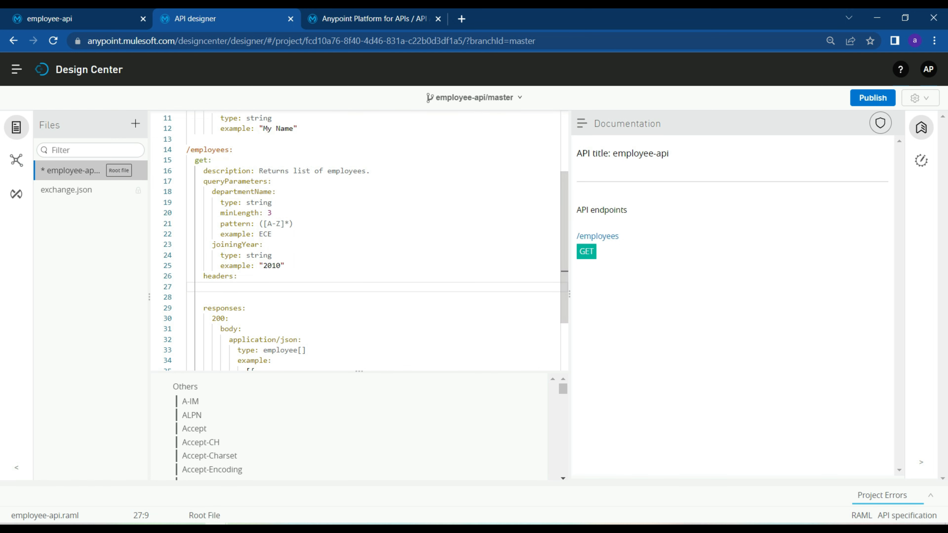
- Copy the client_id header name from the Postman request and add it as a key under headers in the RAML
left_click(186, 531)
double_click(71, 199)
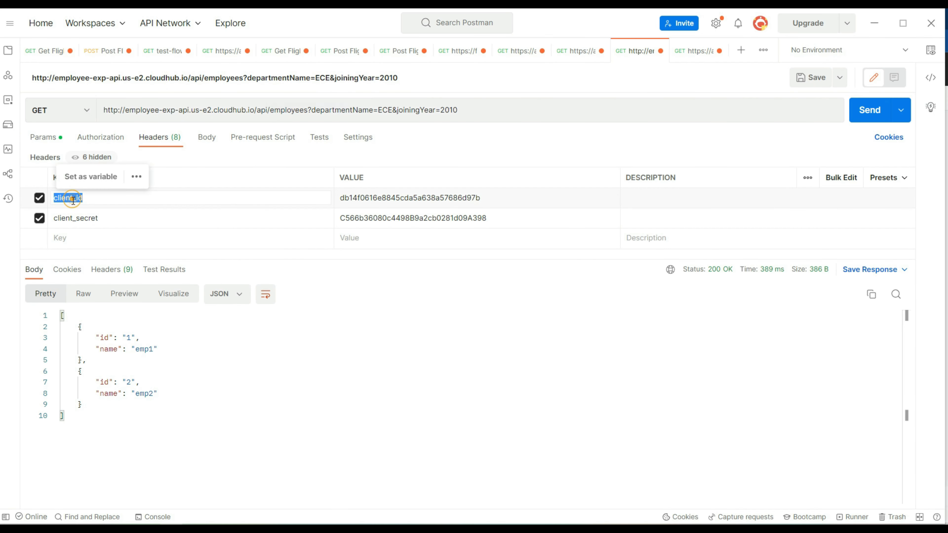
key("ctrl+c")
key("alt+Tab")
key("ctrl+v")
key("Return")
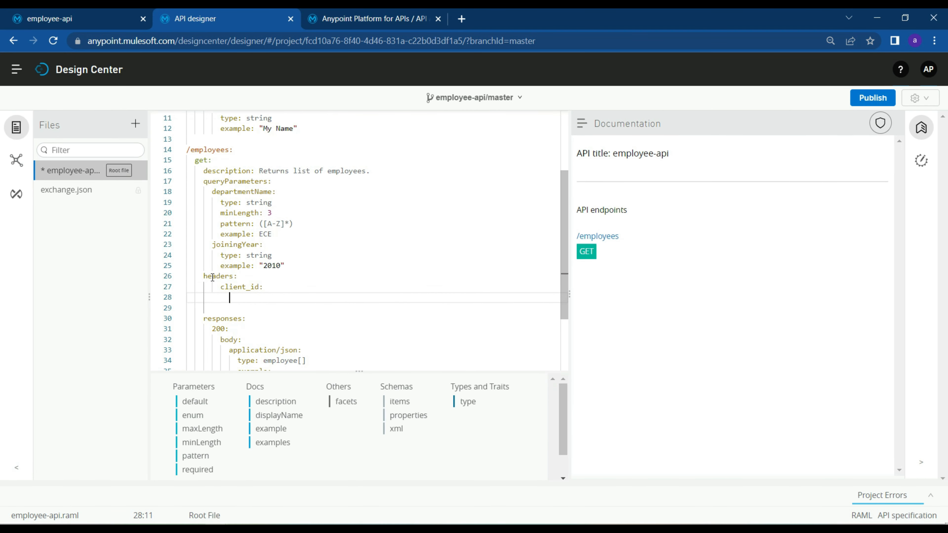
- Define the client_id header with type string and the example "client_id"
type("type: string")
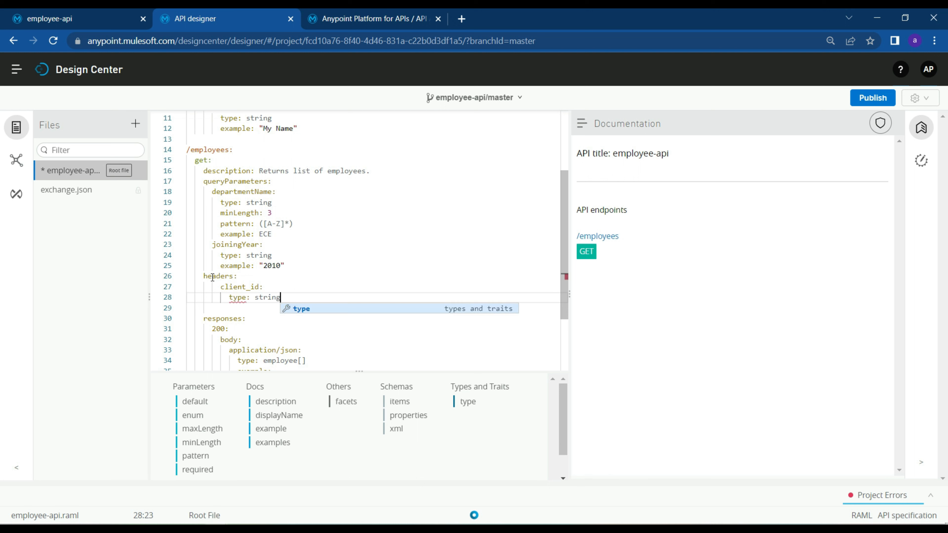
key("ctrl+BackSpace")
type("string")
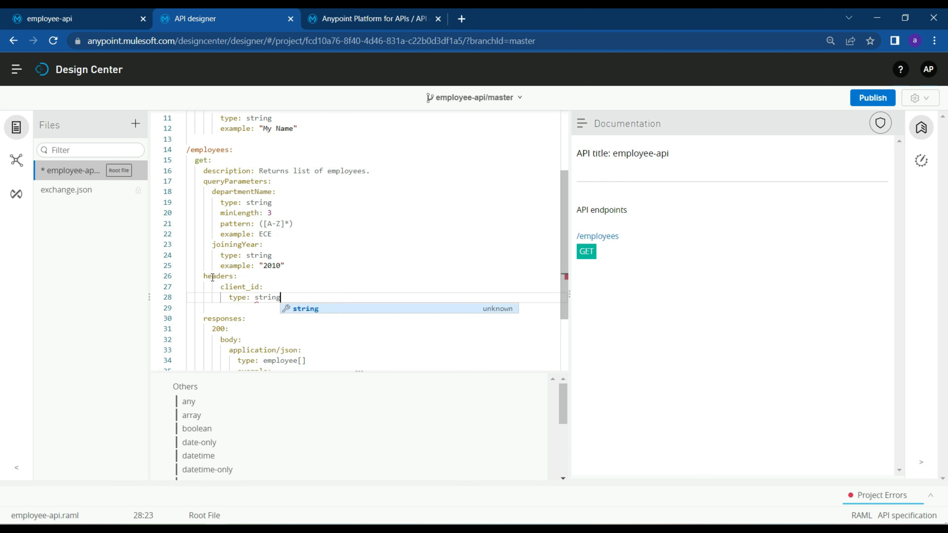
key("Return")
type("example: \"")
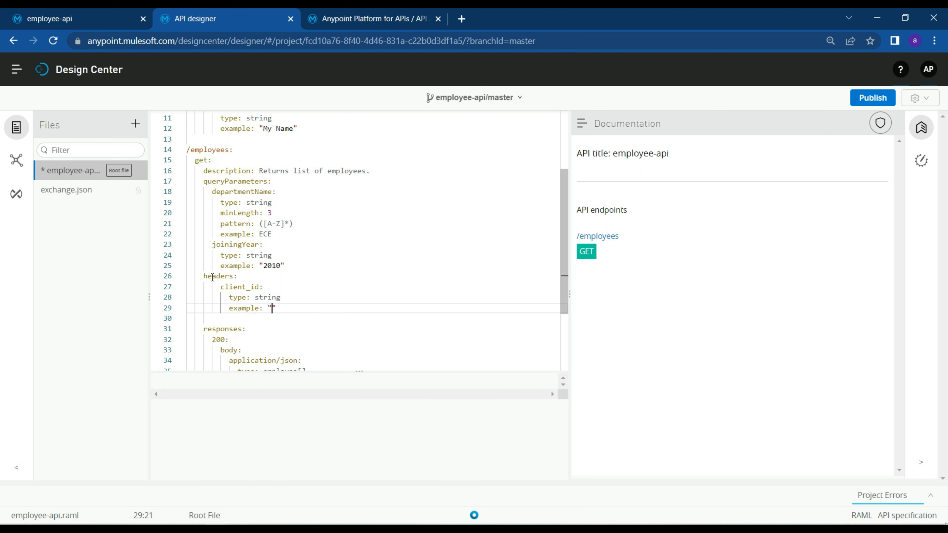
key("ctrl+v")
left_click(328, 308)
key("Return")
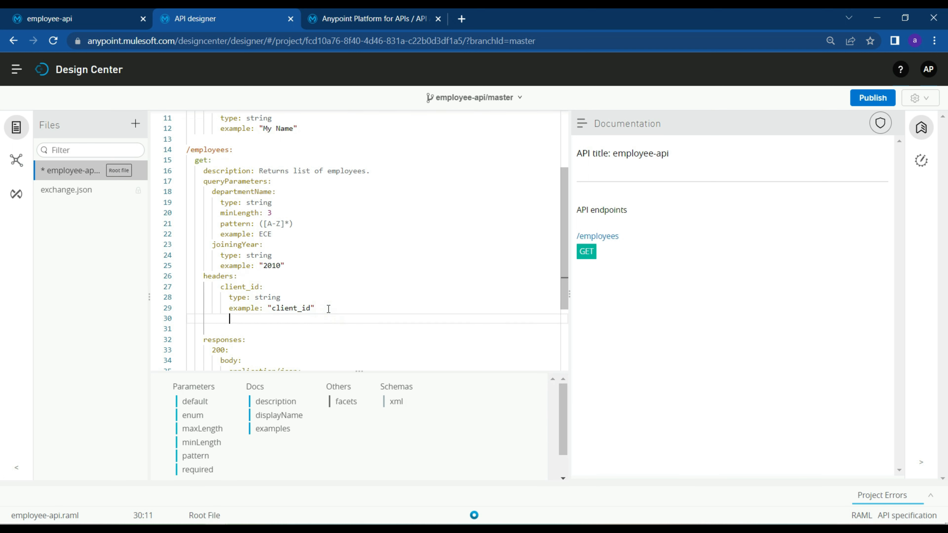
- Add a client_secret header at the same level as client_id, with type string
key("ctrl+v")
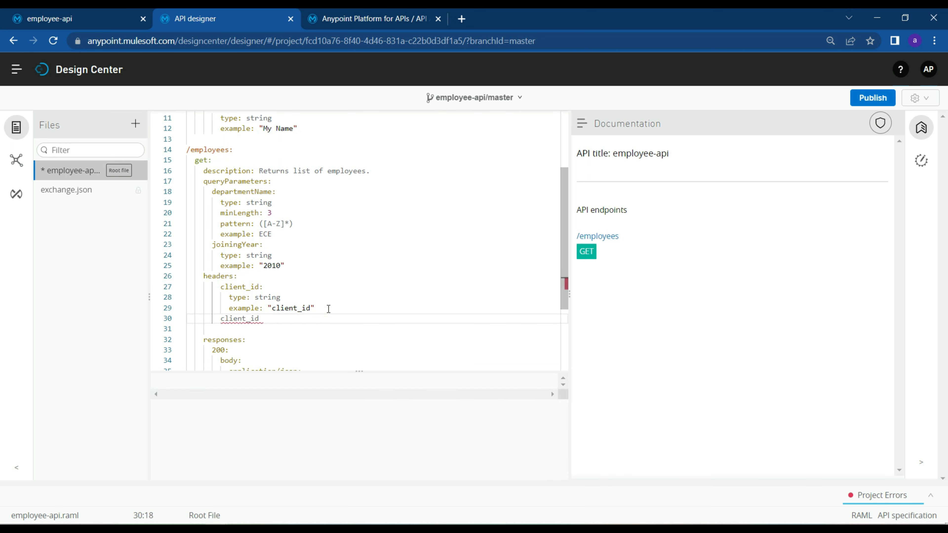
key("BackSpace")
type("secret:")
key("Return")
type("typ")
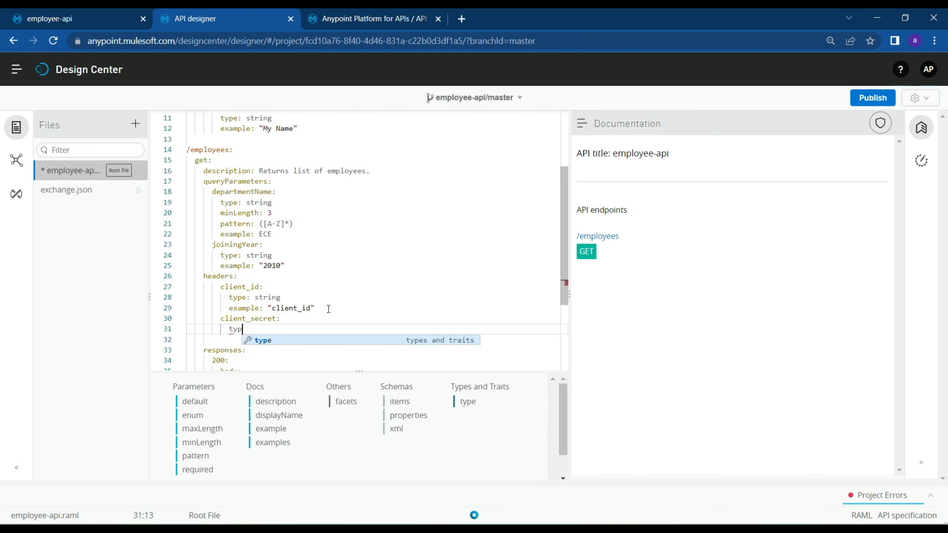
type("e:")
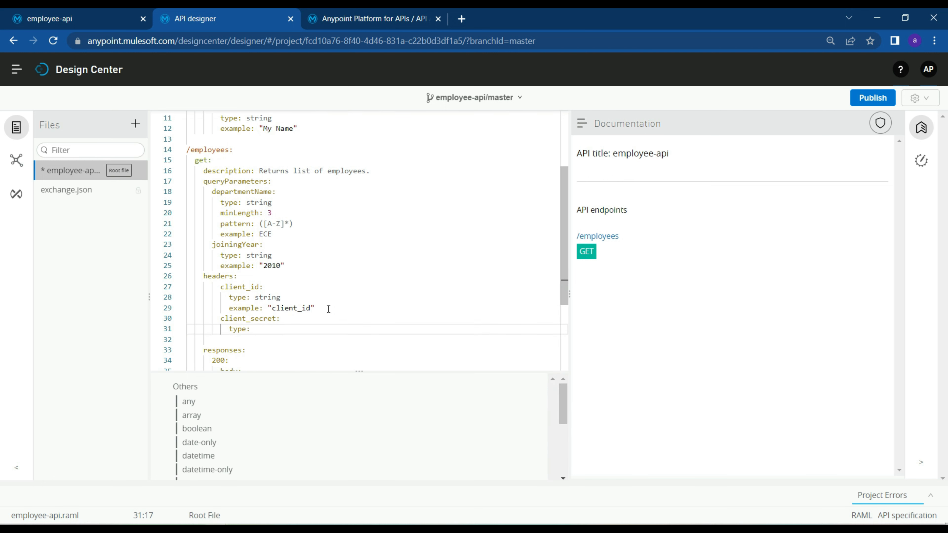
type(" string")
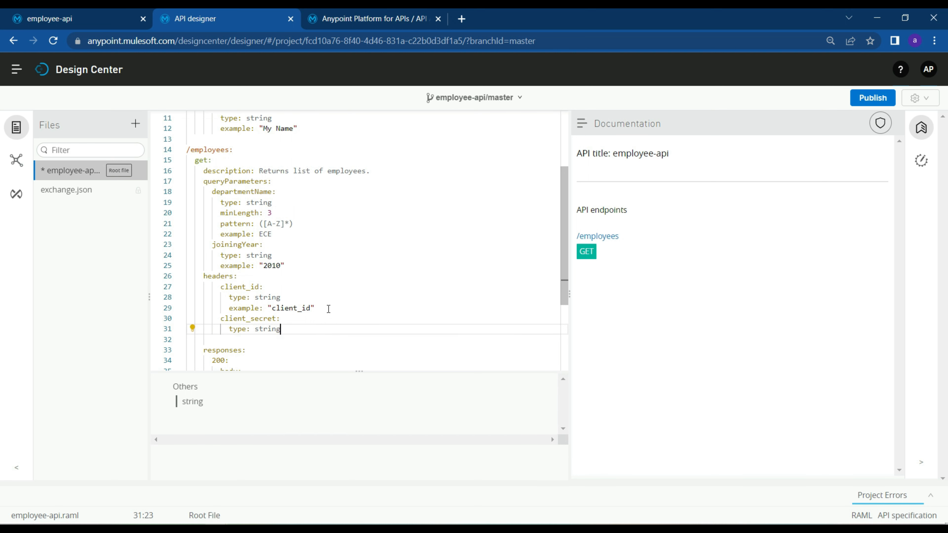
- Give the client_secret header the example "client_secret"
key("Return")
type("exampl")
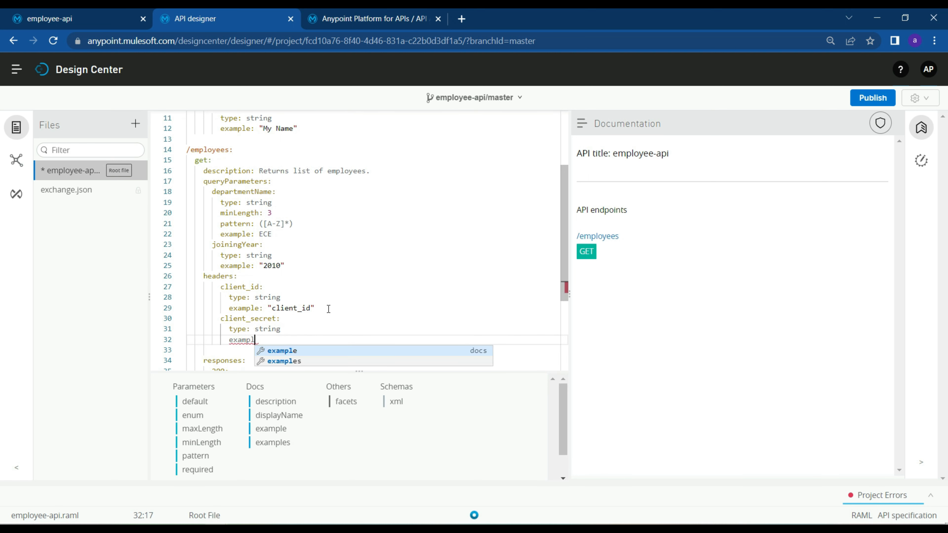
type("e: \"")
key("ctrl+v")
type("secr")
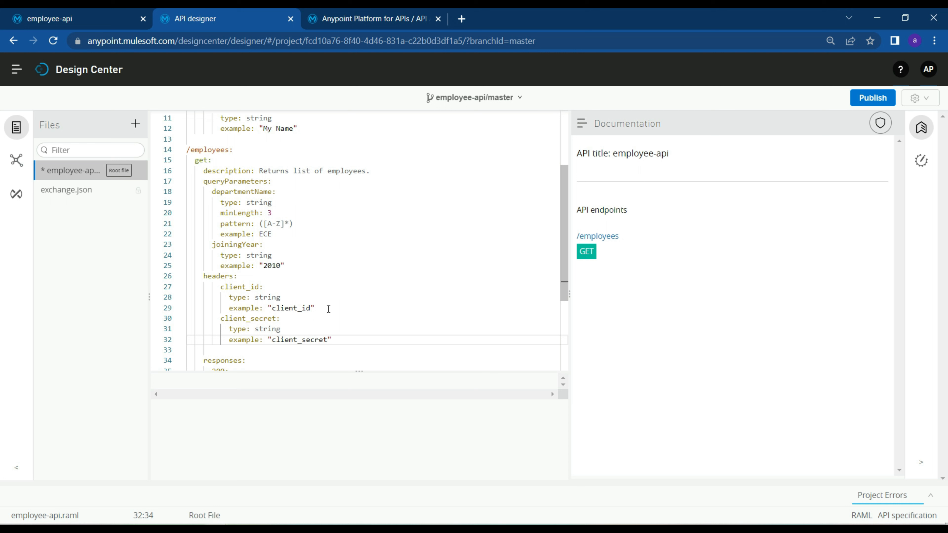
- Review the client_id and client_secret headers in the GET method's documentation preview and compare them with the RAML code
left_click(586, 252)
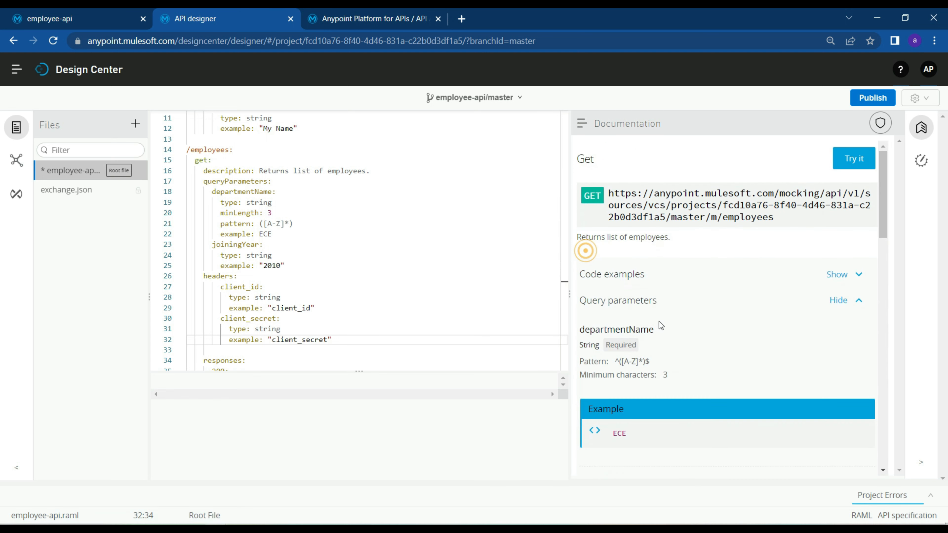
left_click(634, 304)
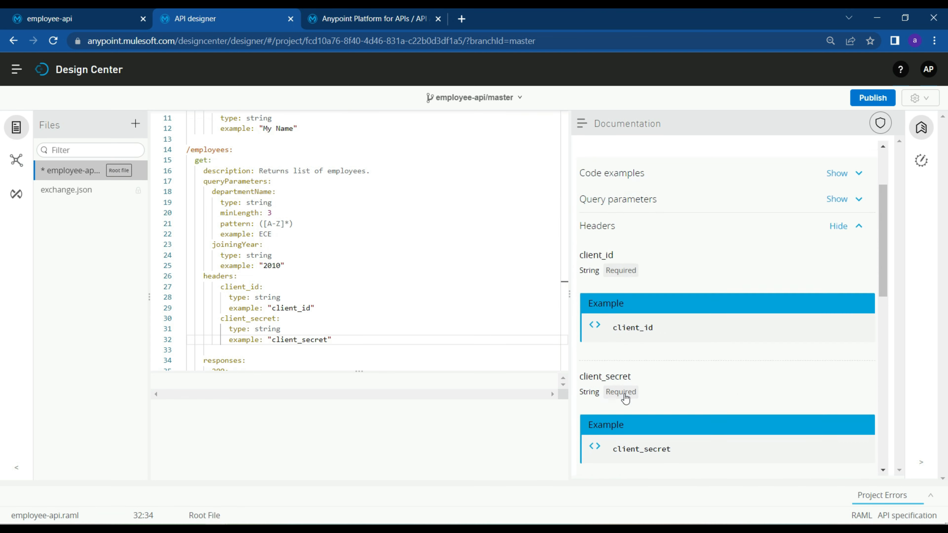
scroll(619, 254, "down", 5)
scroll(635, 283, "up", 2)
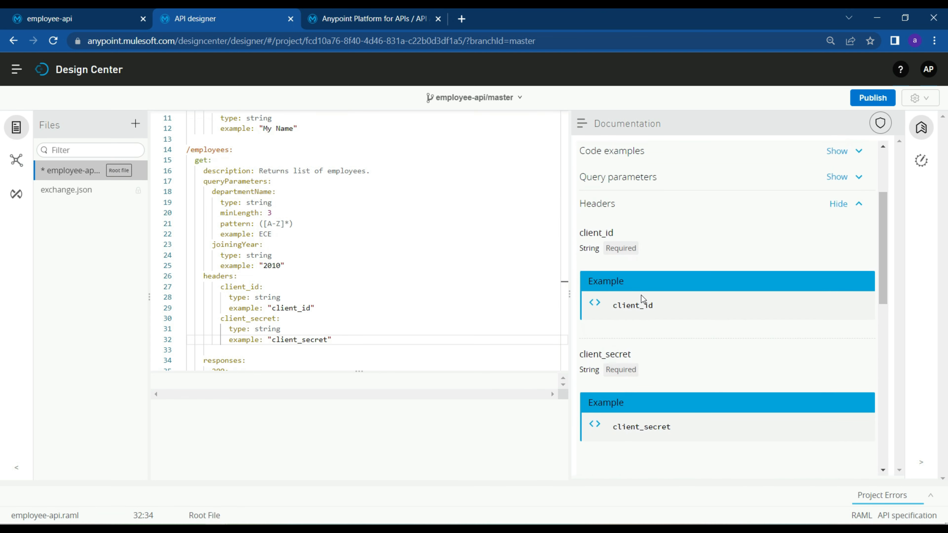
scroll(626, 308, "down", 4)
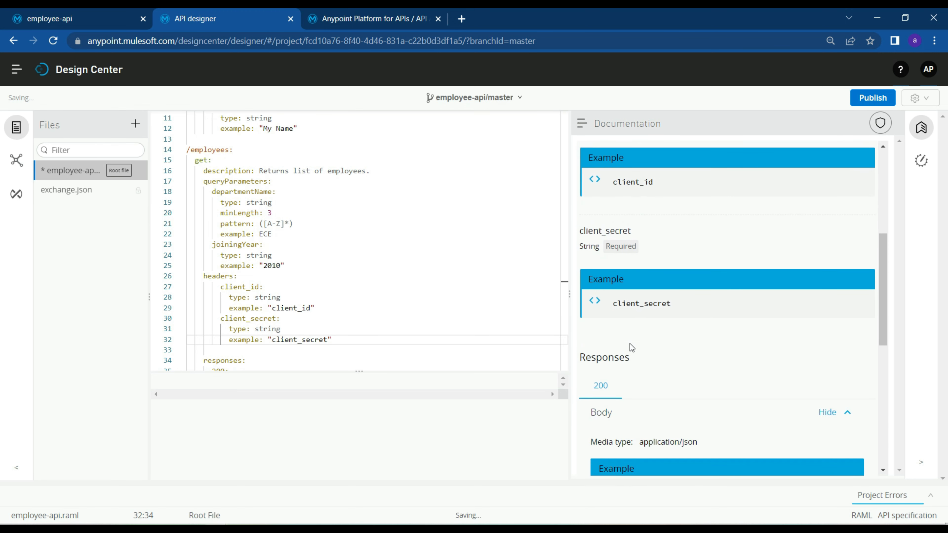
left_click_drag(336, 340, 186, 286)
double_click(238, 300)
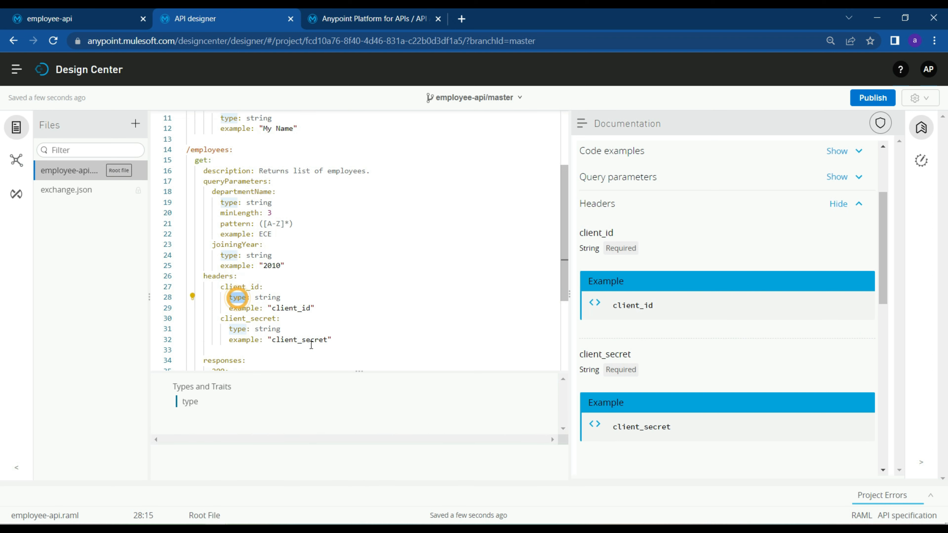
- Publish the specification to Exchange as asset version 1.0.2, API version v1, with the Stable lifecycle state, and close the publishing dialog
left_click(873, 98)
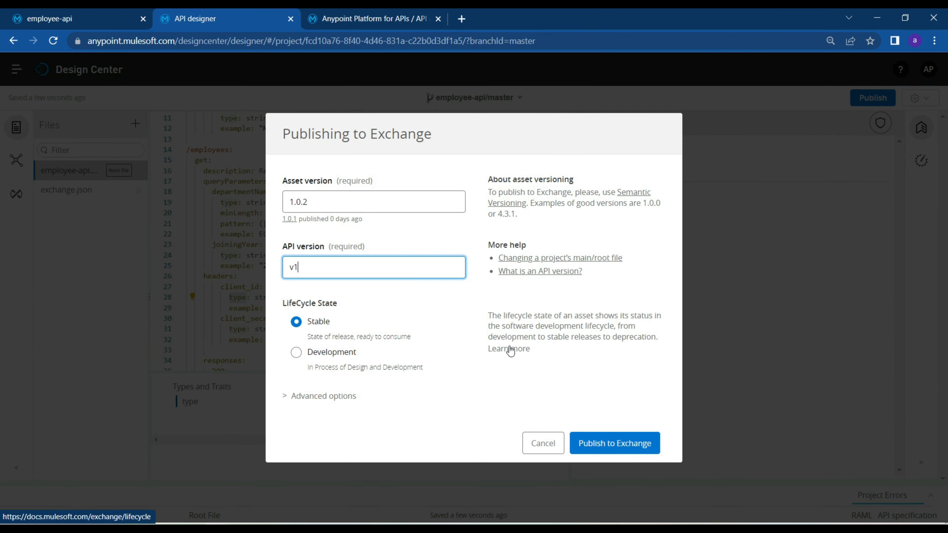
left_click(309, 198)
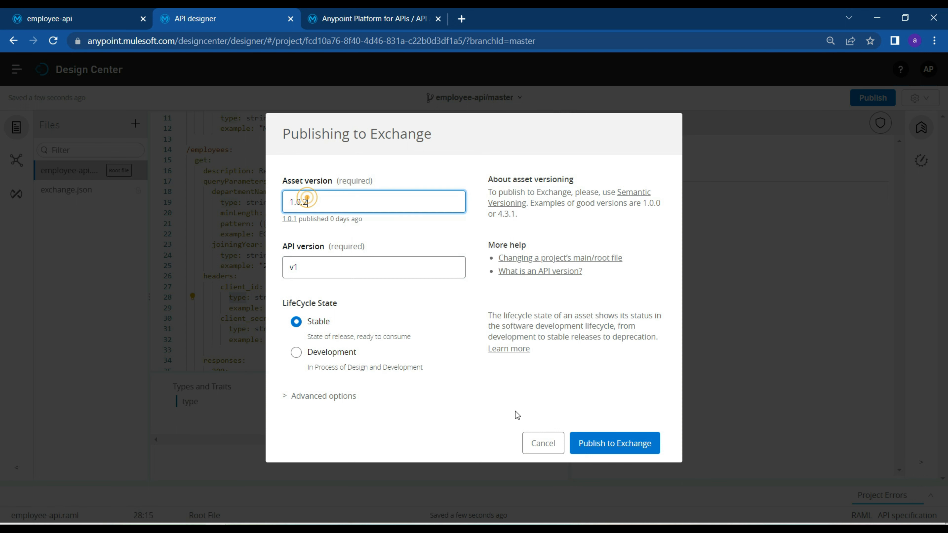
left_click(626, 444)
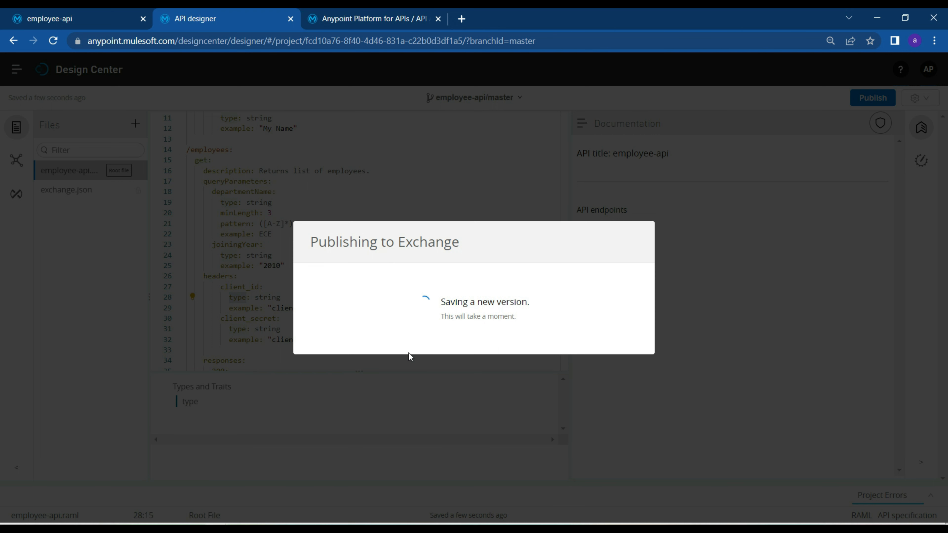
left_click(620, 344)
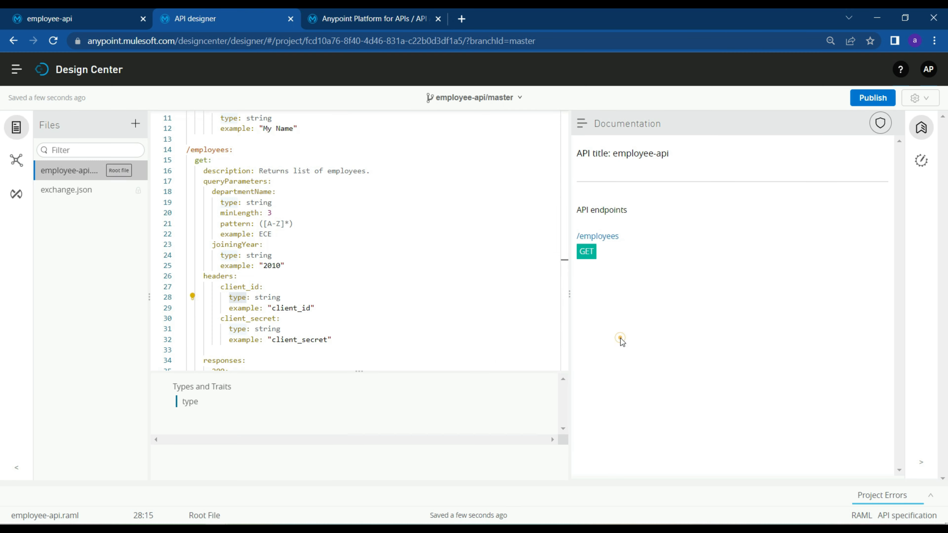
- Cut the headers block with client_id and client_secret out of the /employees GET method
left_click(338, 338)
left_click_drag(338, 338, 179, 278)
key("ctrl+c")
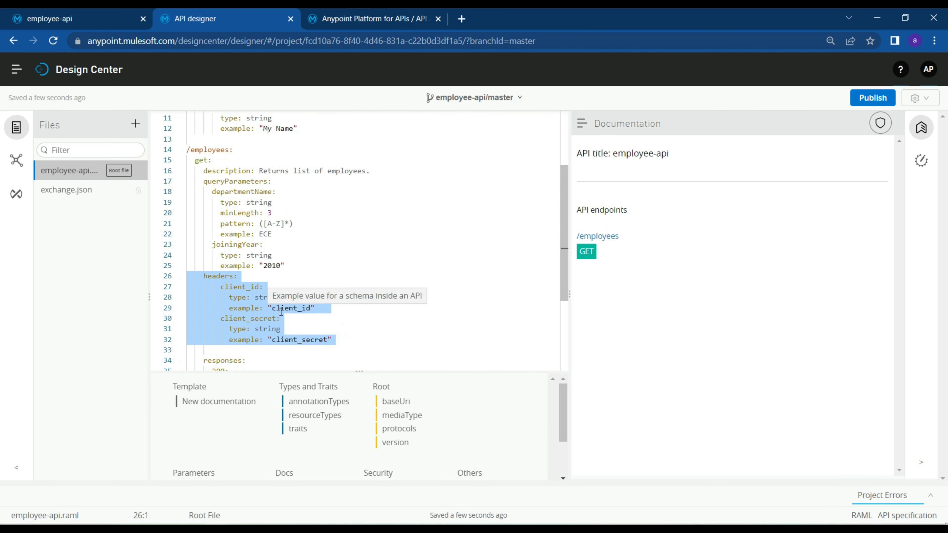
key("Delete")
- Add a traits section between the types section and /employees, containing a trait named client-headers
scroll(297, 306, "up", 3)
left_click(319, 234)
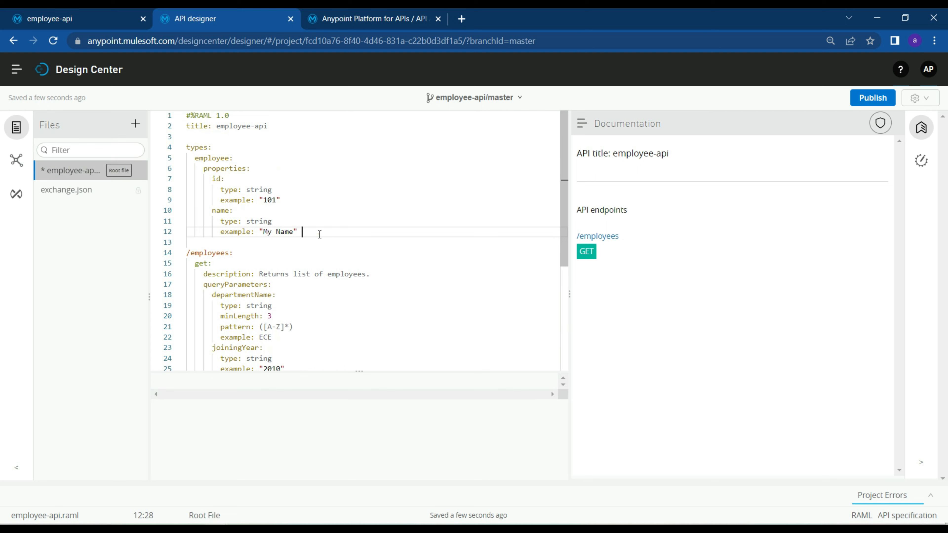
key("Return")
key("BackSpace")
key("BackSpace")
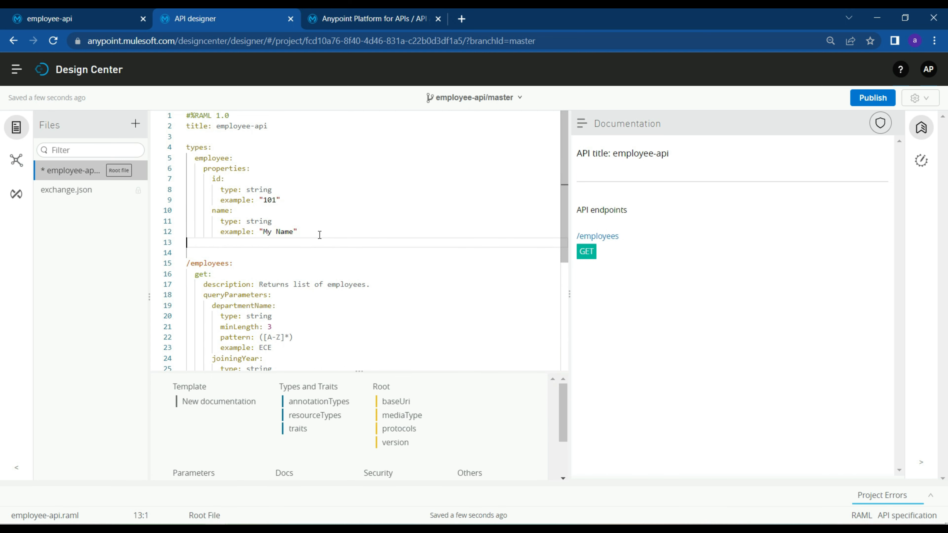
left_click(296, 432)
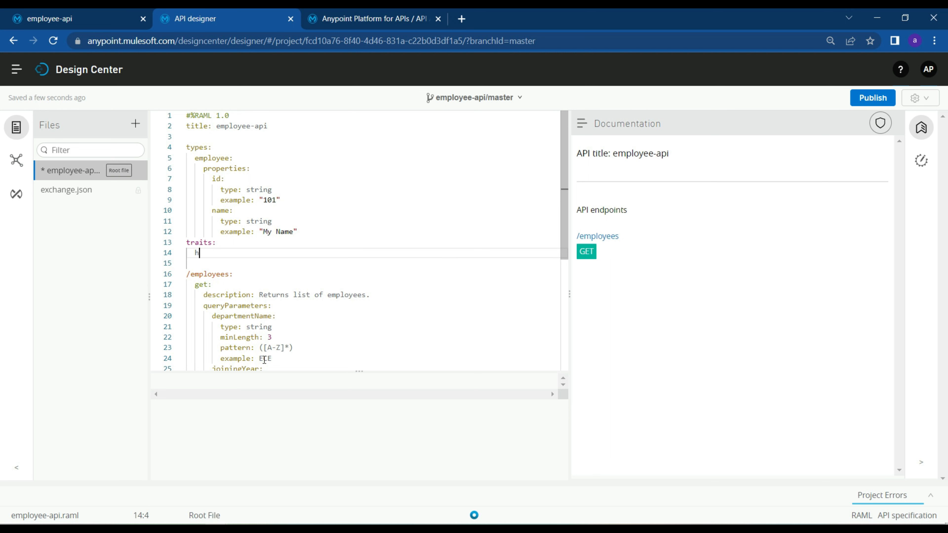
type("headers")
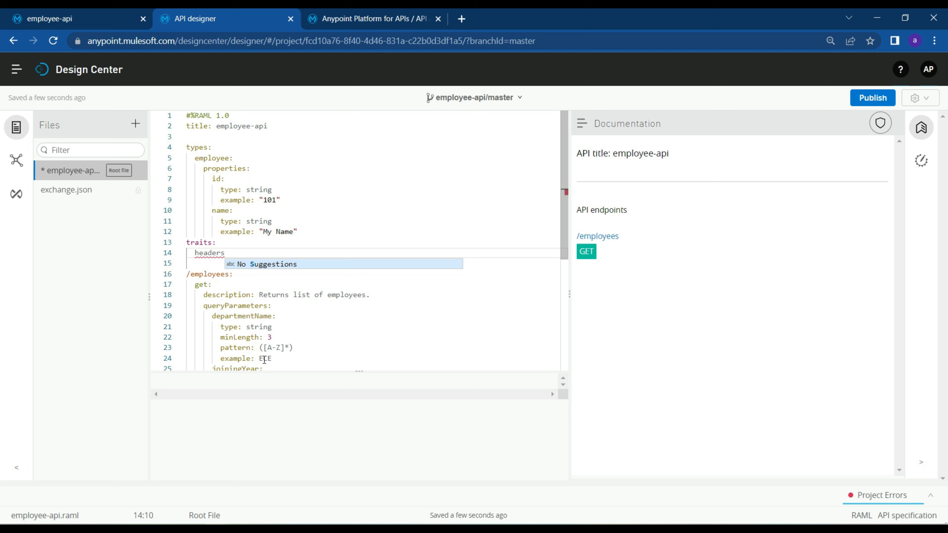
key("Left")
type("lient-")
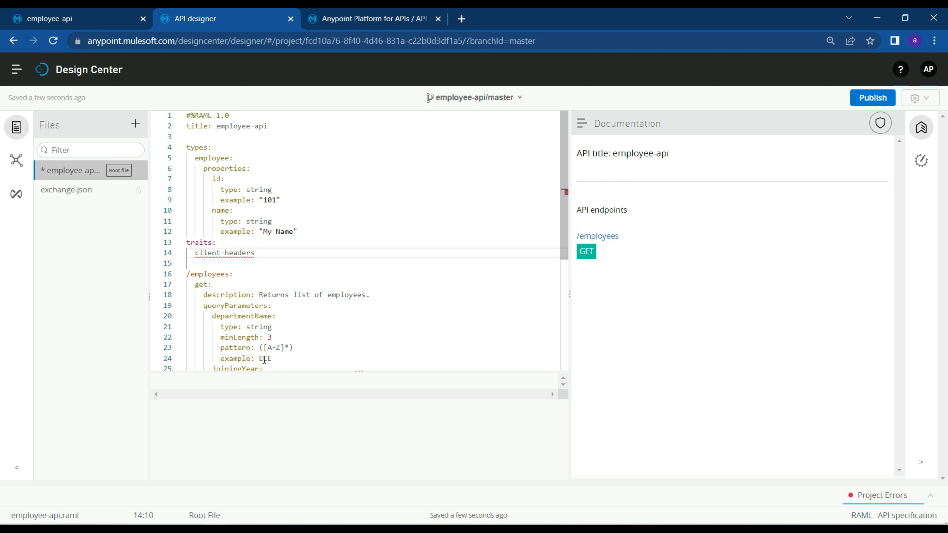
left_click(270, 256)
type(":")
key("Return")
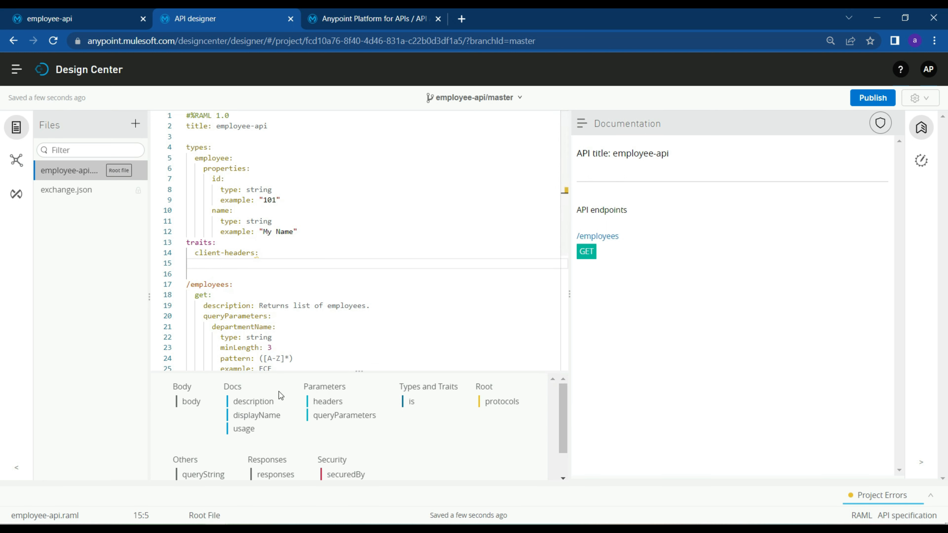
- Paste the headers block into the client-headers trait and reduce its indentation
key("ctrl+v")
left_click_drag(336, 329, 131, 266)
key("shift+Tab")
key("shift+Tab")
left_click(367, 294)
left_click(586, 251)
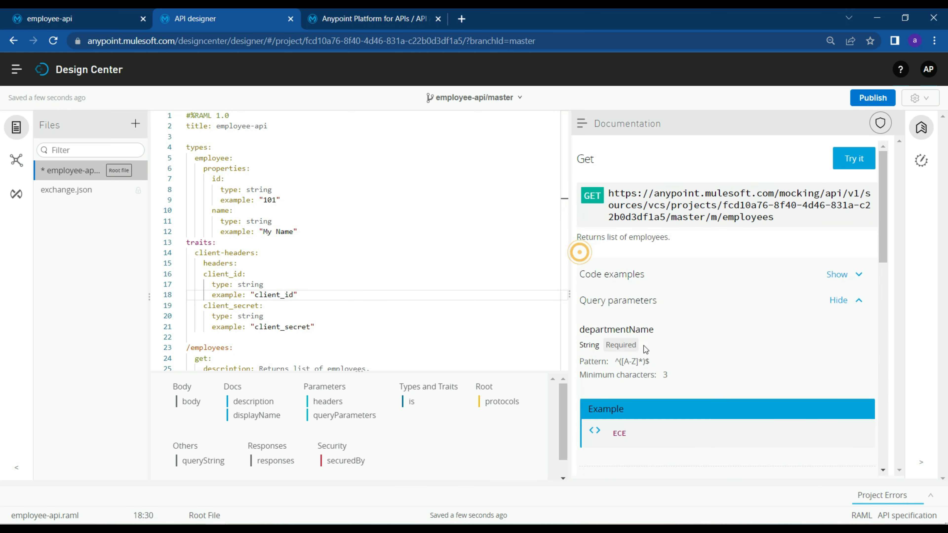
- Indent the client_id and client_secret definitions one level under the trait's headers node, and check the GET documentation preview
left_click(333, 320)
key("shift+Up")
key("shift+Up")
key("shift+Up")
key("shift+Up")
key("shift+Up")
key("shift+Home")
key("Tab")
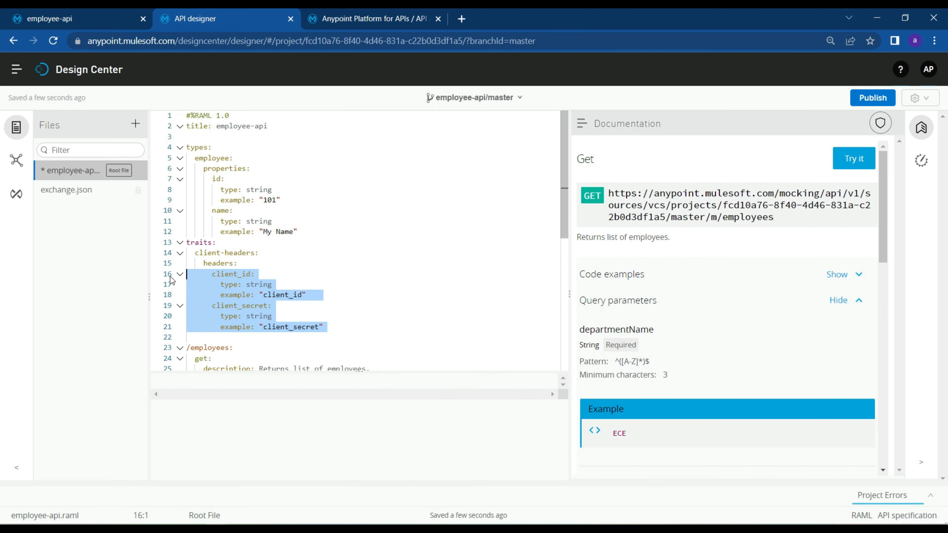
left_click(614, 300)
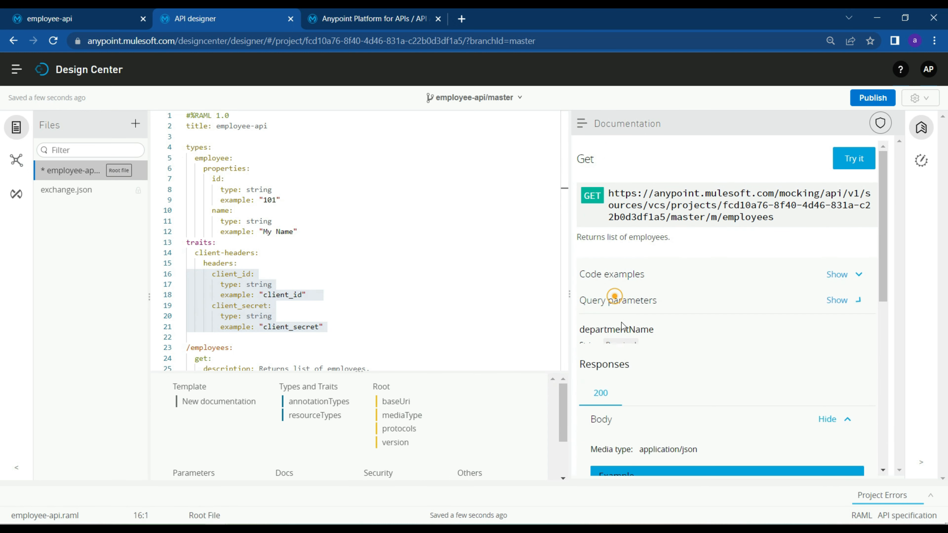
left_click(440, 306)
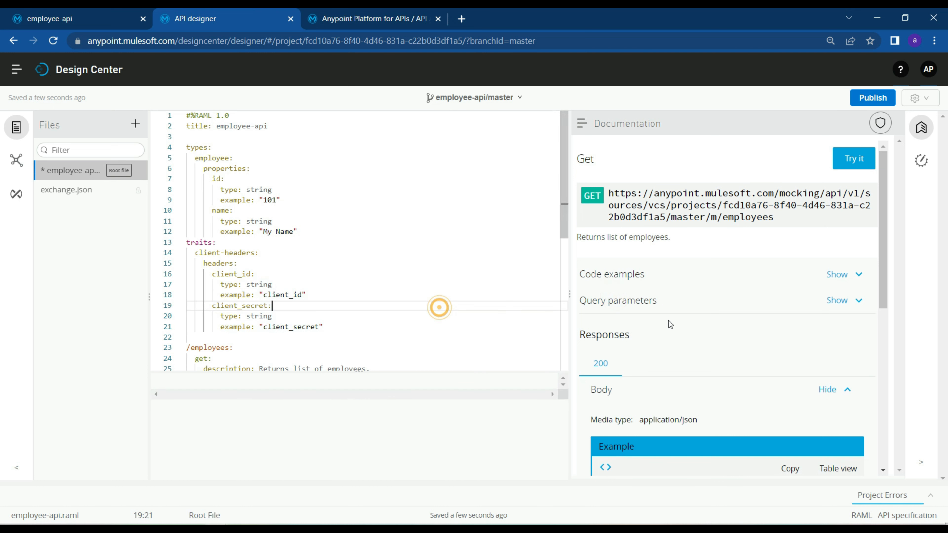
- Apply the client-headers trait to the /employees GET method with an is node above its description
scroll(330, 328, "down", 2)
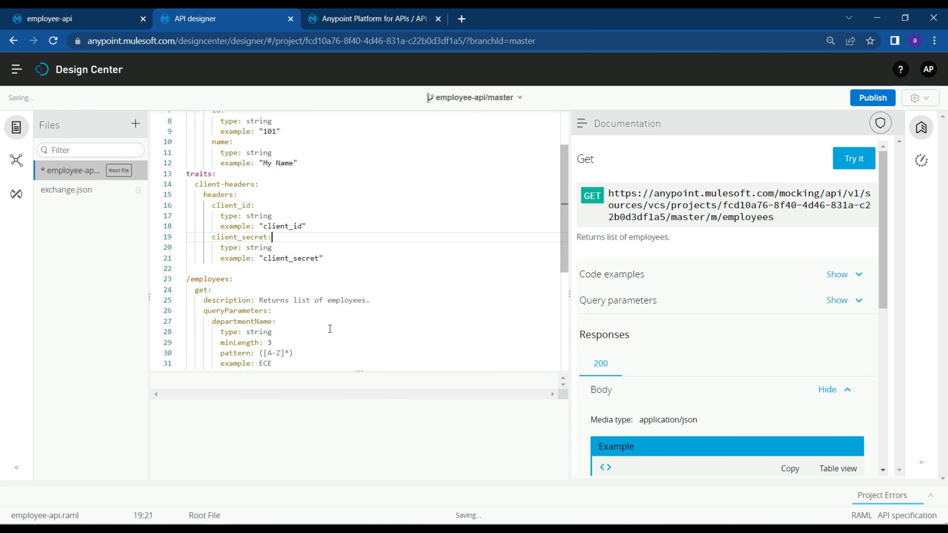
left_click(222, 292)
key("Return")
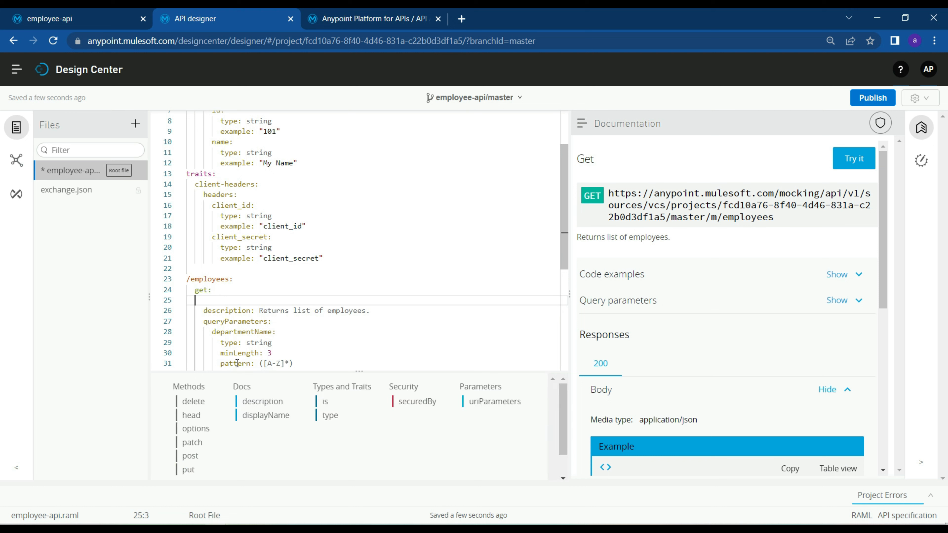
key("Tab")
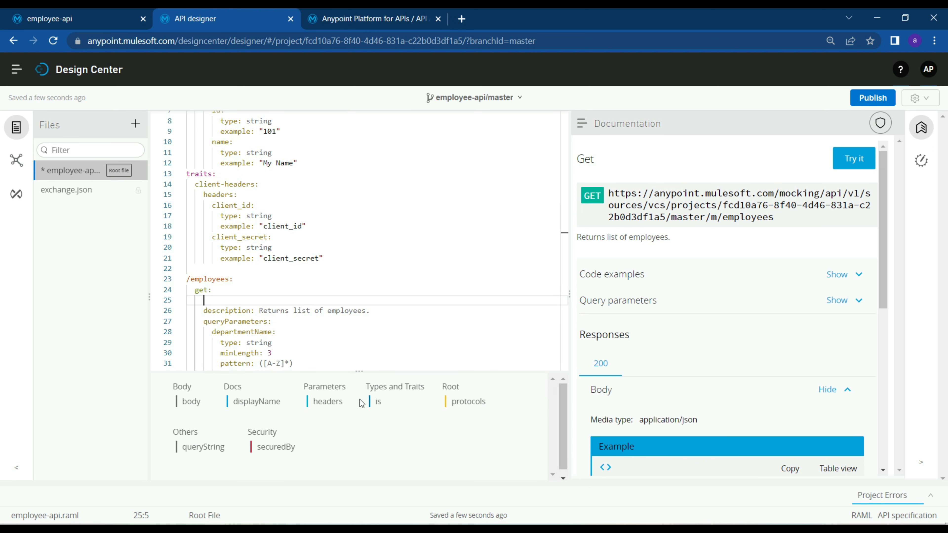
left_click(378, 402)
left_click(207, 400)
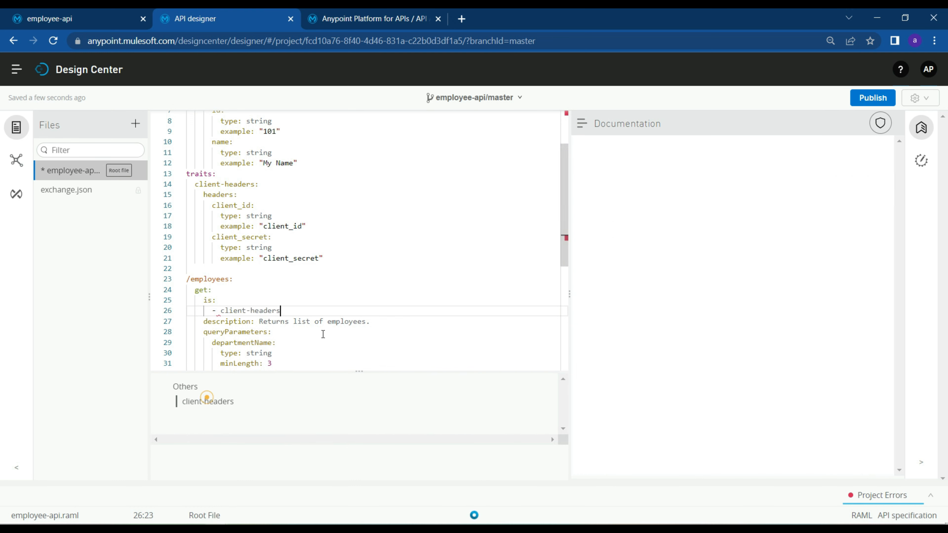
- Review the GET method's documentation for the headers mixed in from the trait and compare them with the RAML code
left_click(586, 250)
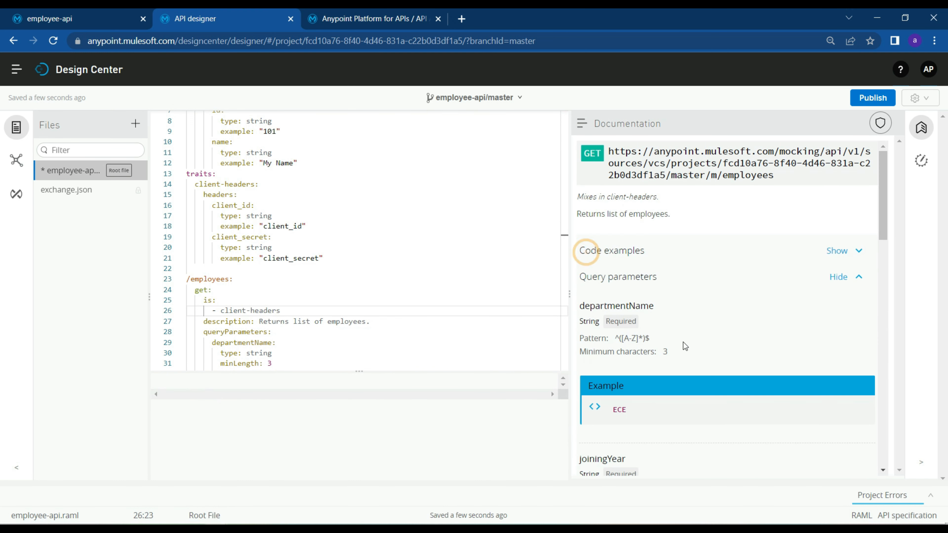
left_click(624, 277)
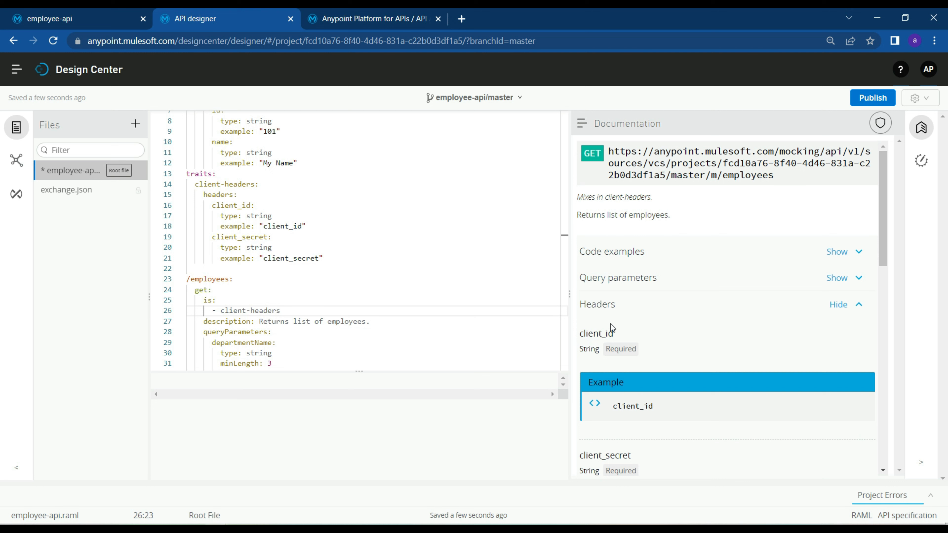
left_click(311, 213)
double_click(220, 194)
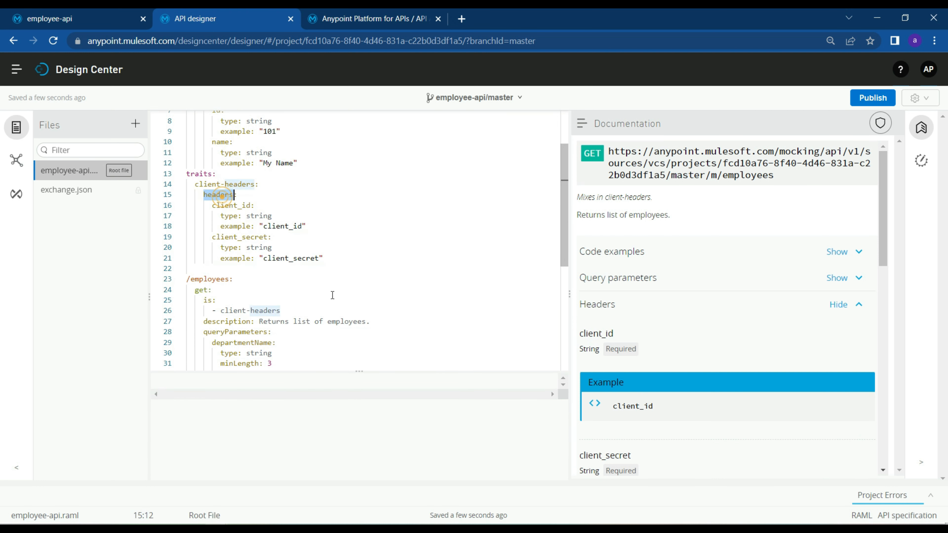
scroll(363, 332, "down", 4)
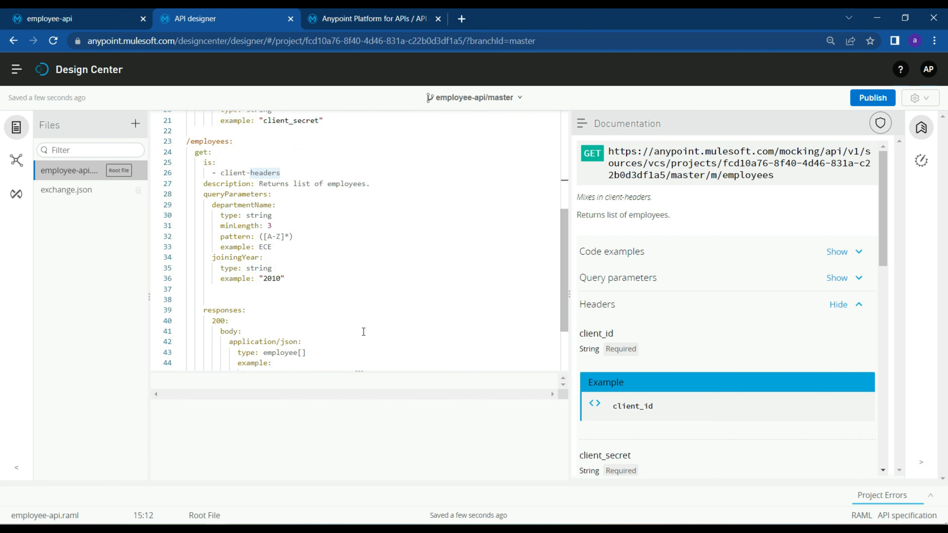
left_click(609, 279)
left_click(613, 281)
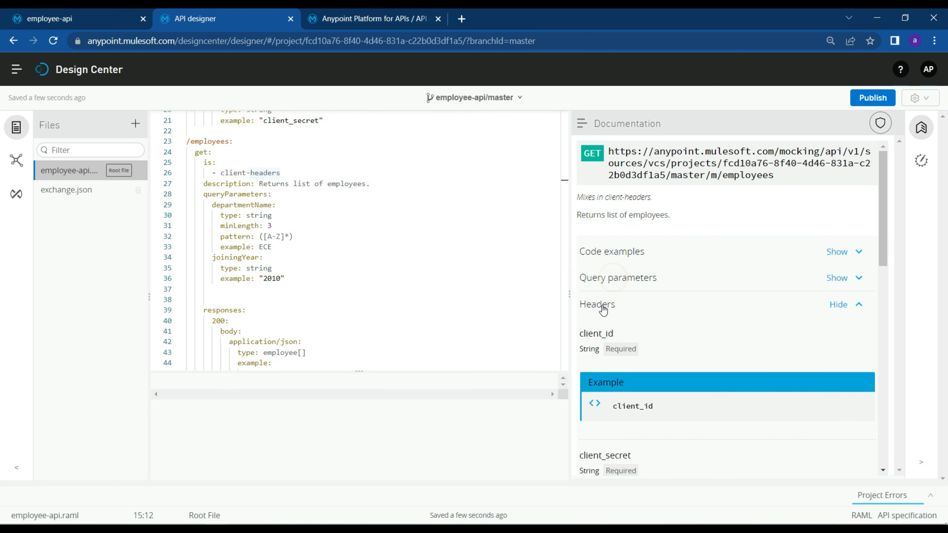
left_click(602, 304)
- Publish the specification to Exchange as asset version 1.0.3, API version v1, with the Stable lifecycle state, and close the publishing dialog
left_click(872, 97)
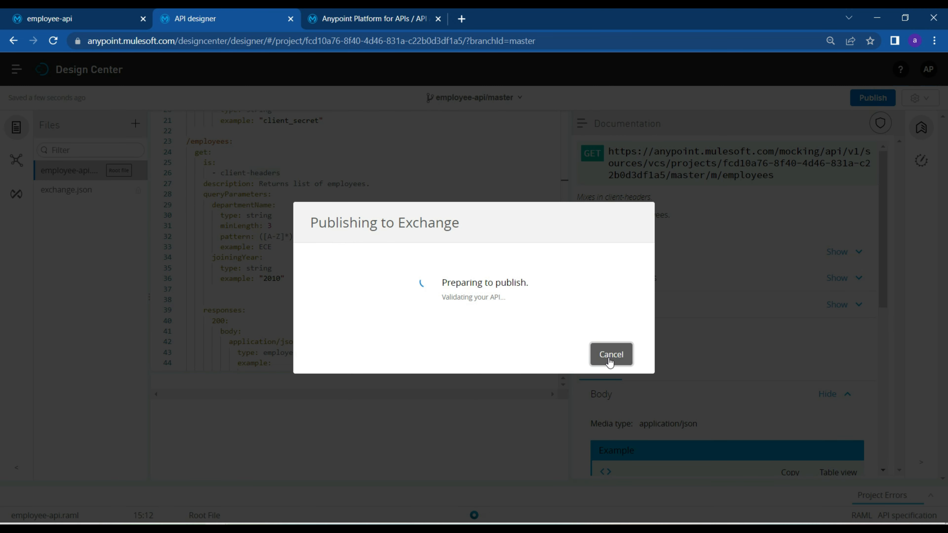
left_click(324, 201)
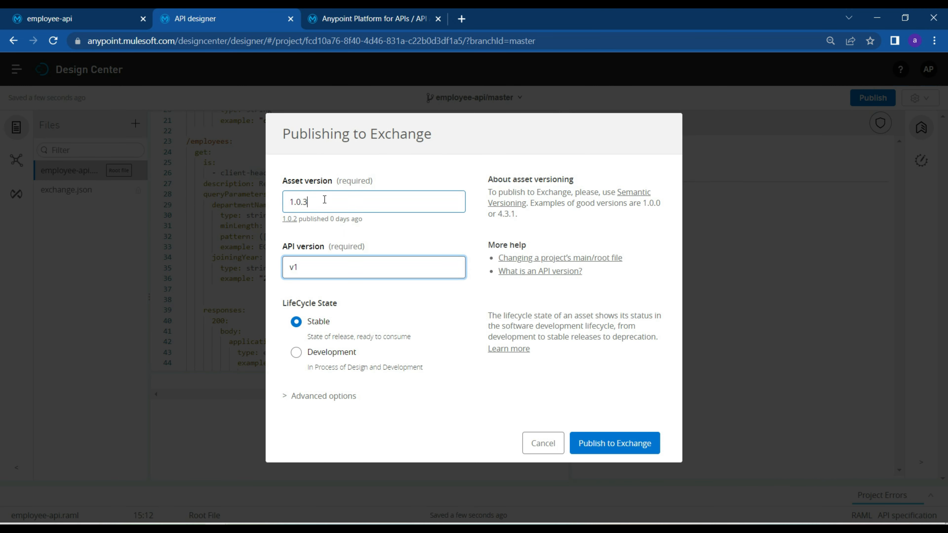
left_click(631, 438)
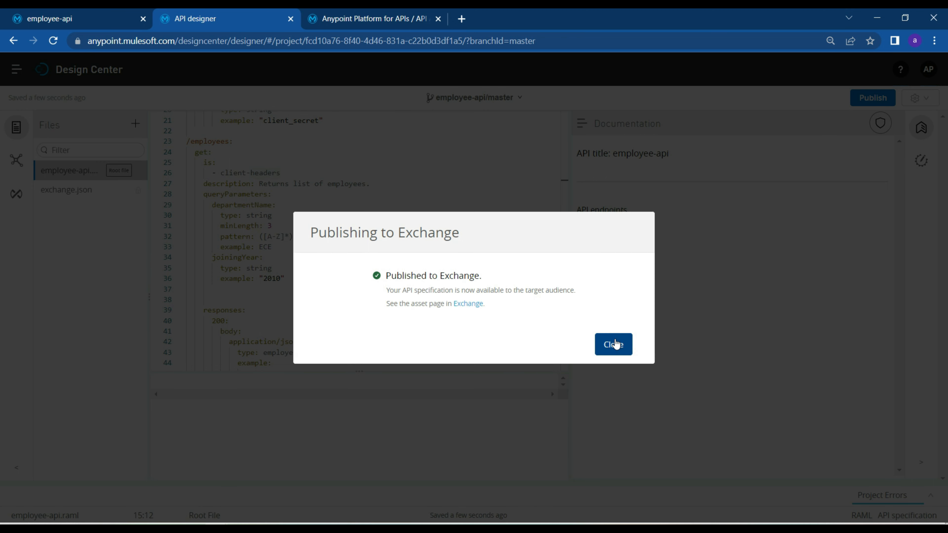
left_click(613, 344)
- Reload the employee-api page in Exchange and check its latest version and the version used by the Sandbox API instance
left_click(342, 18)
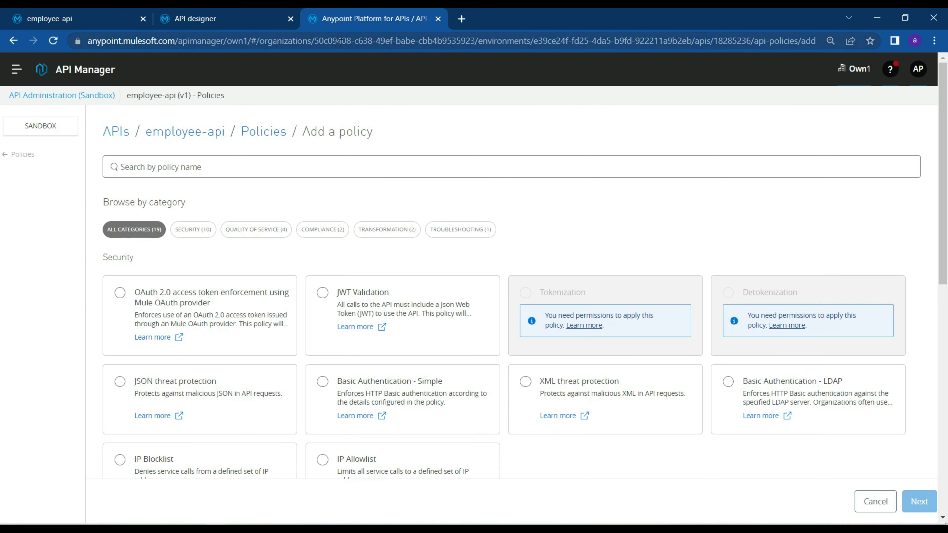
left_click(84, 14)
double_click(135, 127)
left_click(255, 42)
key("Return")
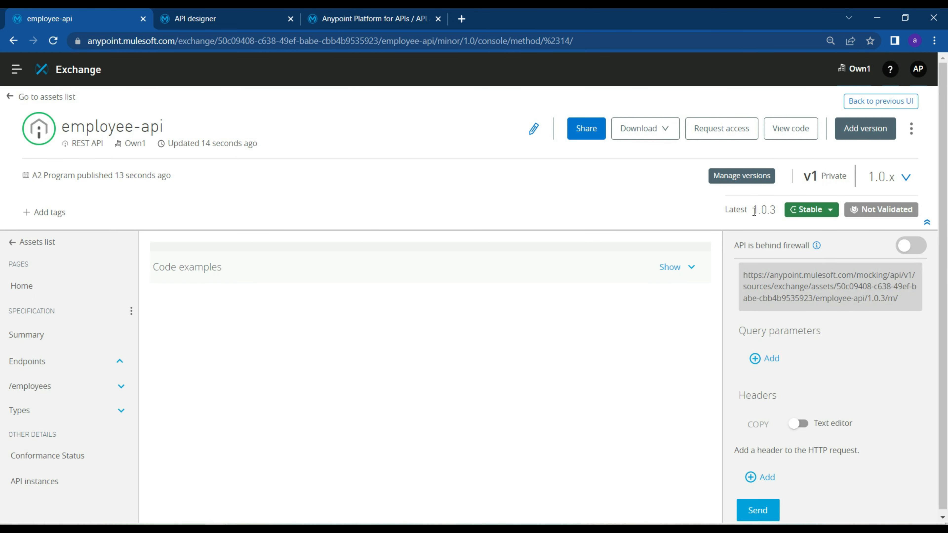
left_click_drag(754, 212, 776, 211)
left_click(80, 480)
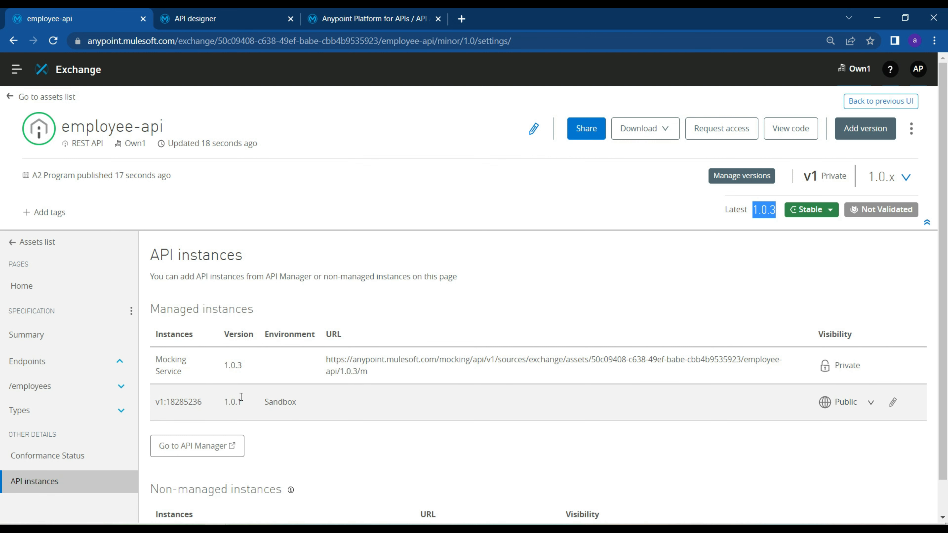
left_click_drag(241, 401, 155, 402)
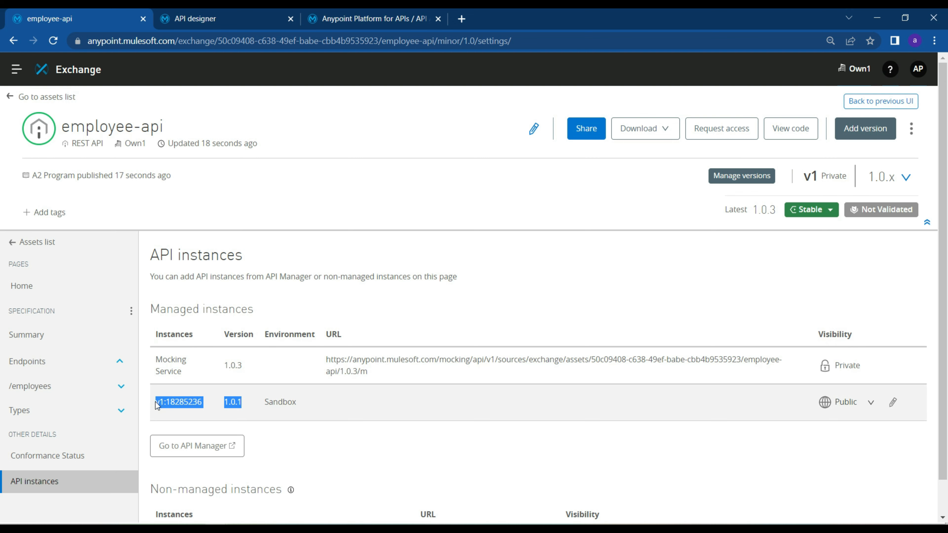
- Switch to API Manager, open the employee-api settings and check the instance's asset version
left_click(373, 18)
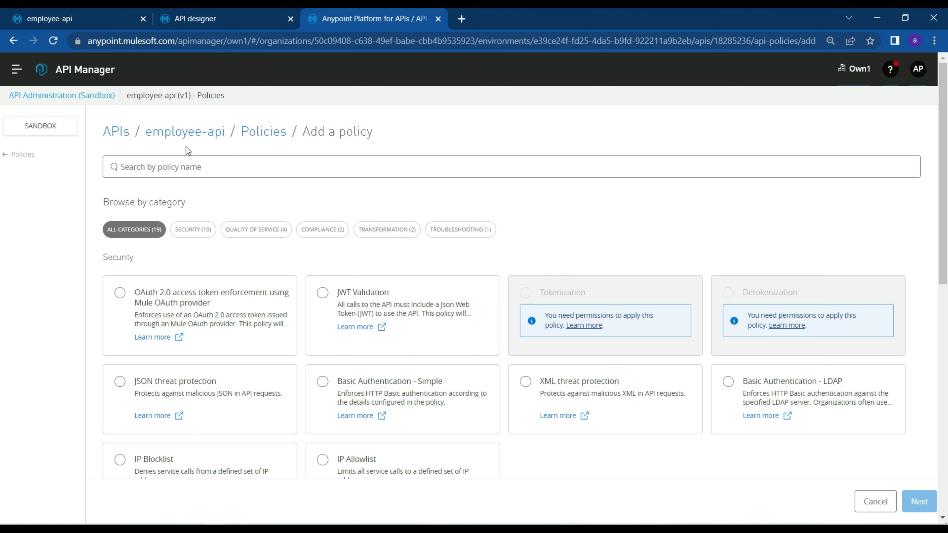
left_click(187, 134)
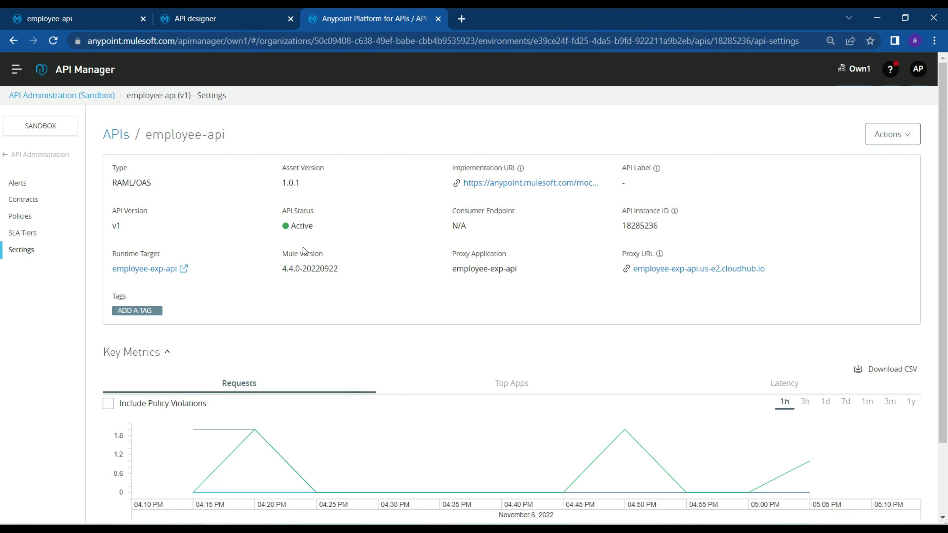
left_click_drag(304, 183, 284, 184)
left_click(310, 185)
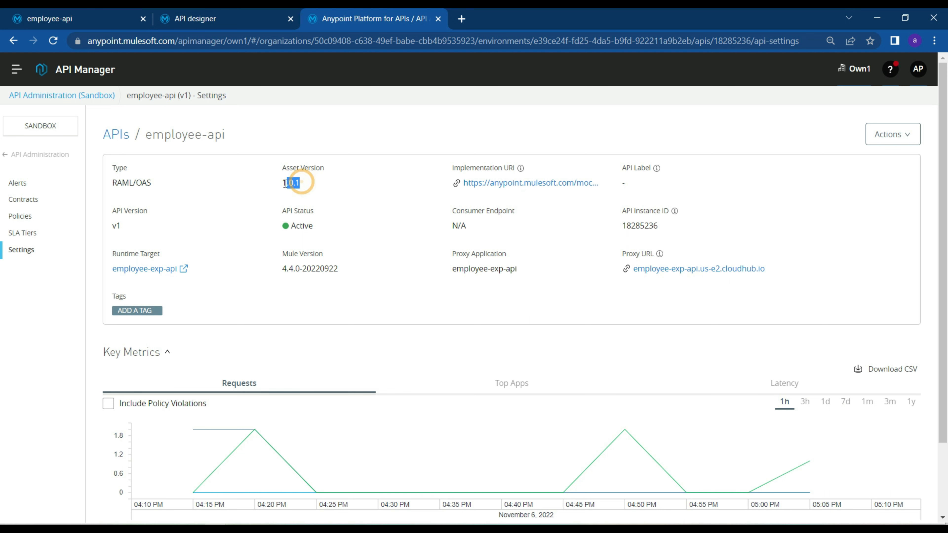
left_click(306, 182)
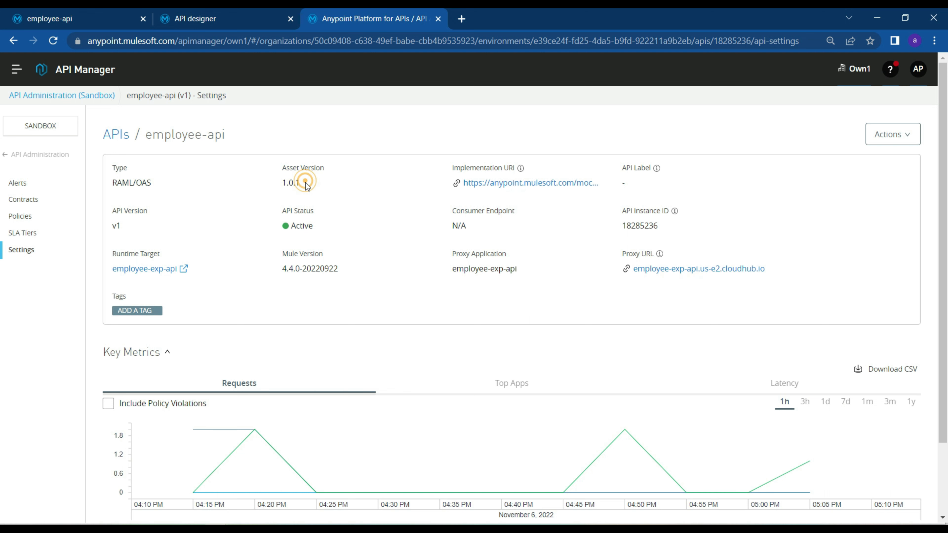
- Change the employee-api instance's specification to asset version 1.0.3 (Latest)
left_click(895, 134)
left_click(874, 156)
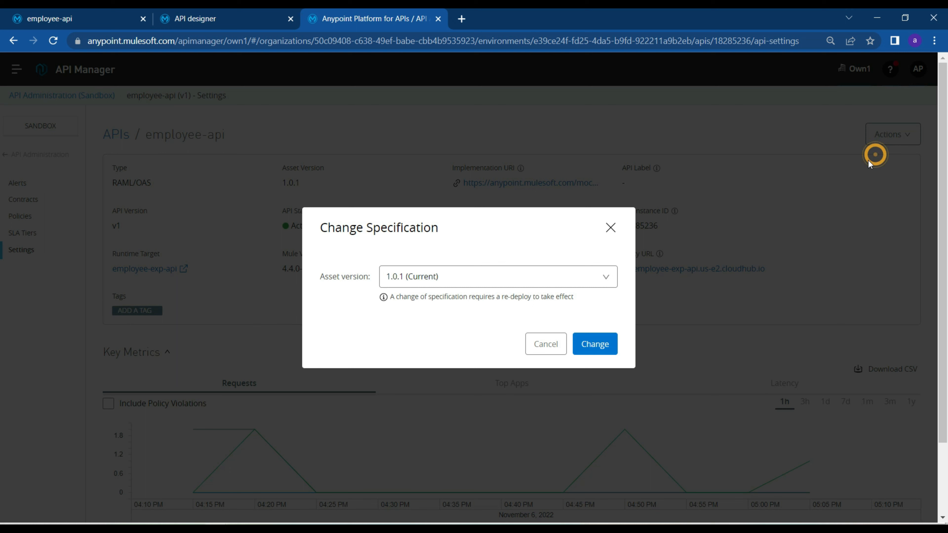
left_click(500, 277)
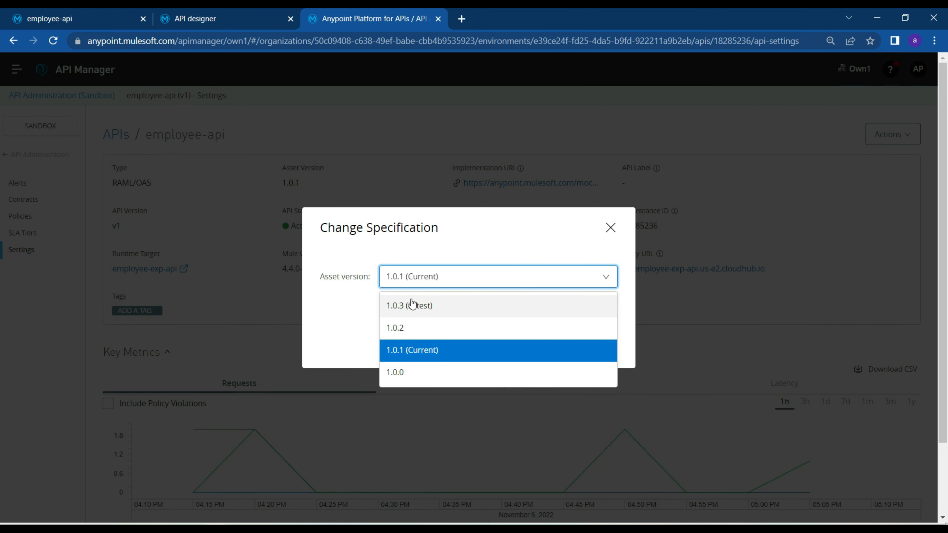
left_click(406, 305)
left_click(593, 349)
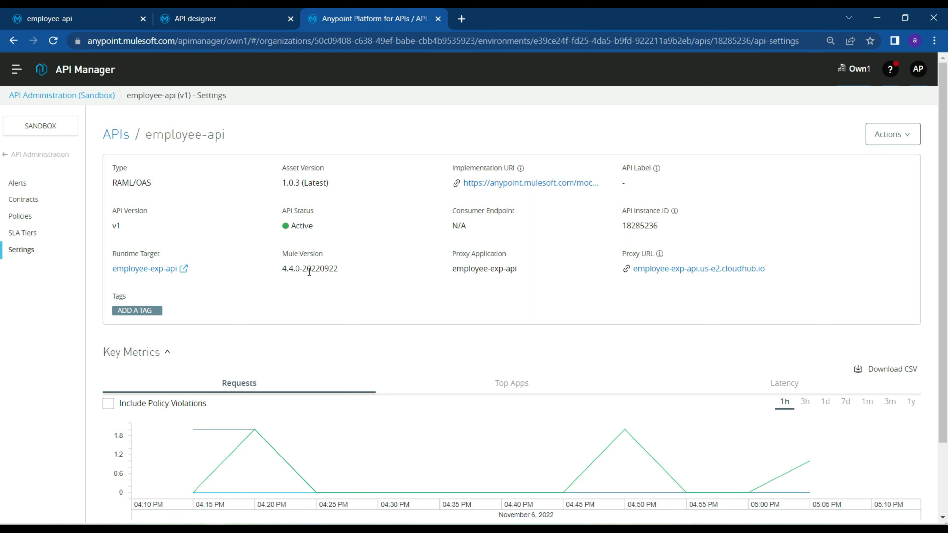
- Switch to the employee-api page in Exchange, reload it and check the asset version used by the Sandbox API instance
left_click(111, 22)
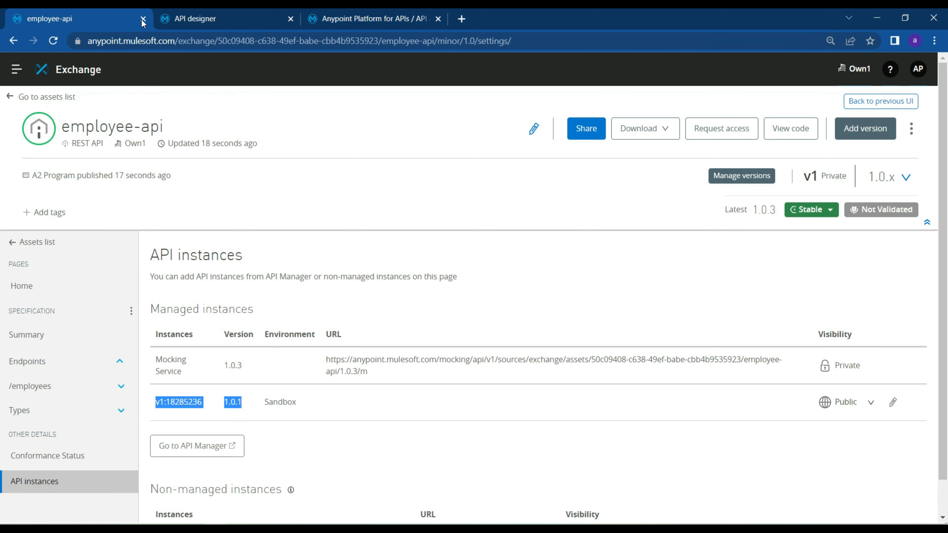
left_click(319, 40)
left_click(317, 41)
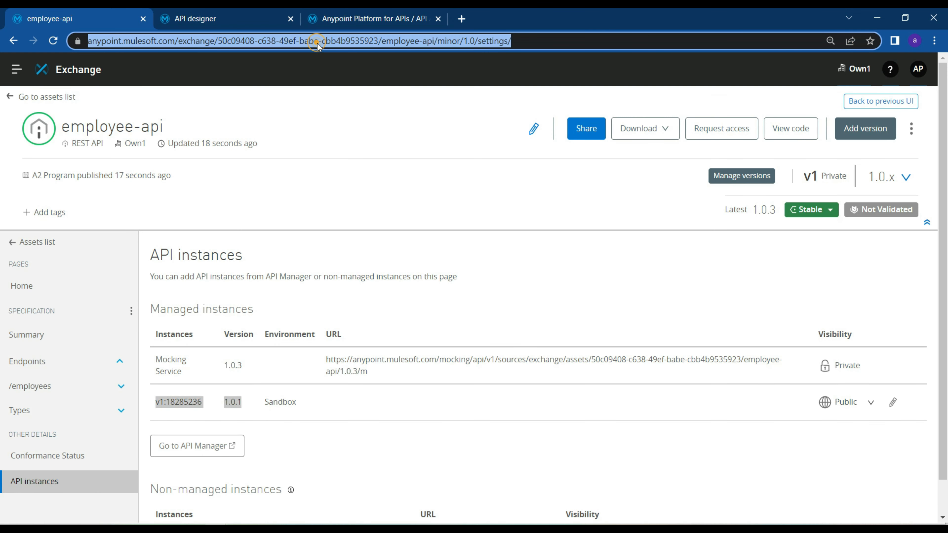
key("Return")
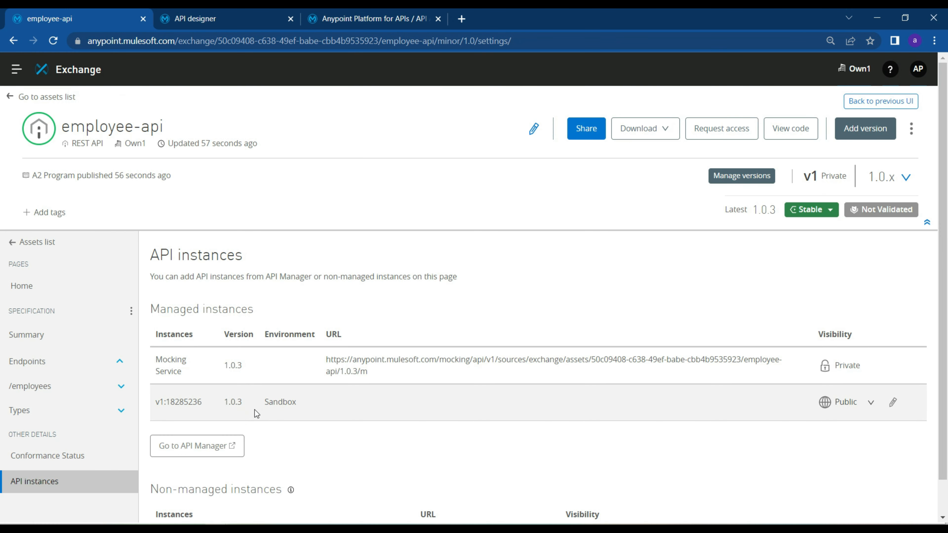
double_click(246, 408)
left_click(369, 451)
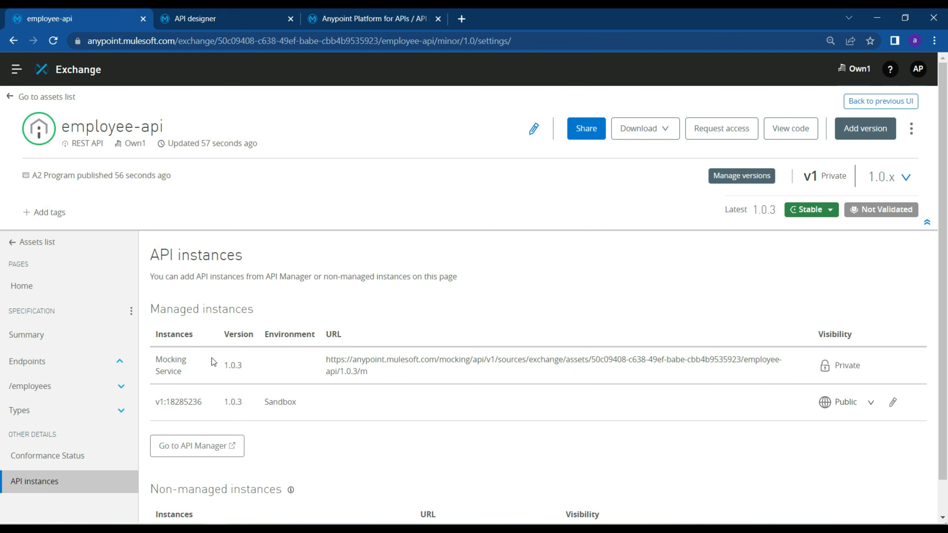
- Open the GET method of /employees and examine its client_id and client_secret headers, example response and request form
left_click(36, 378)
left_click(20, 427)
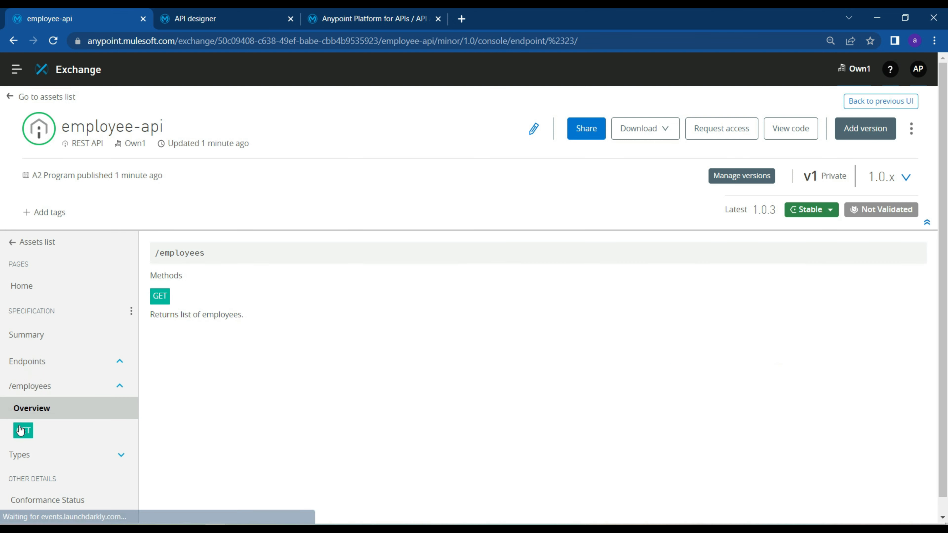
scroll(317, 399, "down", 1)
left_click(208, 301)
scroll(259, 390, "down", 1)
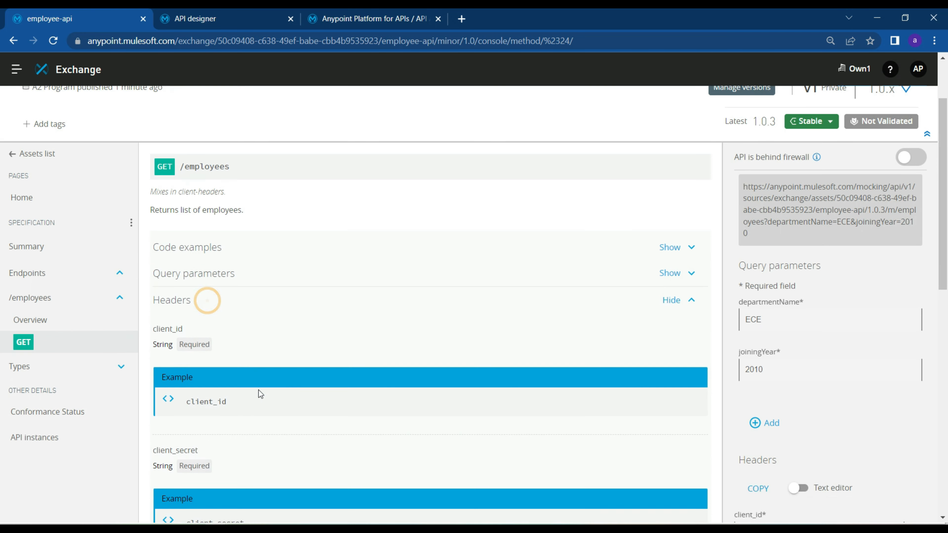
left_click(177, 266)
scroll(213, 356, "down", 1)
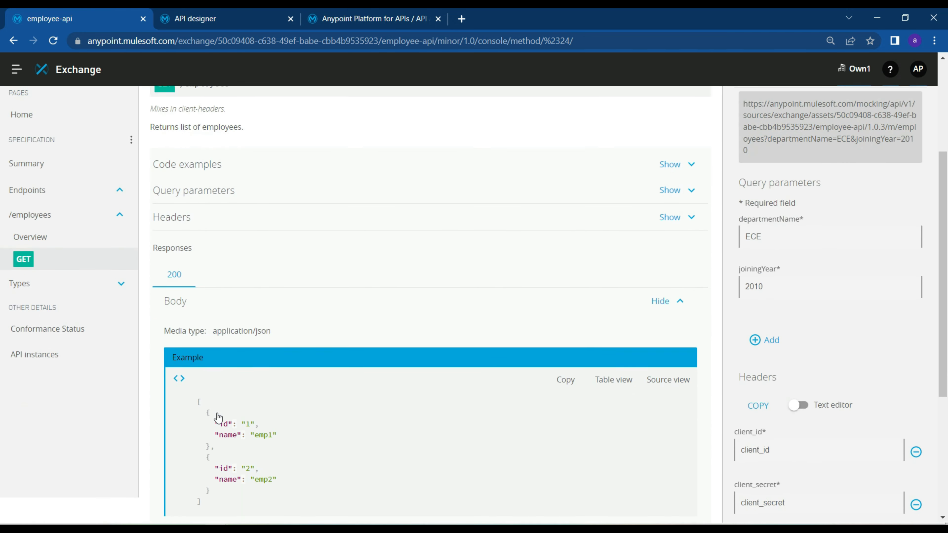
scroll(806, 453, "down", 1)
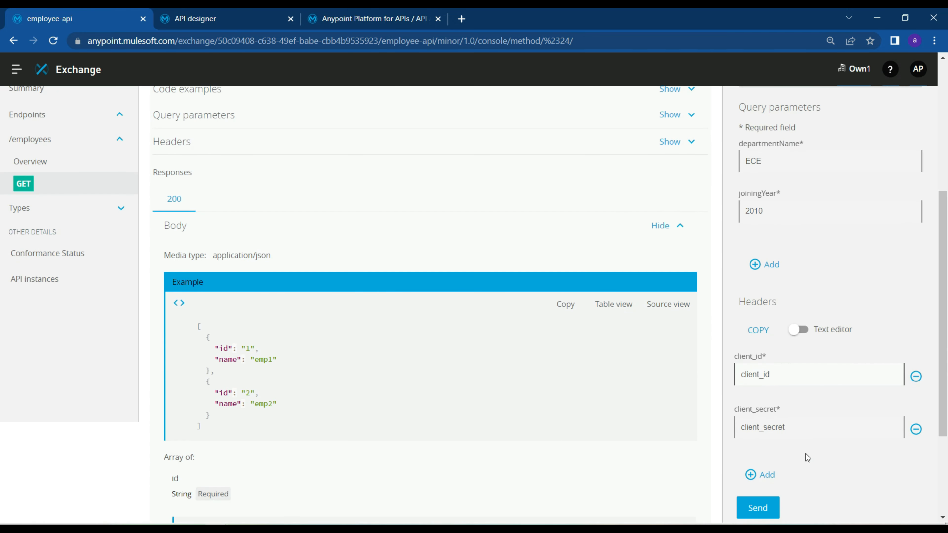
scroll(803, 450, "down", 1)
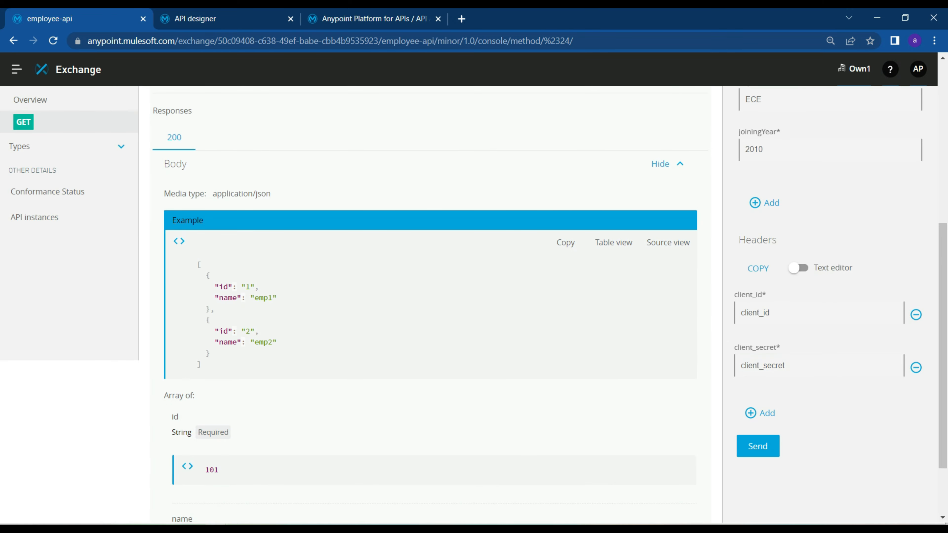
- Switch to Postman and review the JSON response body of the employees GET request sent with client credentials
key("alt+Tab")
left_click_drag(134, 428, 28, 293)
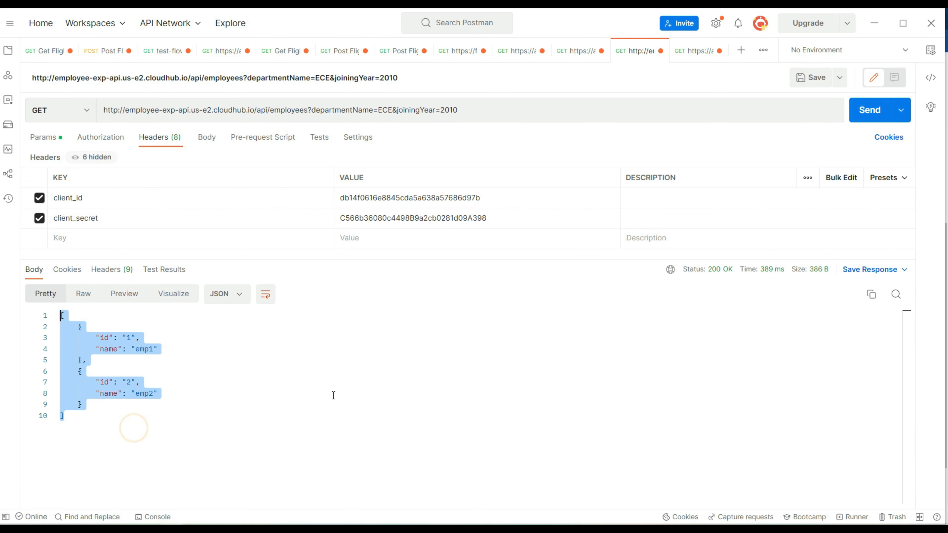
left_click(387, 399)
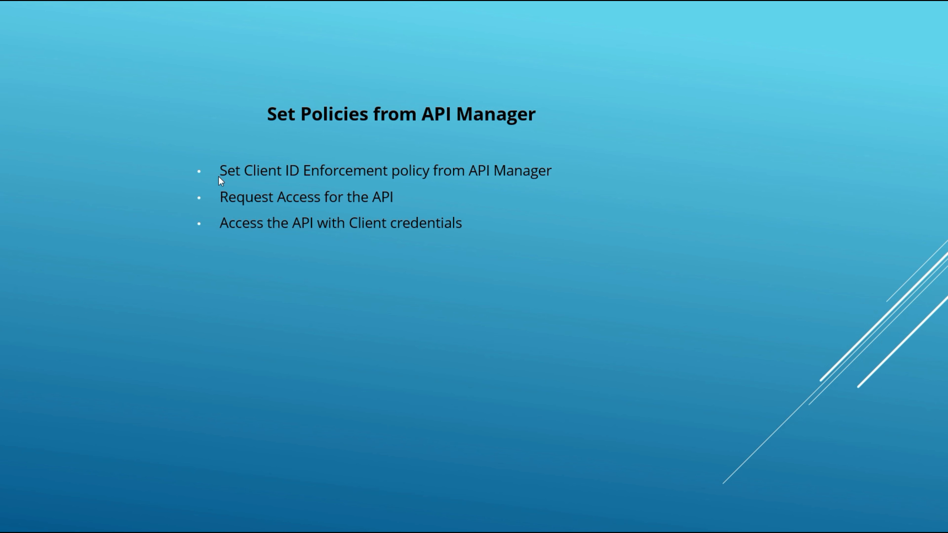
left_click(295, 177)
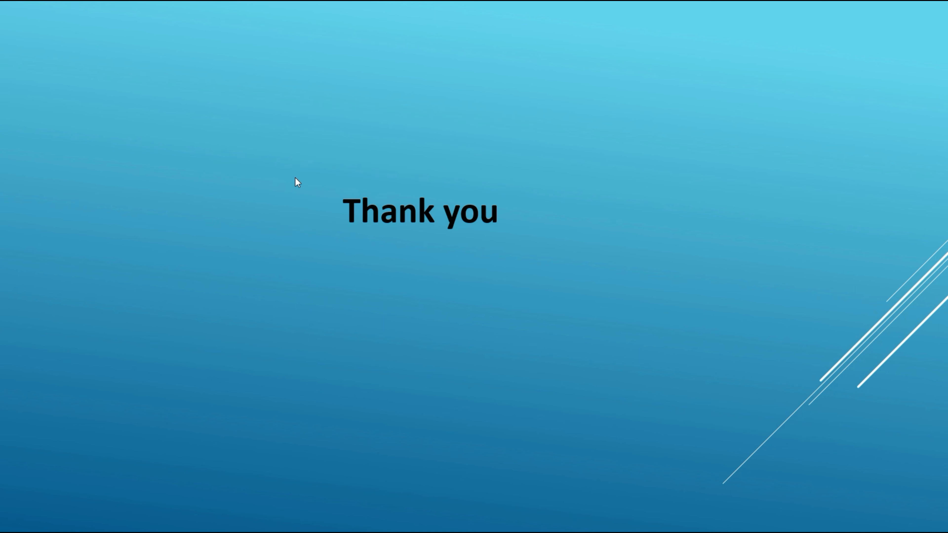
key("Left")
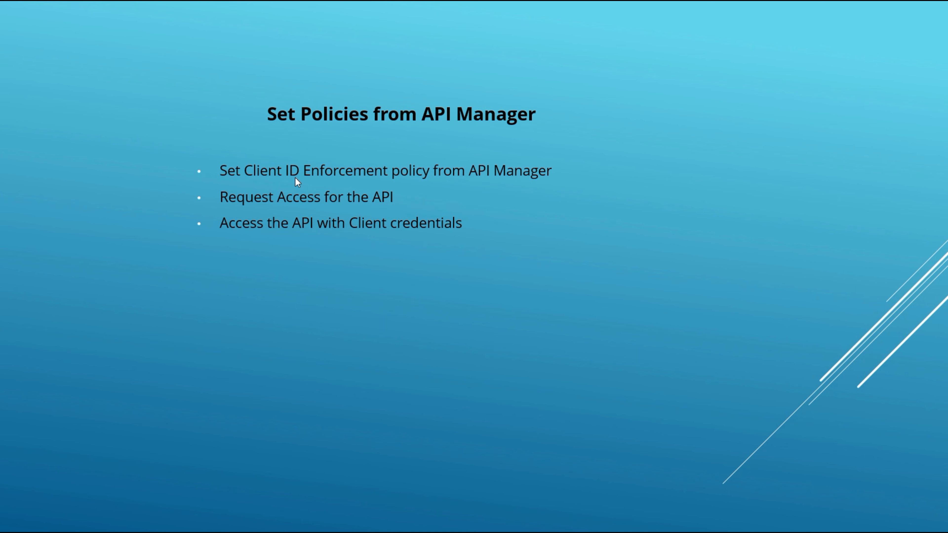